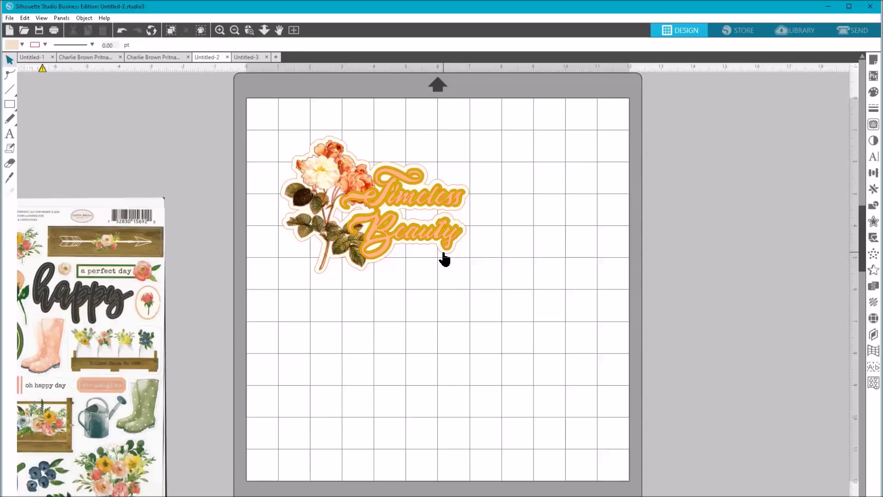
Move the Timeless Beauty design off the mat and place the Spring Market sticker sheet over the mat
left_click_drag(405, 230, 105, 145)
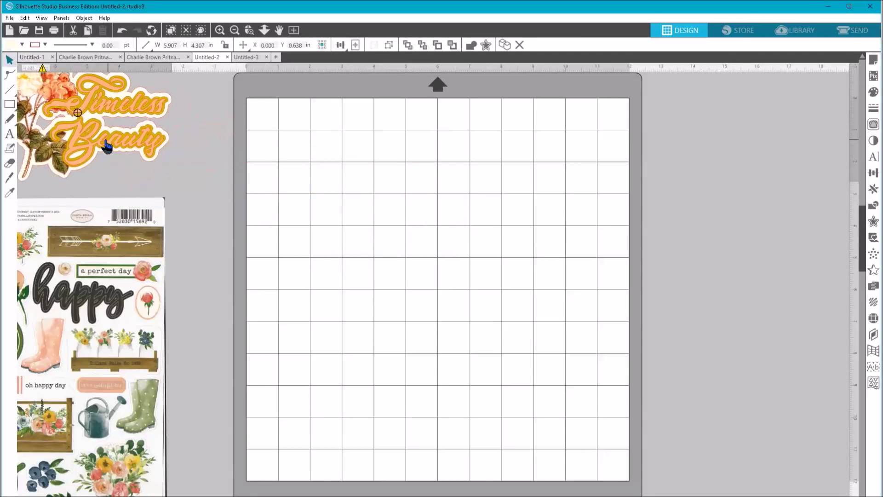
left_click_drag(130, 258, 169, 223)
left_click_drag(118, 272, 539, 201)
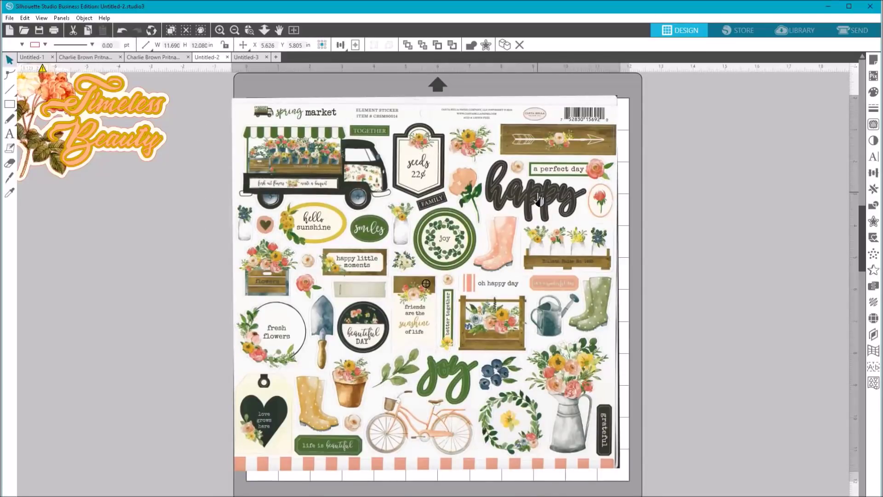
key("Escape")
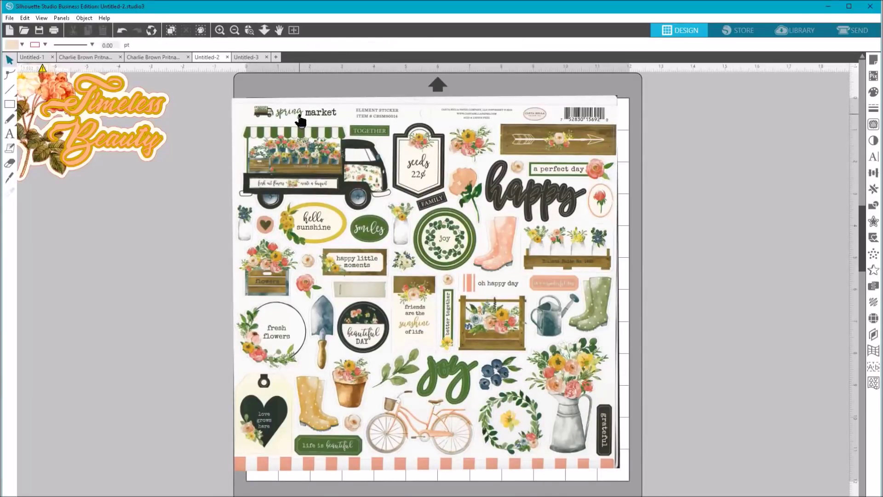
left_click_drag(430, 196, 451, 186)
key("Escape")
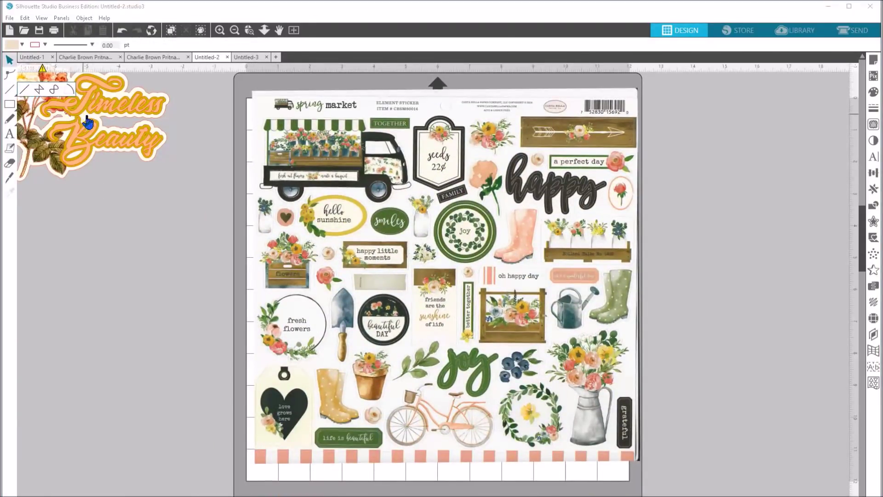
Reposition the Timeless Beauty design beside the mat and move the Spring Market sticker sheet off the mat
left_click_drag(48, 105, 144, 138)
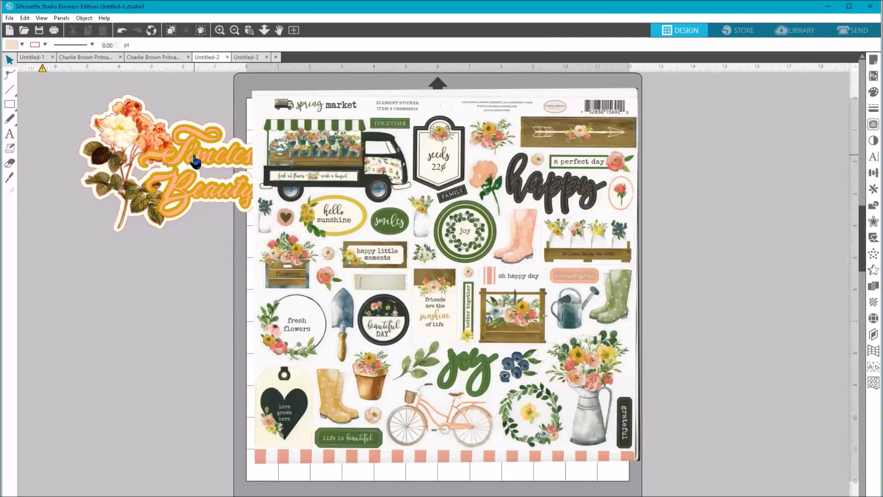
left_click_drag(196, 161, 85, 133)
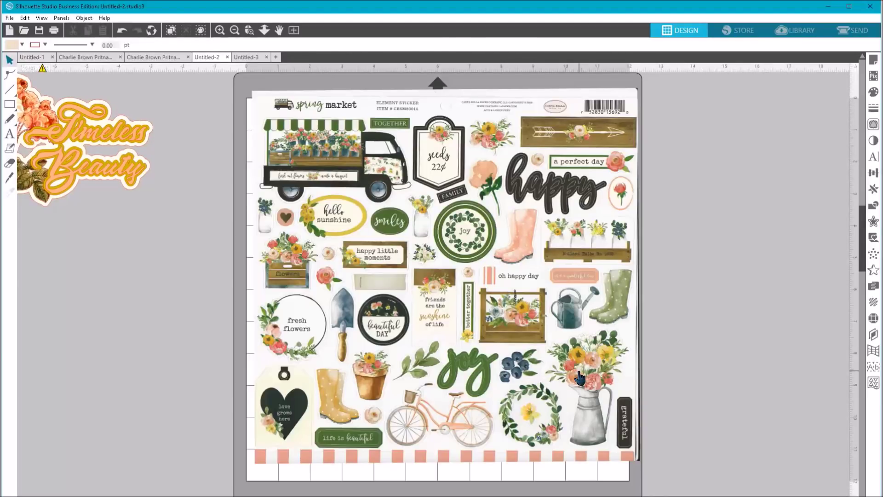
left_click_drag(579, 377, 152, 437)
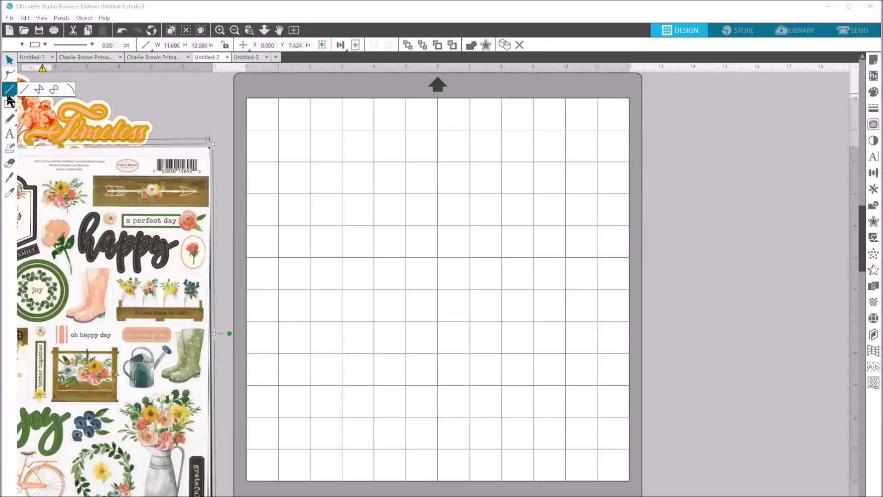
Add a text object on the empty mat reading "Hello" with "Spring" on a second line
left_click(9, 73)
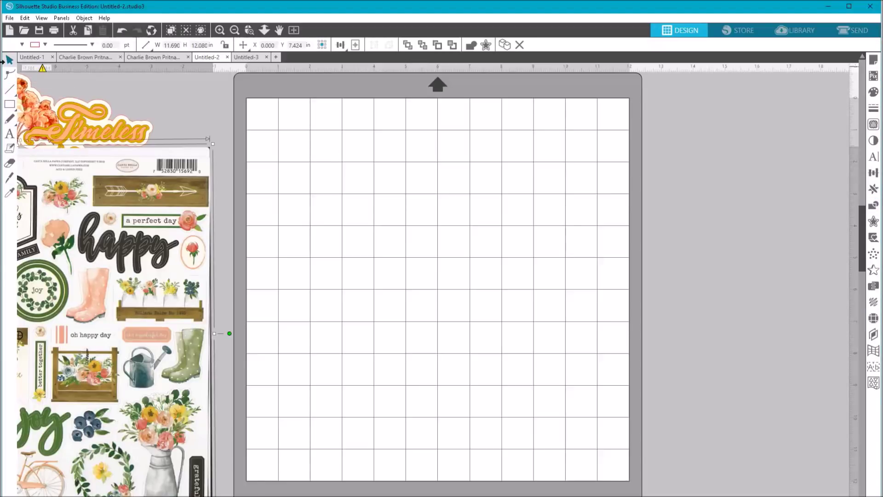
left_click(9, 134)
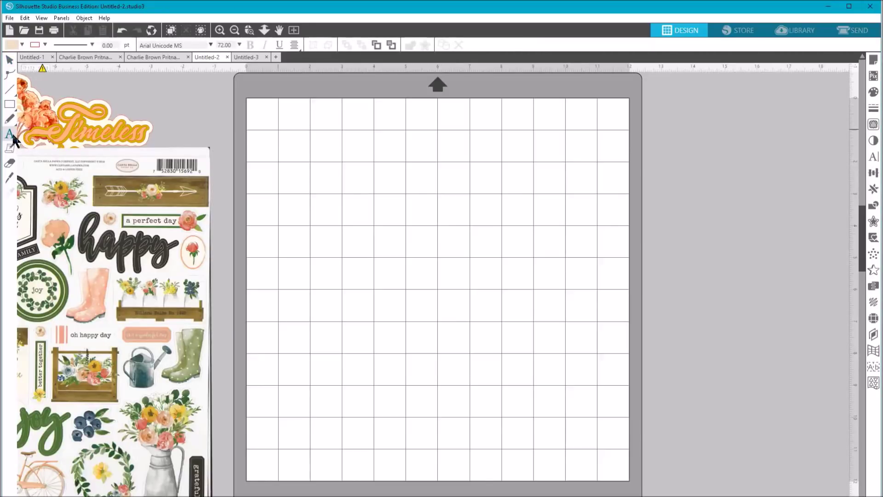
left_click(330, 193)
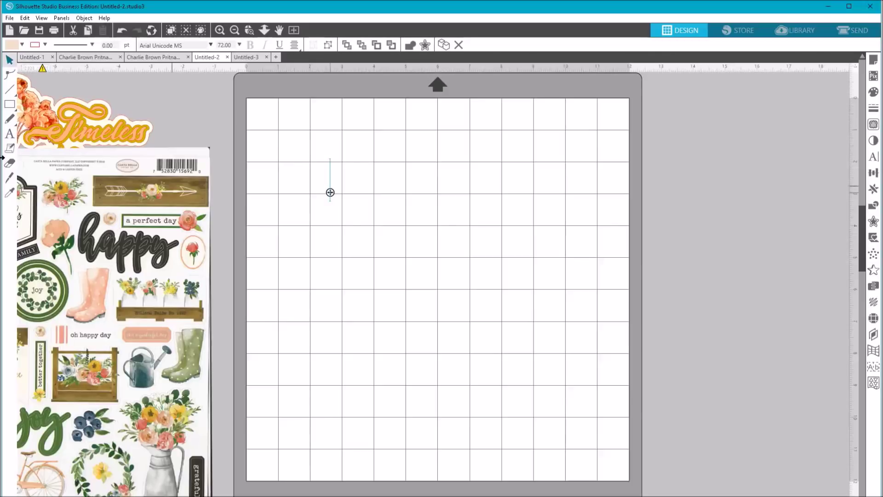
type("Hello")
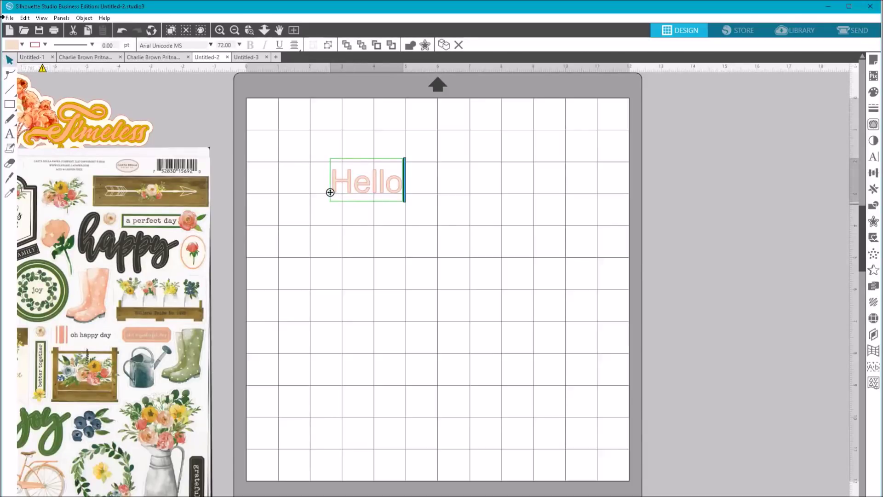
key("Return")
type("Spring")
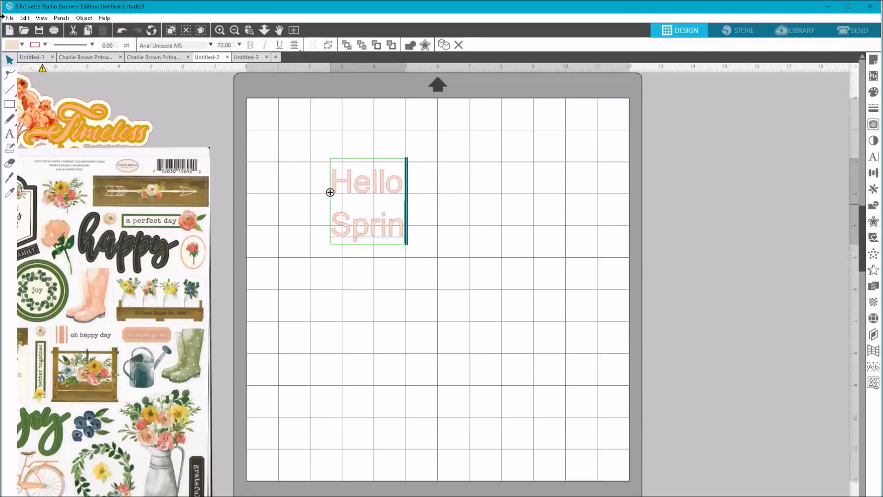
Set the font of the whole Hello Spring text to Altamonte Personal Use
left_click(441, 339)
left_click(414, 236)
double_click(414, 237)
left_click_drag(422, 229, 333, 175)
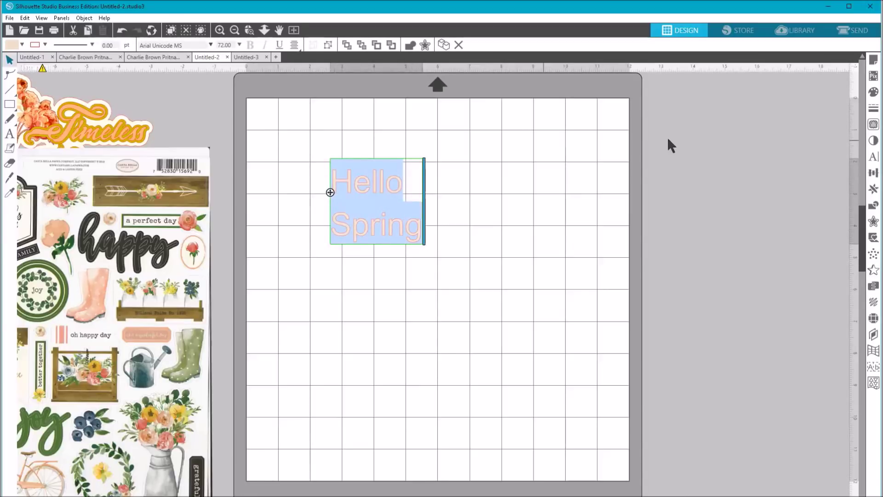
left_click(874, 159)
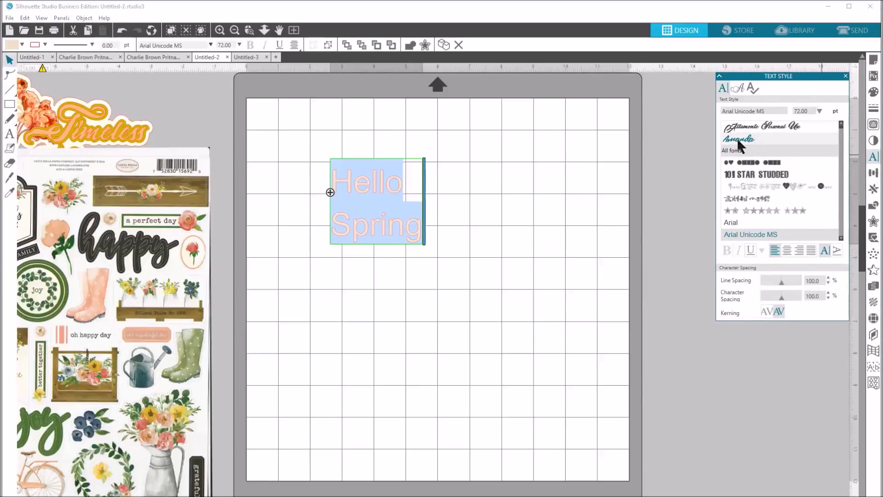
left_click(750, 125)
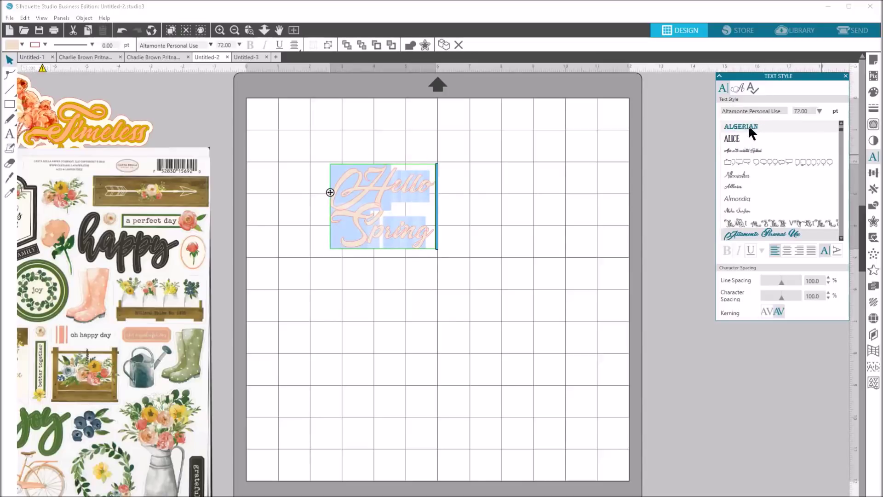
left_click(388, 291)
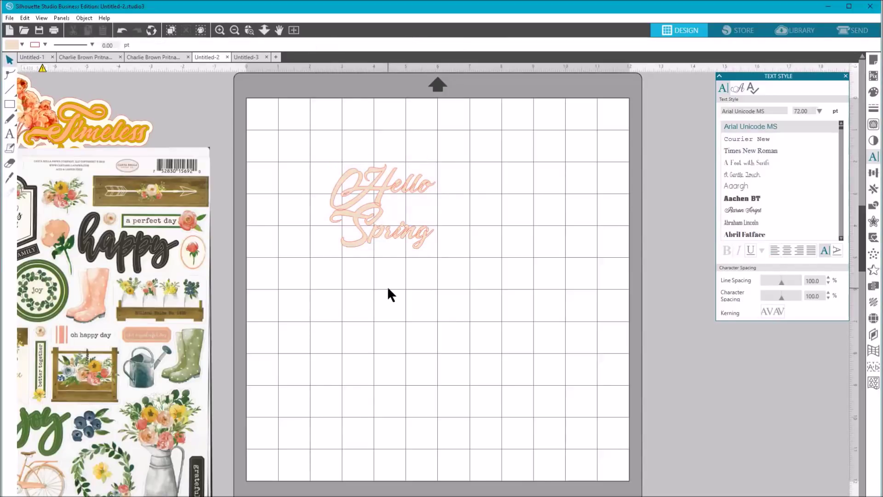
Examine the overlapping letter outlines of the Hello Spring text up close
left_click(263, 30)
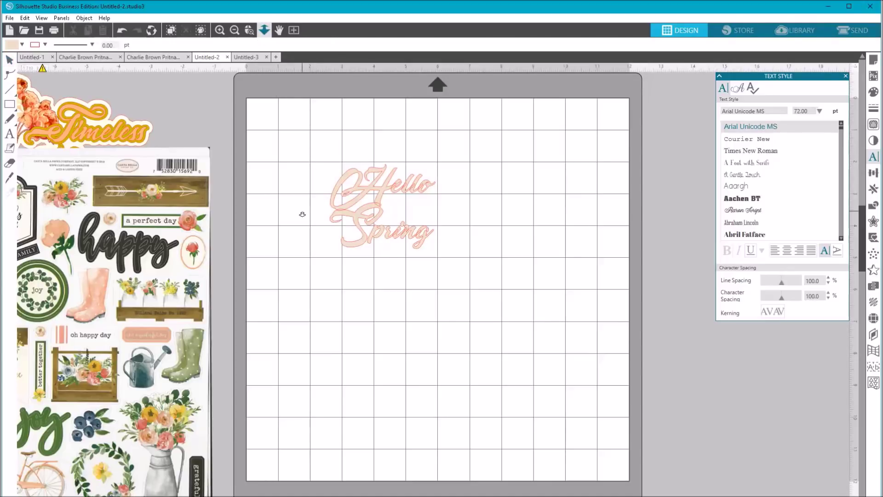
left_click_drag(285, 153, 273, 245)
left_click_drag(863, 305, 859, 261)
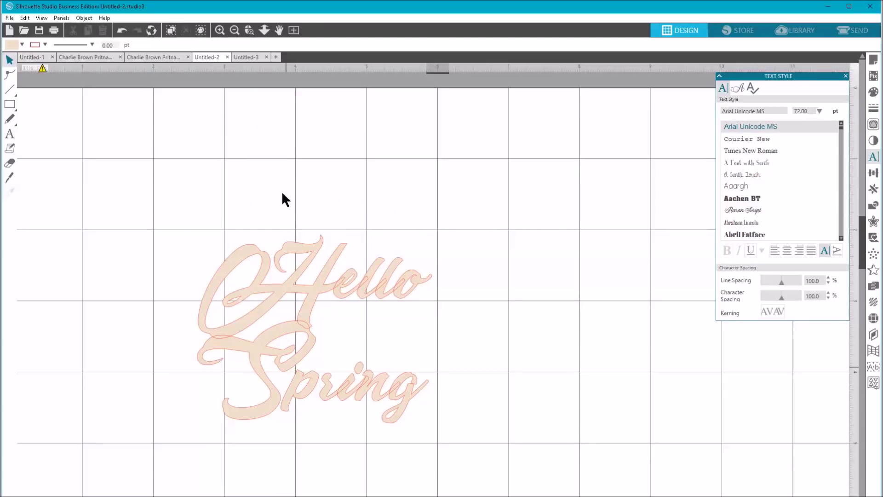
left_click(220, 31)
left_click(234, 30)
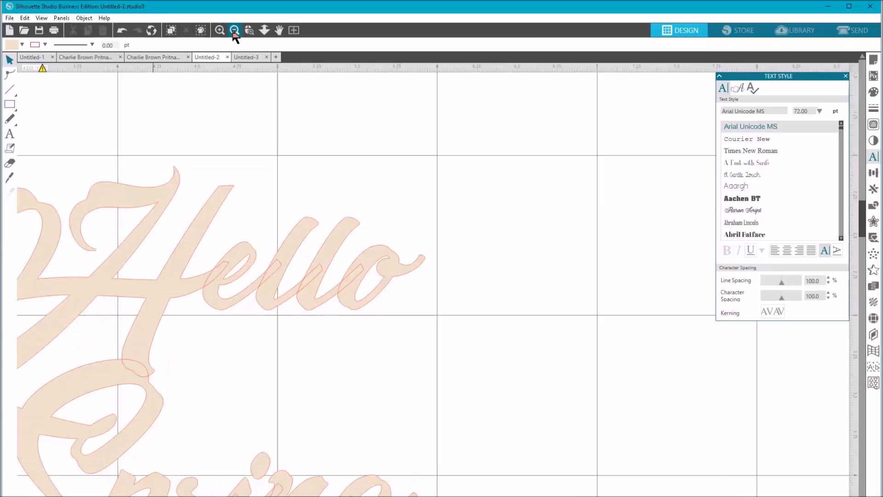
left_click(234, 31)
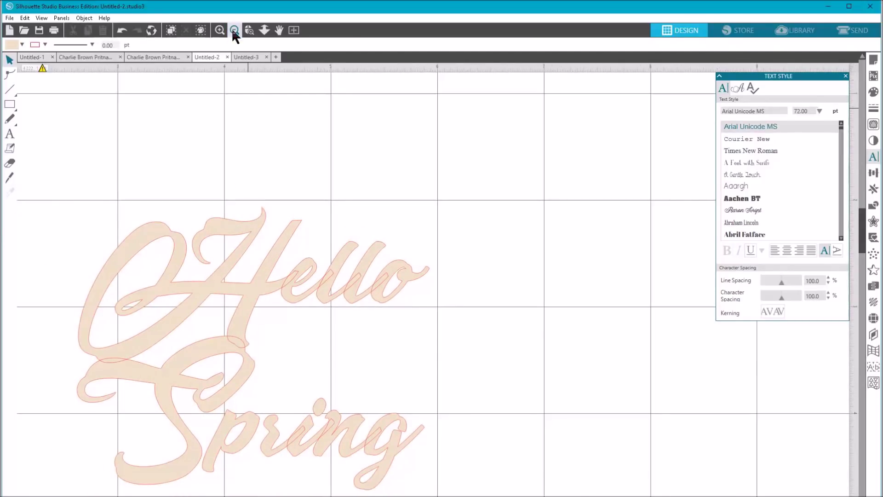
left_click(234, 30)
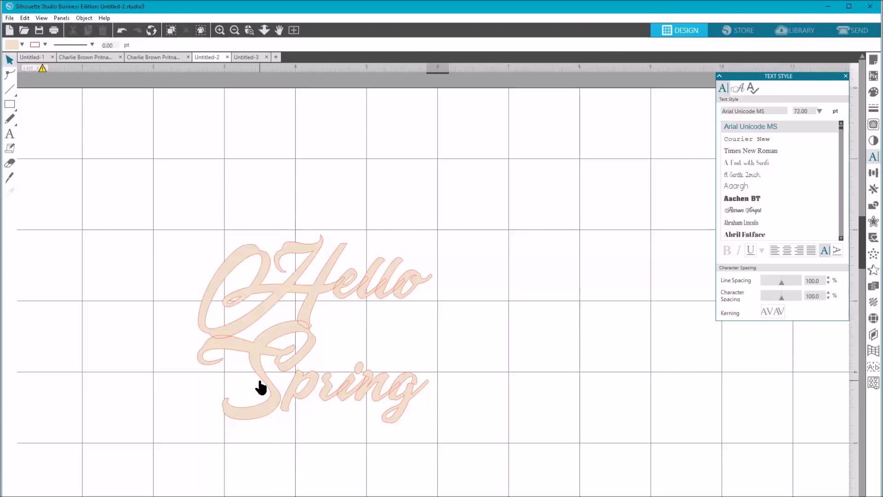
Ungroup the Hello Spring text into separate letters
left_click(224, 373)
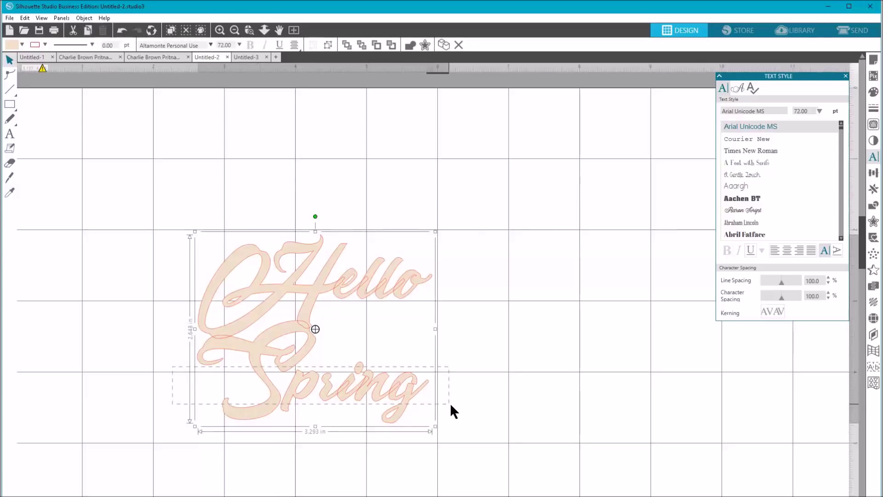
right_click(340, 395)
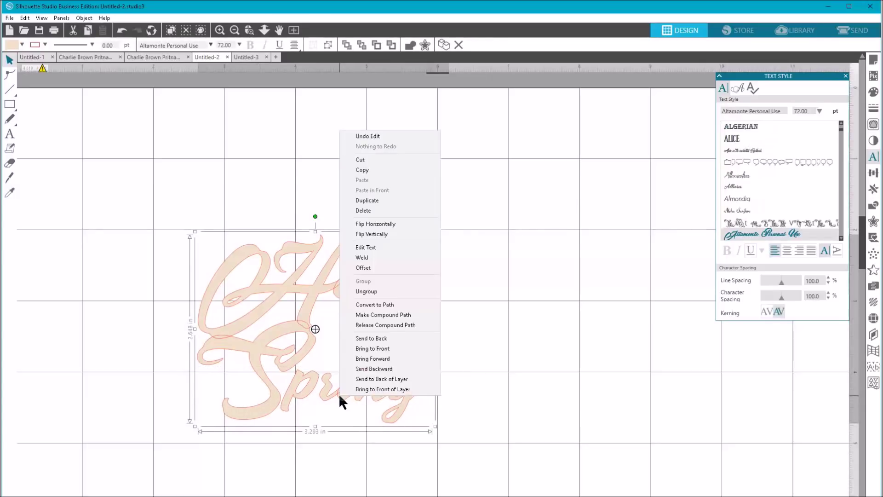
left_click(368, 290)
left_click(126, 390)
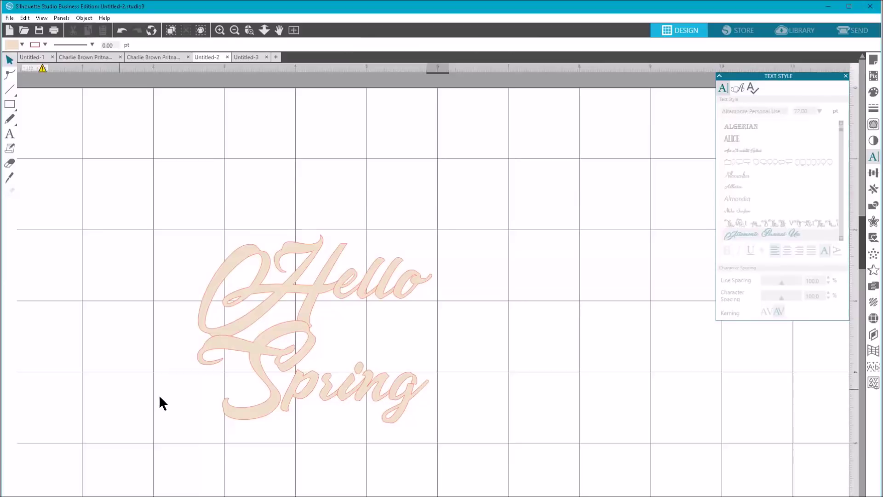
Shift the word Spring up and to the left beneath Hello, and adjust the letters "pring" beside the S
left_click_drag(199, 391, 444, 408)
left_click_drag(252, 412, 180, 394)
left_click(436, 464)
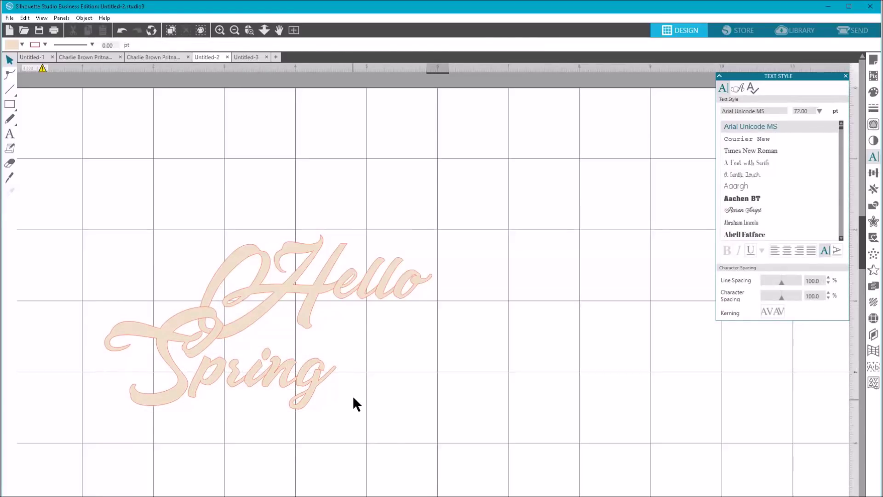
left_click(218, 373)
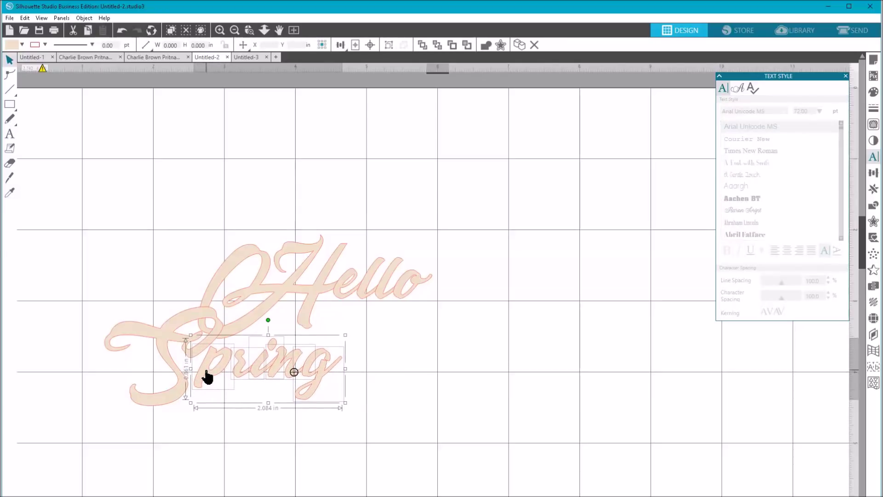
left_click_drag(207, 376, 207, 381)
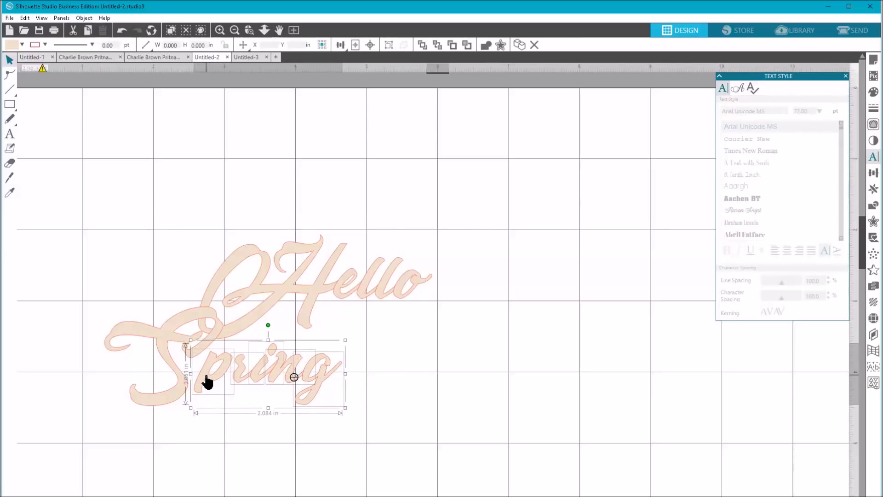
left_click(472, 444)
Weld all the Hello Spring letters together and shift the welded lettering up and to the right on the mat
left_click_drag(95, 206, 502, 449)
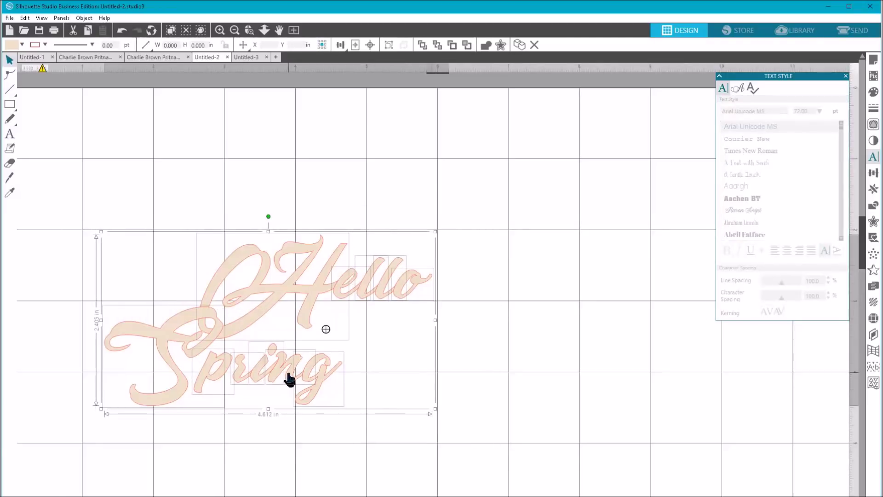
right_click(290, 372)
left_click(311, 246)
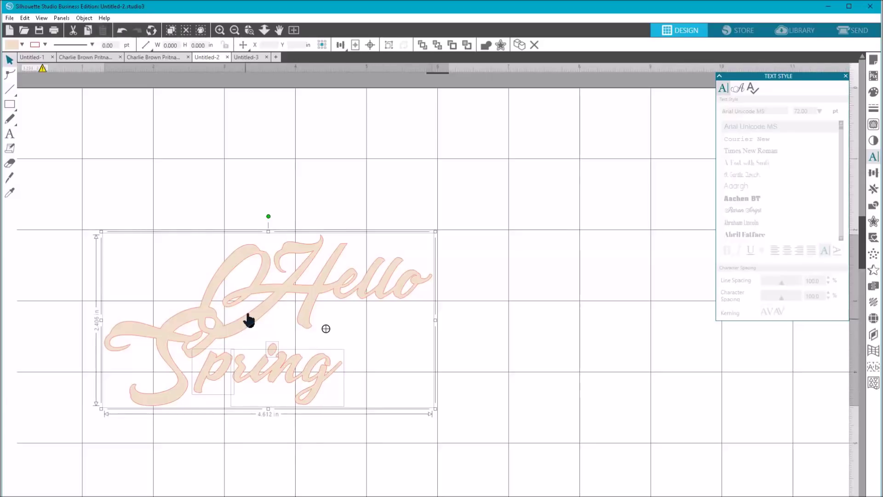
left_click_drag(248, 319, 405, 288)
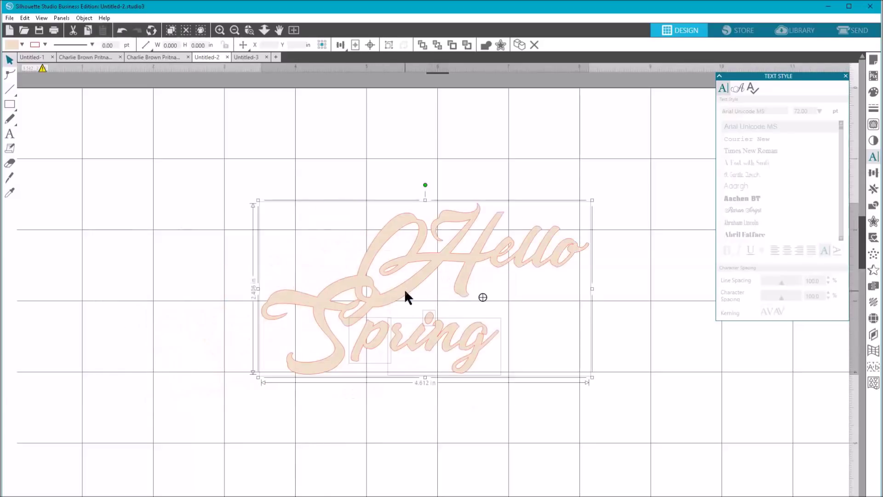
Edit the points of the dot over the i in Spring, pulling its lower edge down to overlap the letter's stem
left_click(415, 315)
left_click(430, 320)
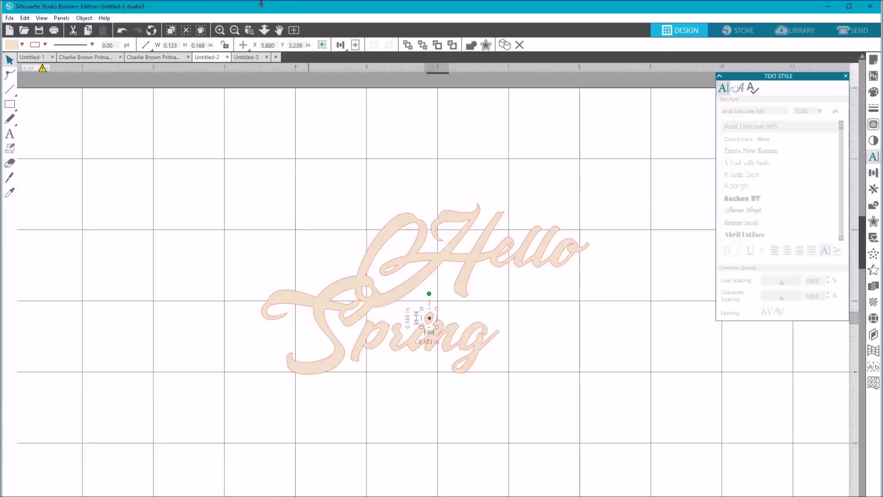
left_click(265, 30)
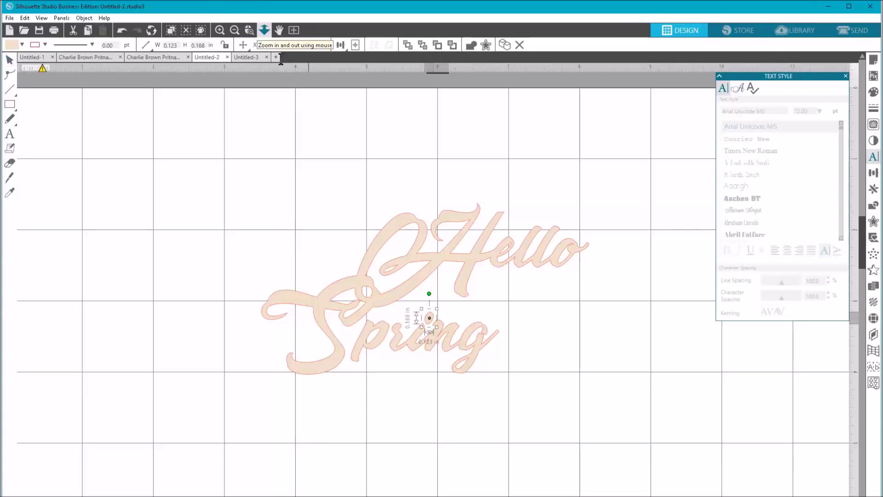
left_click_drag(306, 152, 286, 219)
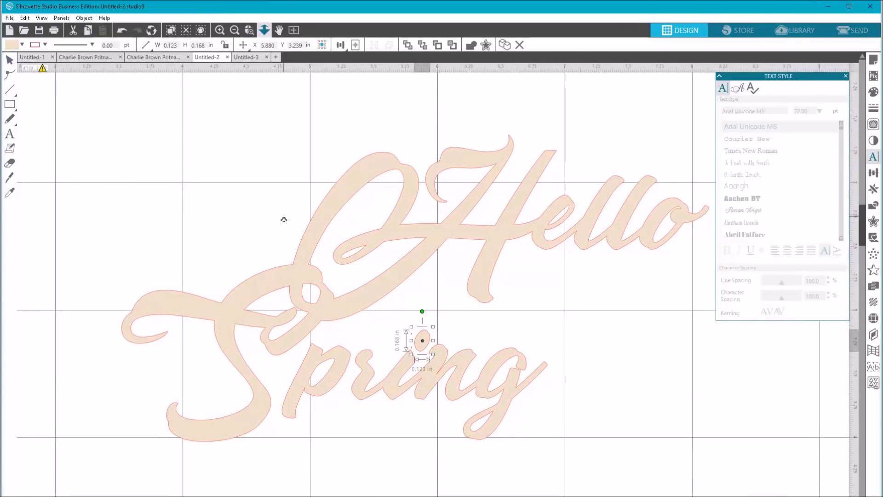
double_click(422, 357)
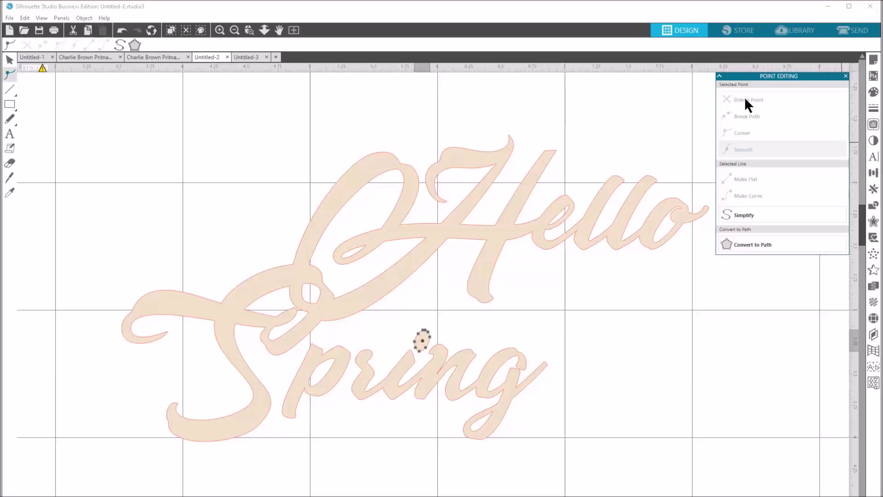
left_click(5, 74)
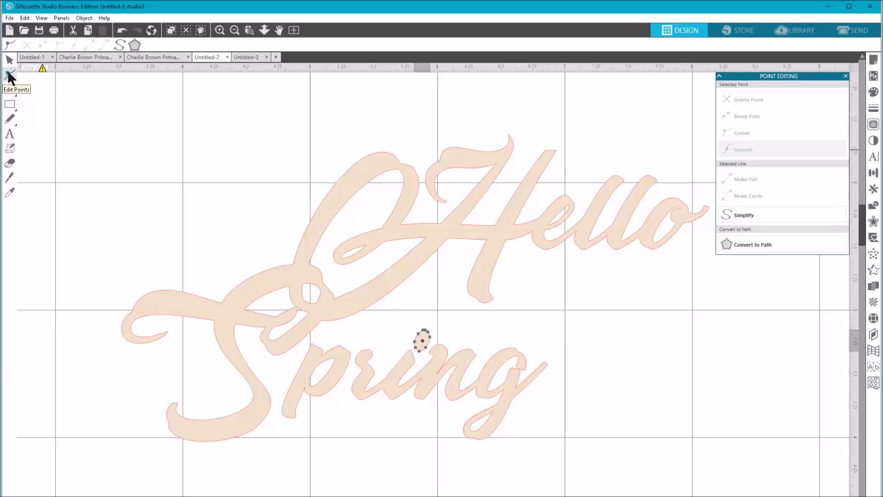
left_click(420, 346)
left_click(422, 355)
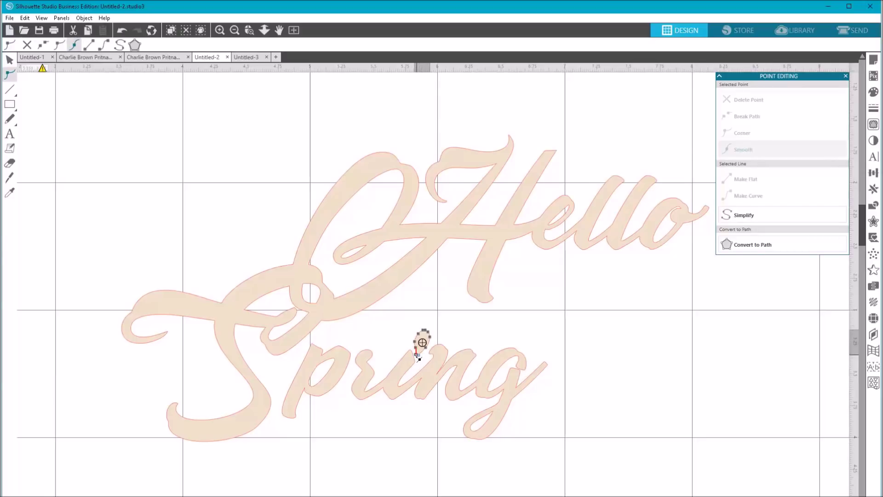
left_click(413, 356)
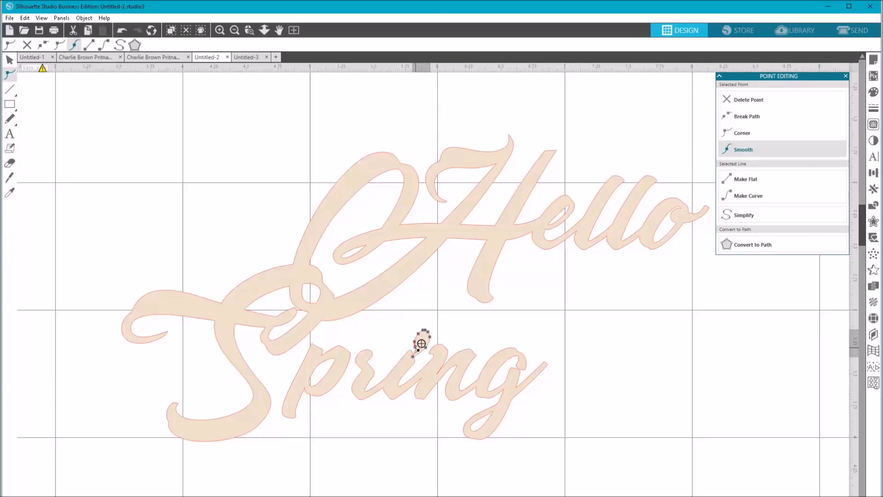
left_click_drag(413, 353, 412, 358)
left_click(405, 357)
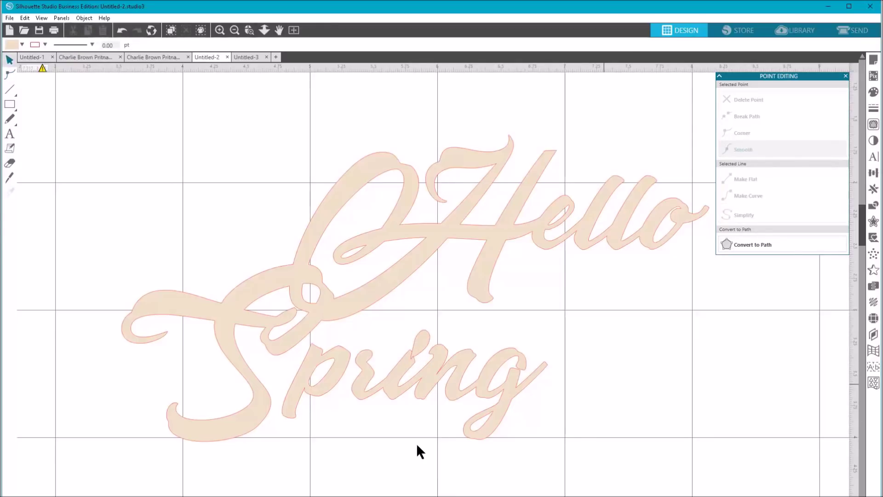
Weld all the Hello Spring lettering together with the reshaped i dot
key("ctrl+a")
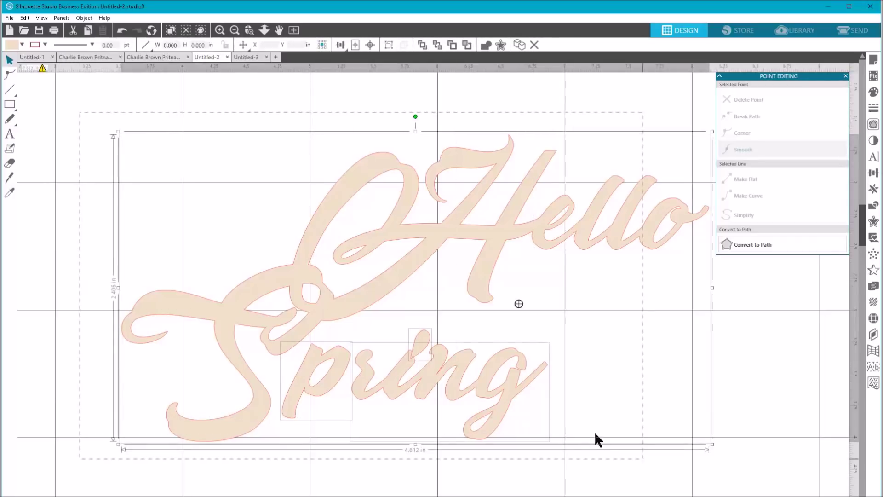
right_click(436, 380)
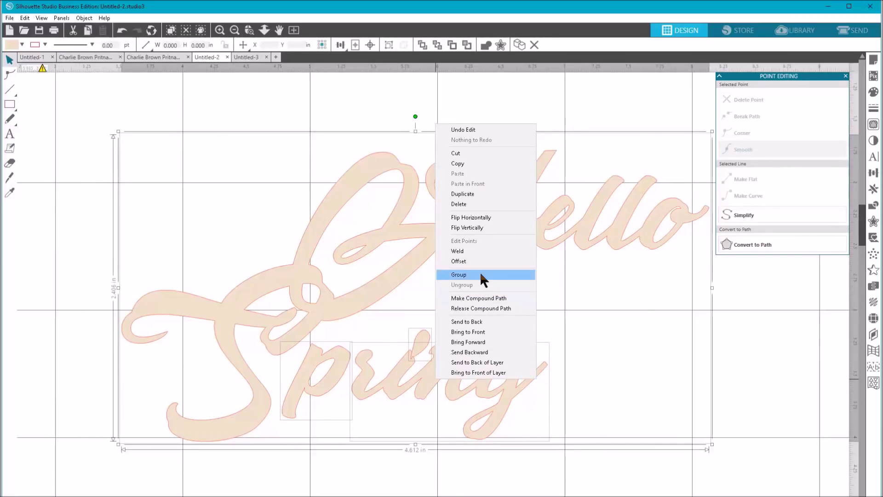
left_click(465, 251)
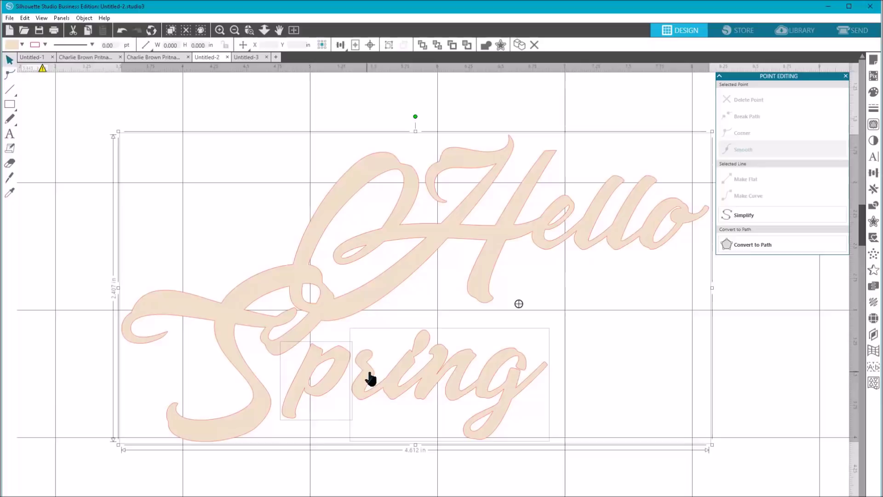
Edit the points of the "ring" shape, extending the r's edge across the gap to overlap the p
key("ctrl+e")
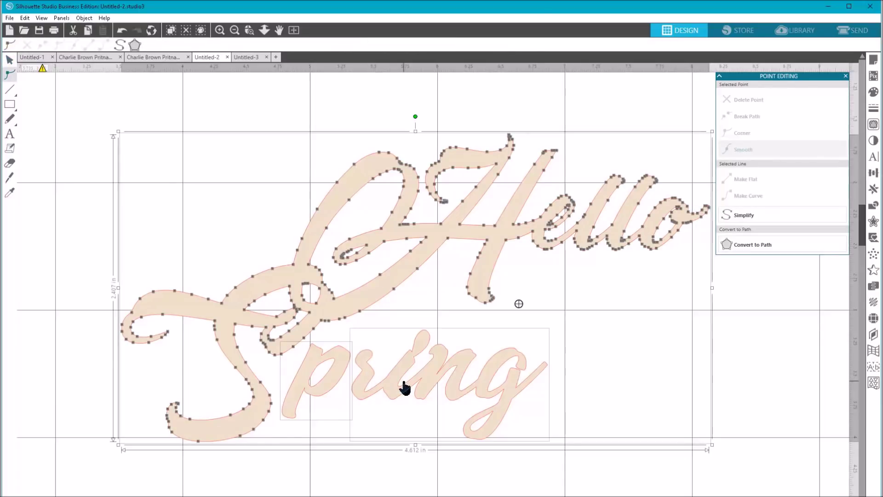
left_click(605, 441)
double_click(474, 438)
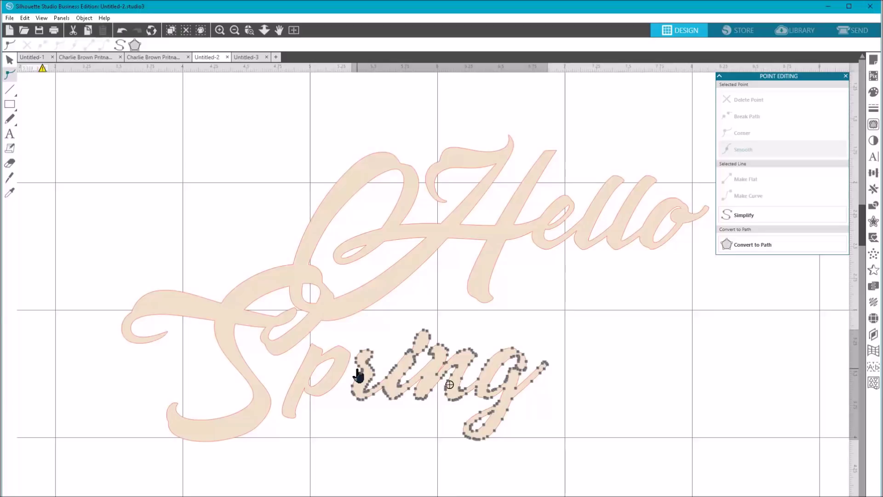
left_click_drag(359, 366, 331, 383)
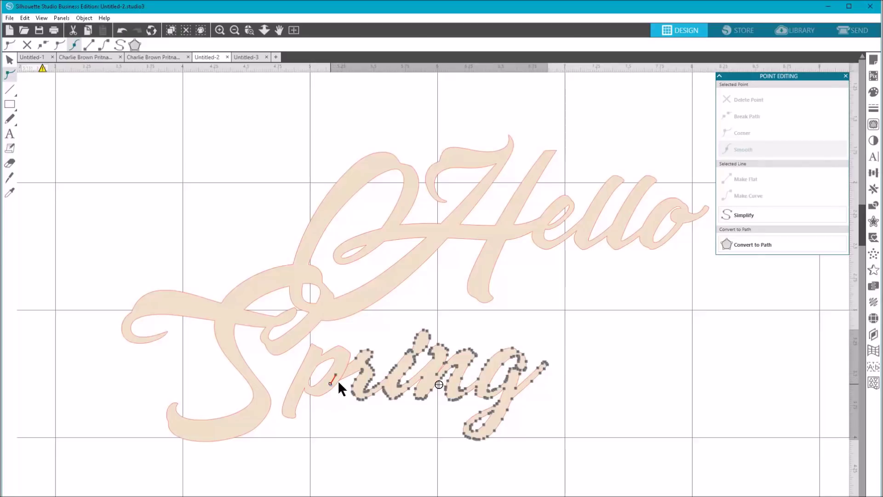
left_click(363, 372)
left_click_drag(362, 369, 359, 367)
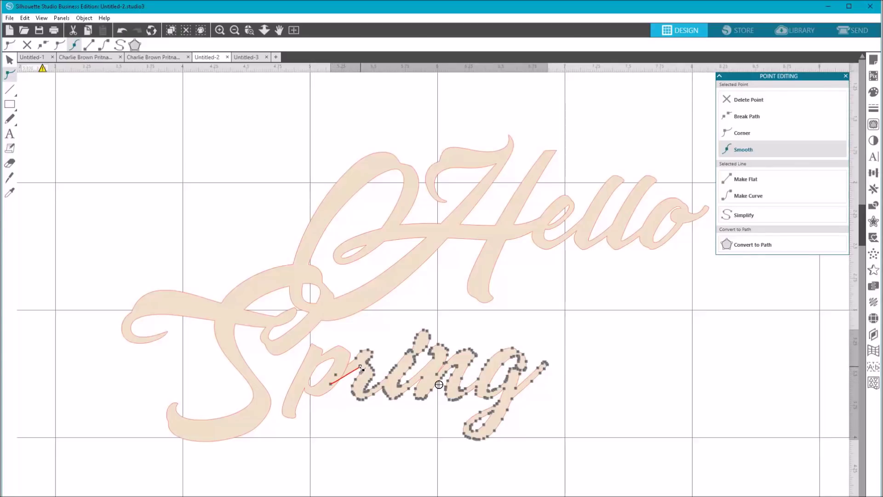
left_click(624, 405)
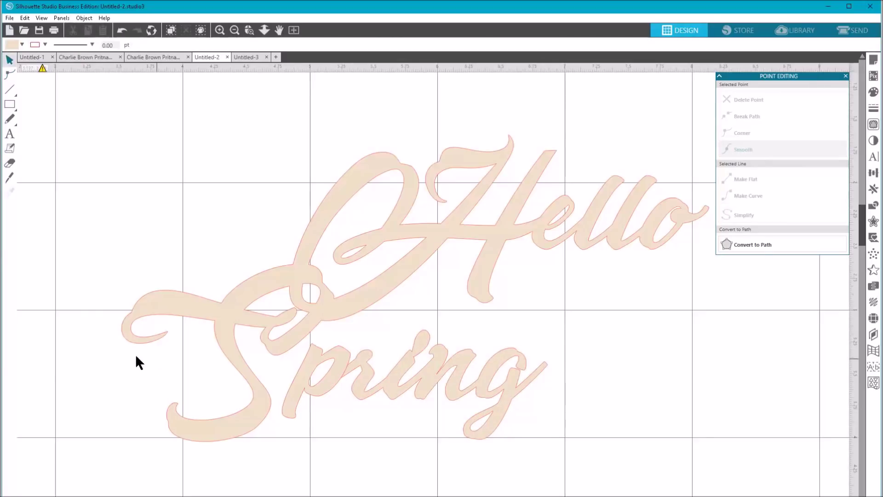
Weld the entire Hello Spring lettering again to merge the p with the extended r
left_click_drag(84, 298, 734, 448)
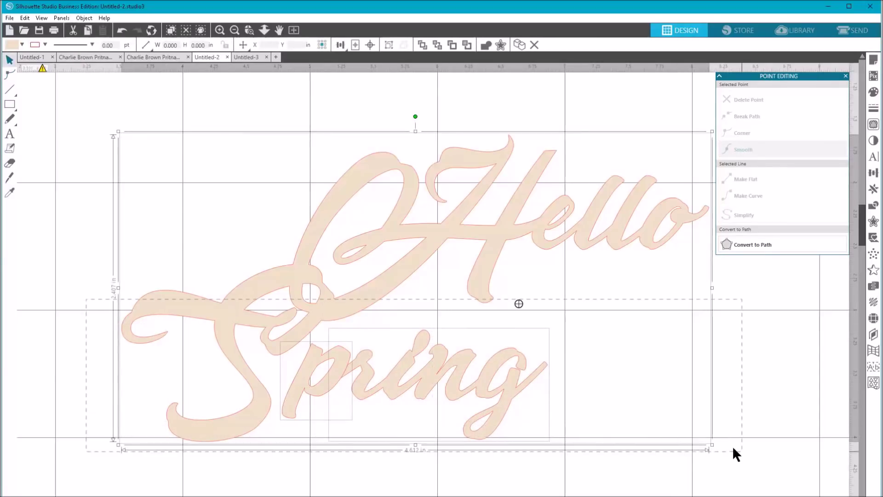
right_click(386, 399)
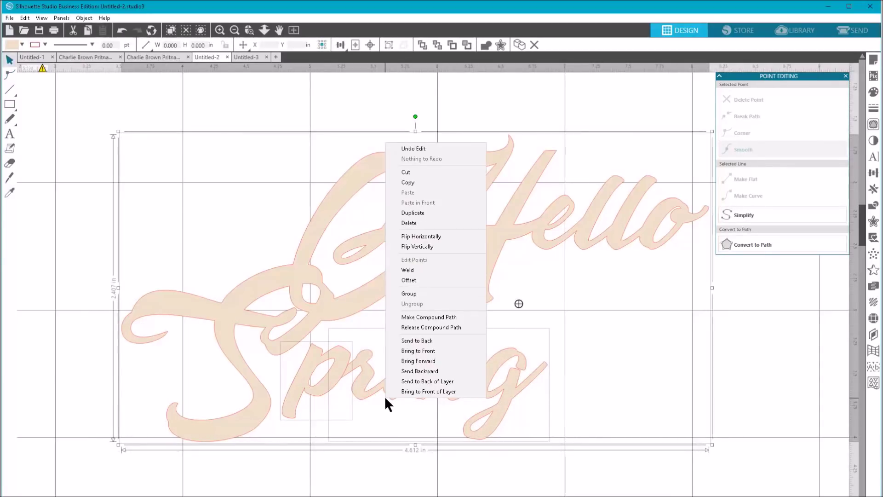
left_click(412, 275)
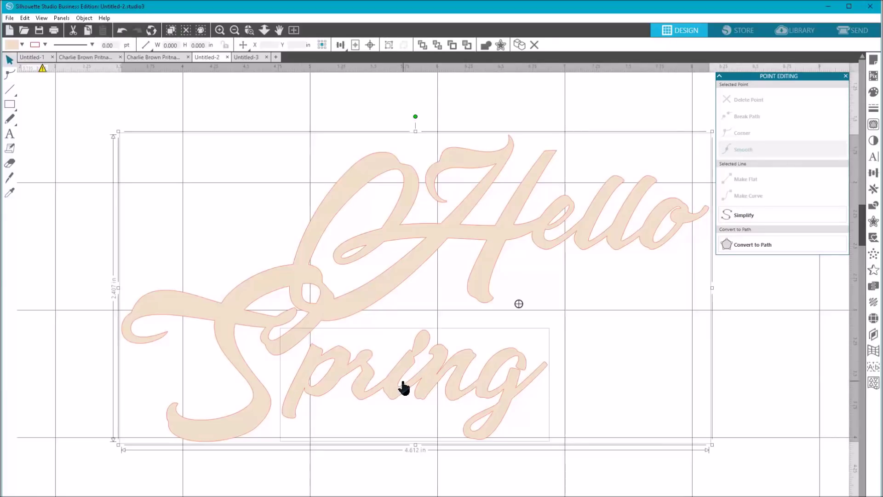
Create an external offset of 0.095 in around the Hello Spring lettering
left_click(294, 33)
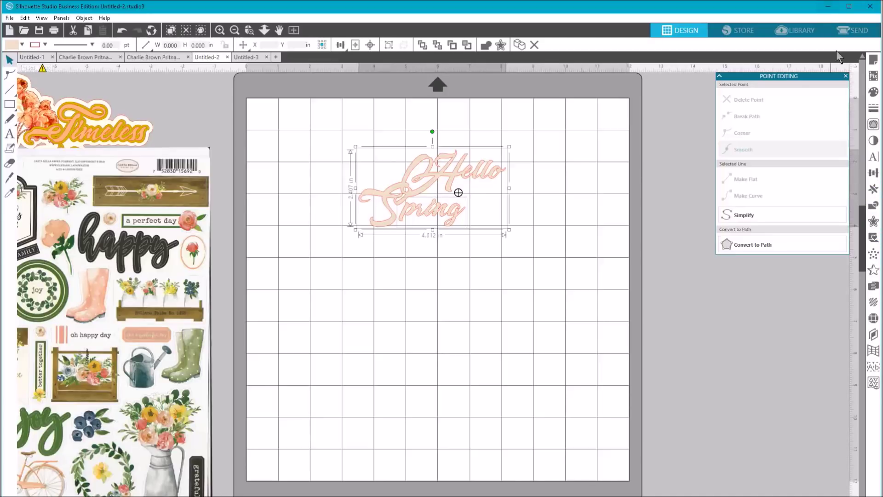
left_click(846, 76)
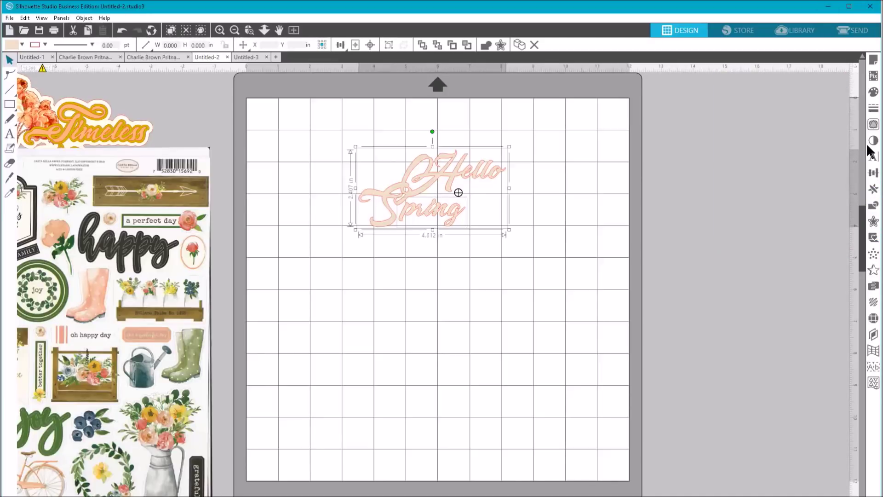
left_click(874, 222)
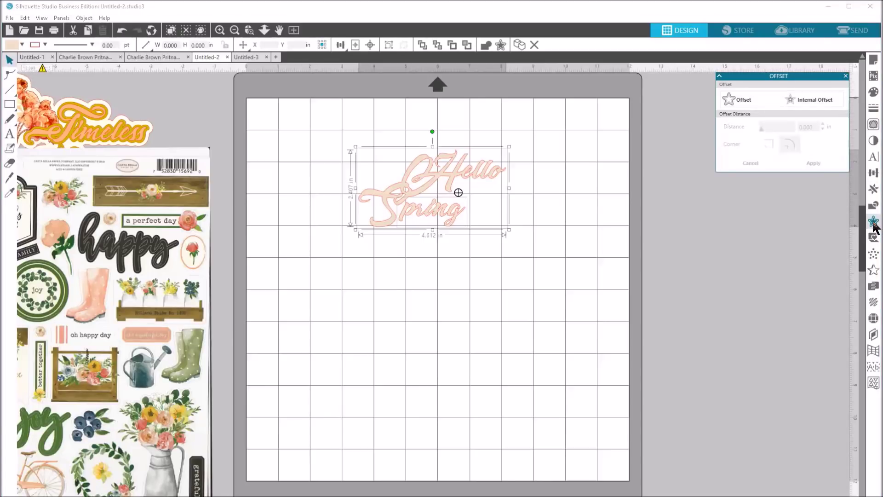
left_click(739, 98)
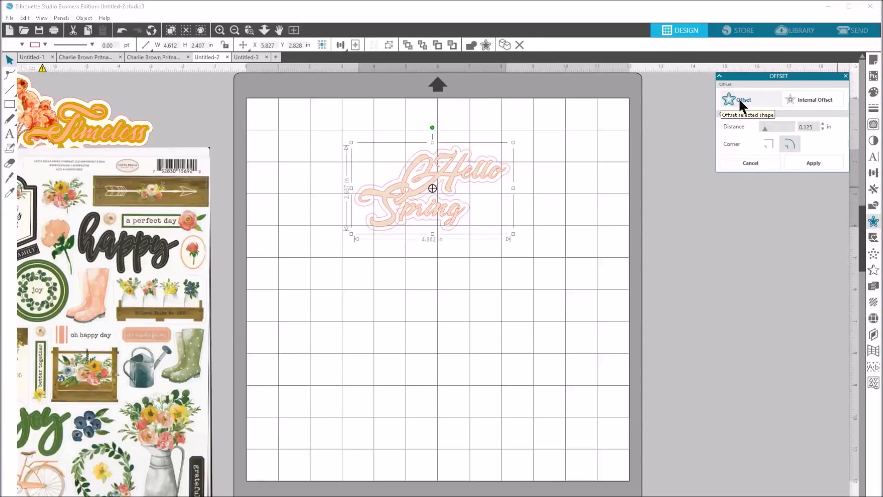
left_click(800, 102)
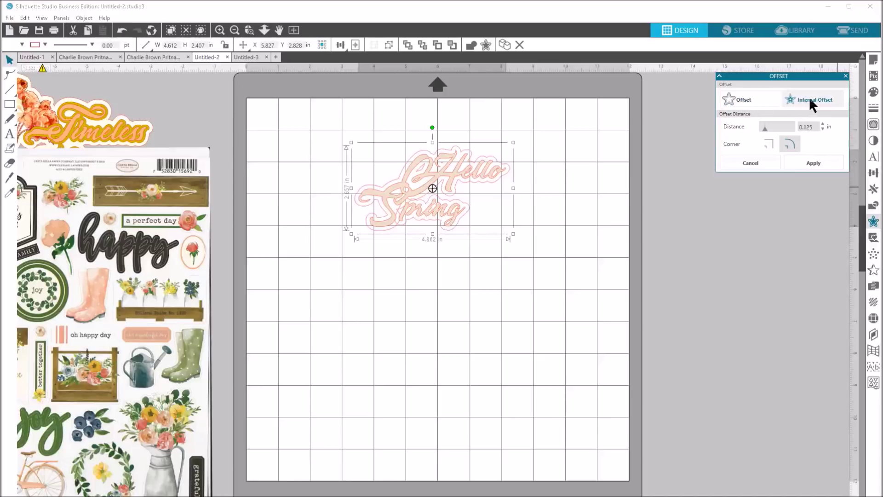
left_click(743, 100)
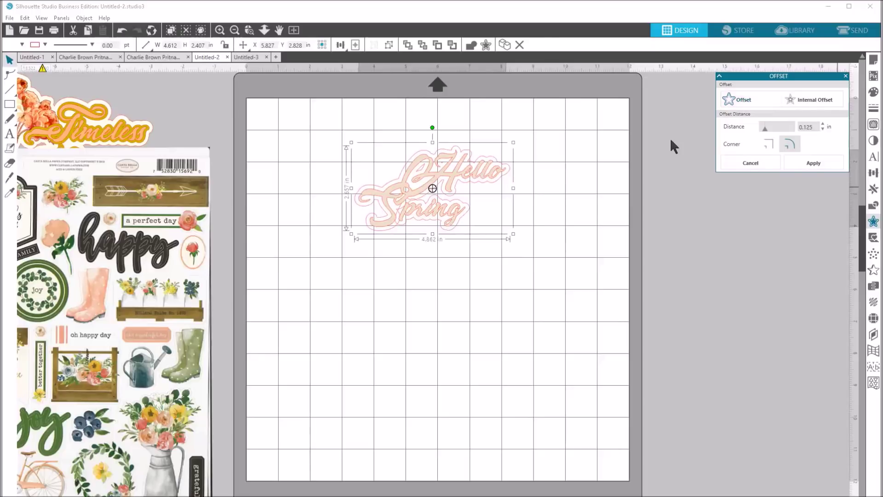
left_click(823, 129)
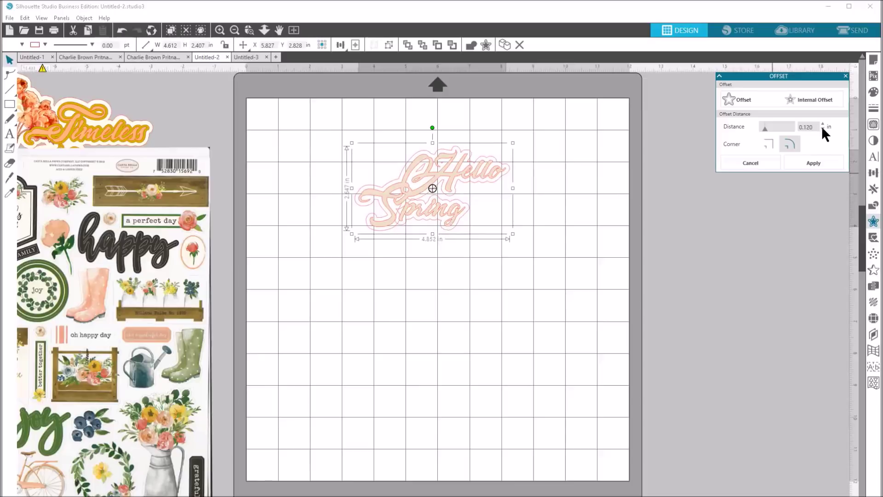
left_click(823, 130)
left_click(823, 129)
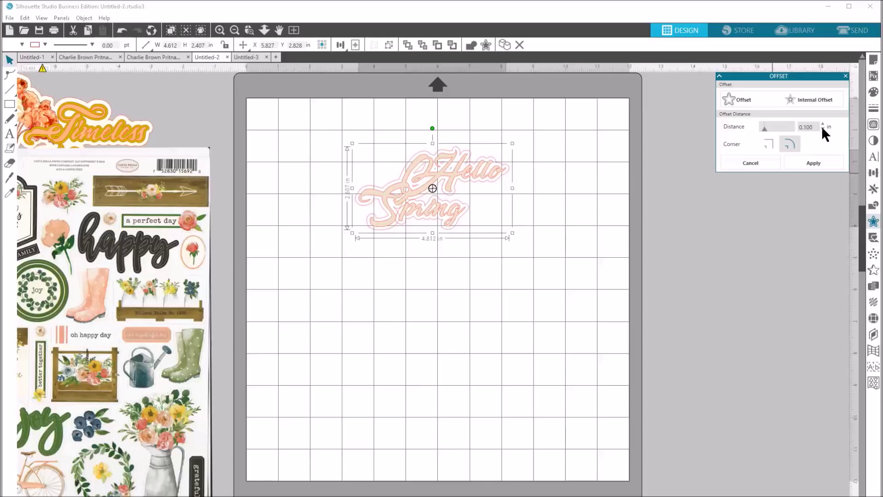
left_click(823, 129)
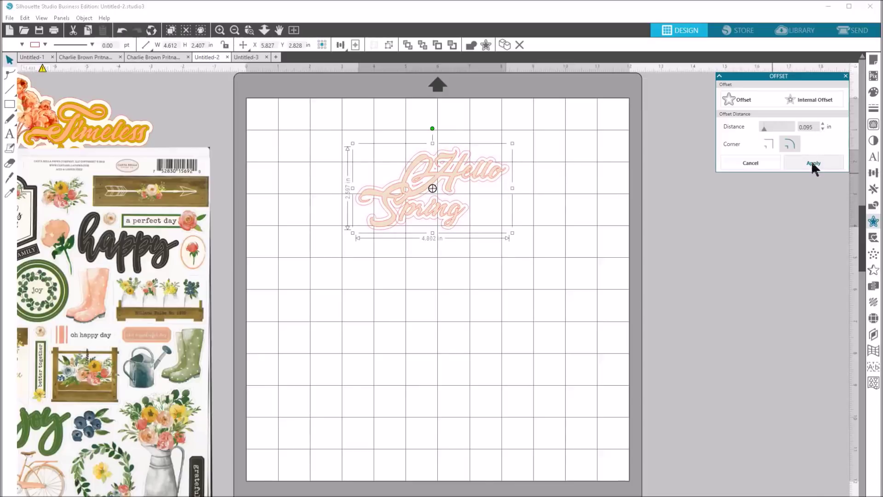
left_click(812, 164)
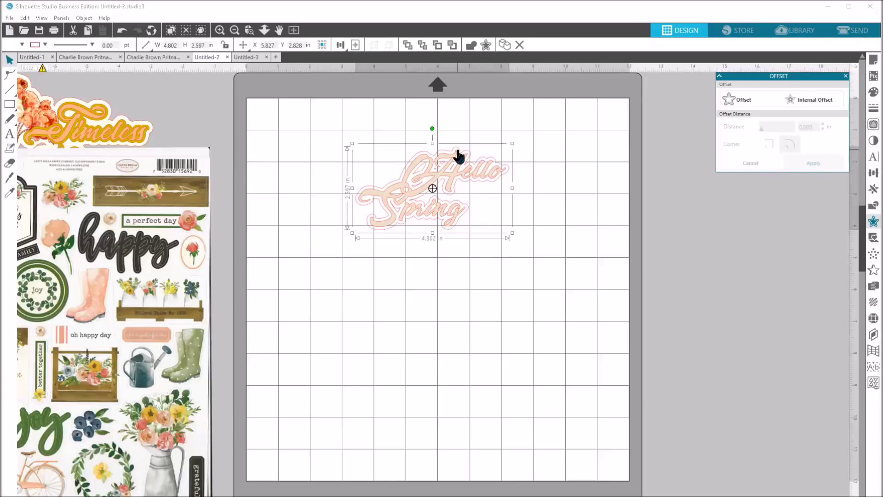
Fill the offset shape with light pink and move it below the lettering on the mat
left_click(13, 45)
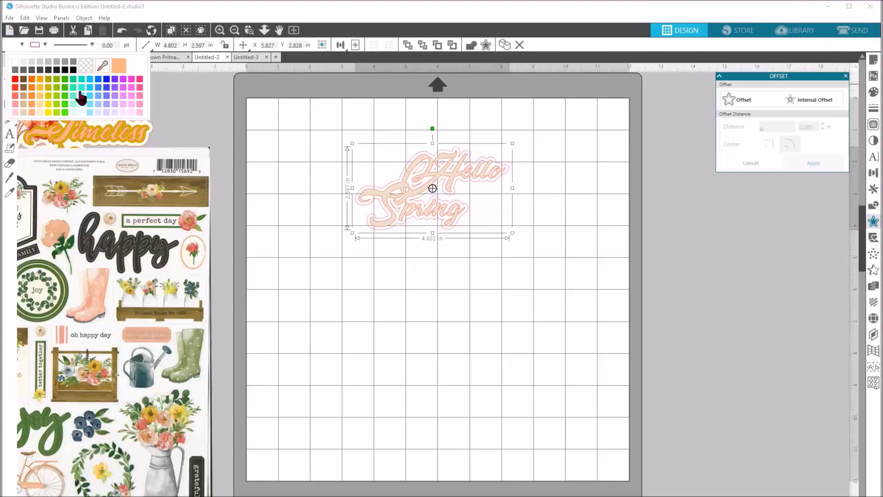
left_click(133, 112)
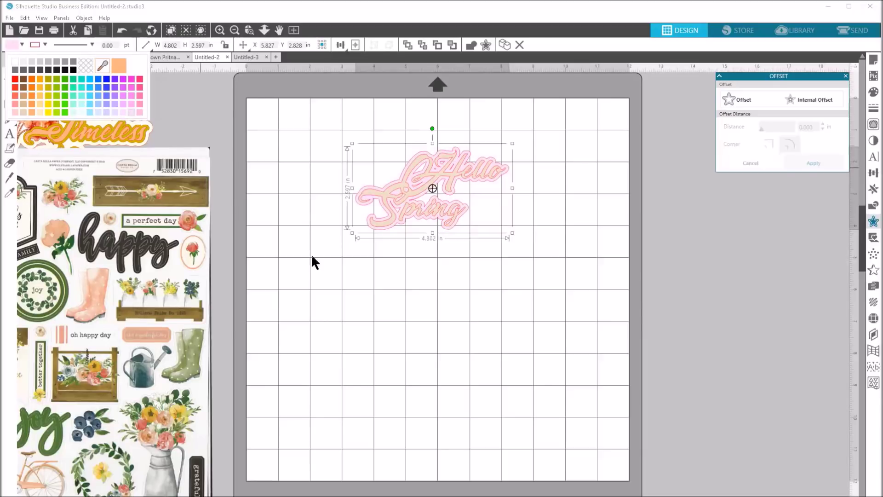
left_click_drag(382, 194, 419, 329)
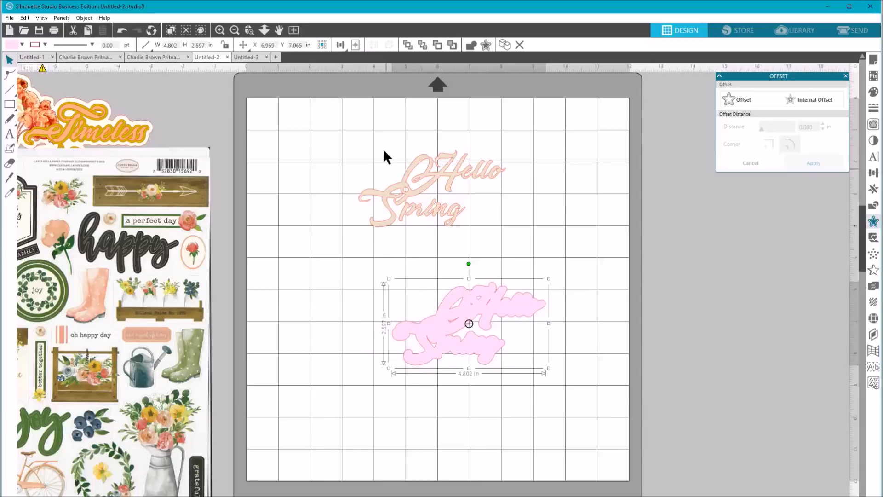
Fill the original Hello Spring lettering with white
left_click_drag(380, 144, 515, 230)
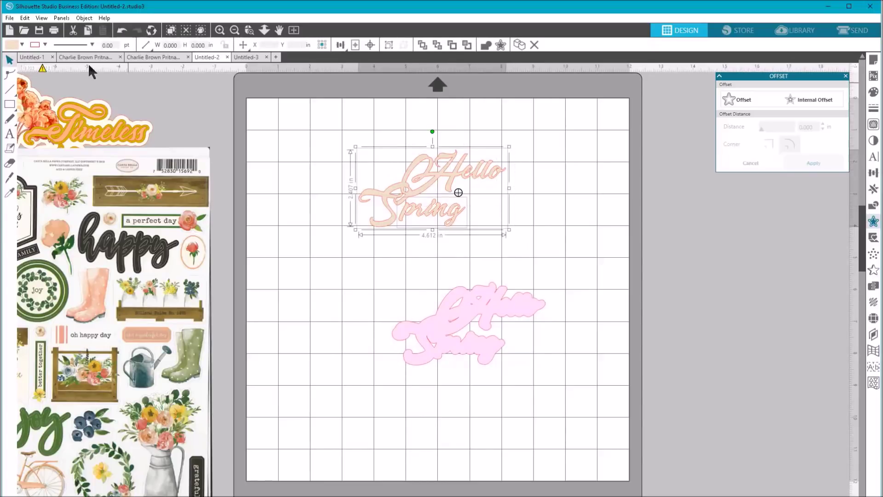
left_click(22, 45)
left_click(20, 64)
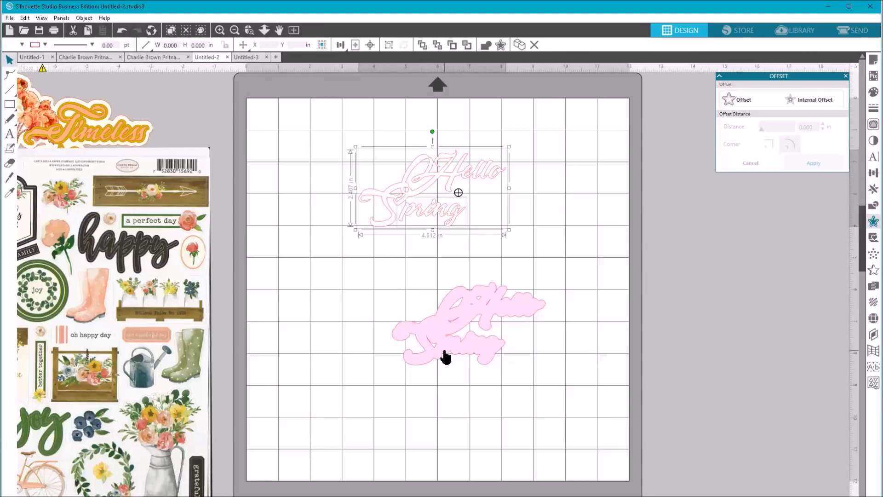
left_click(264, 29)
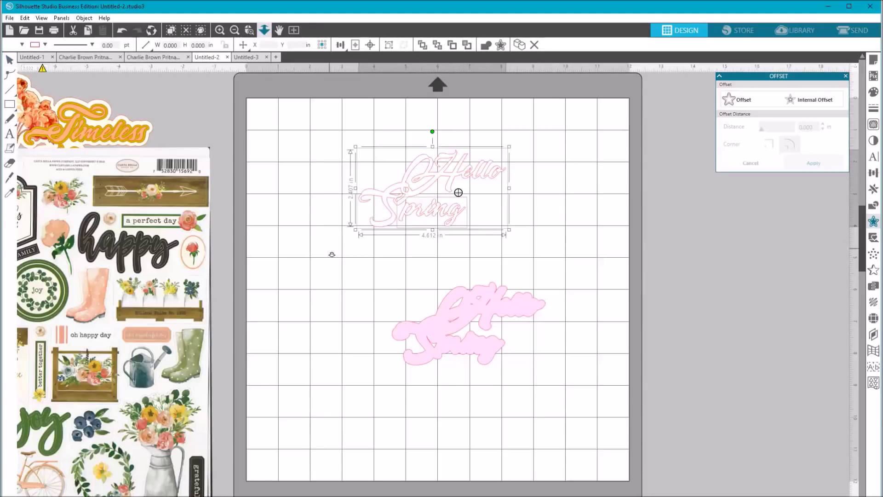
Release the compound path of the pink offset backing so its inner cutouts become separate shapes
left_click_drag(335, 306, 332, 387)
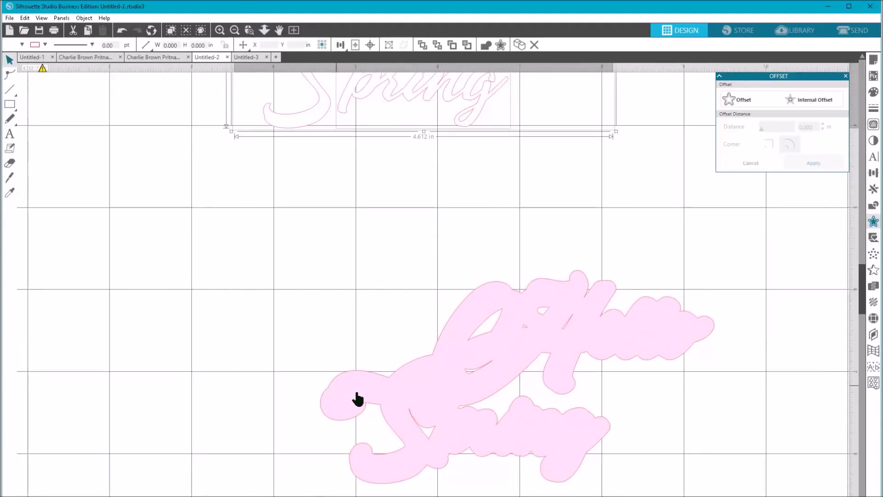
left_click_drag(463, 393, 360, 311)
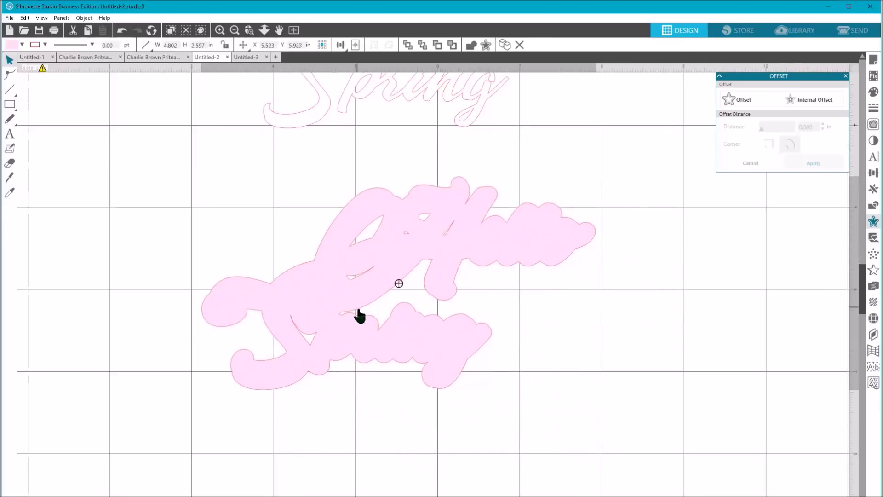
key("Escape")
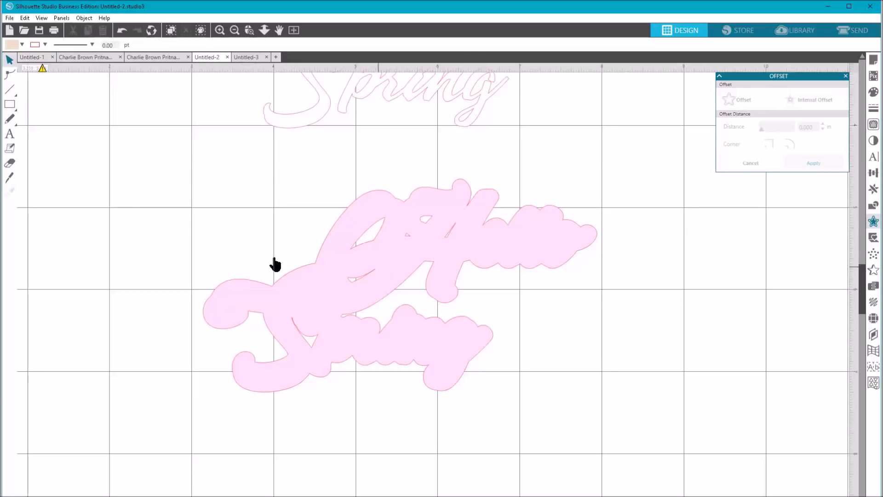
left_click_drag(199, 221, 470, 304)
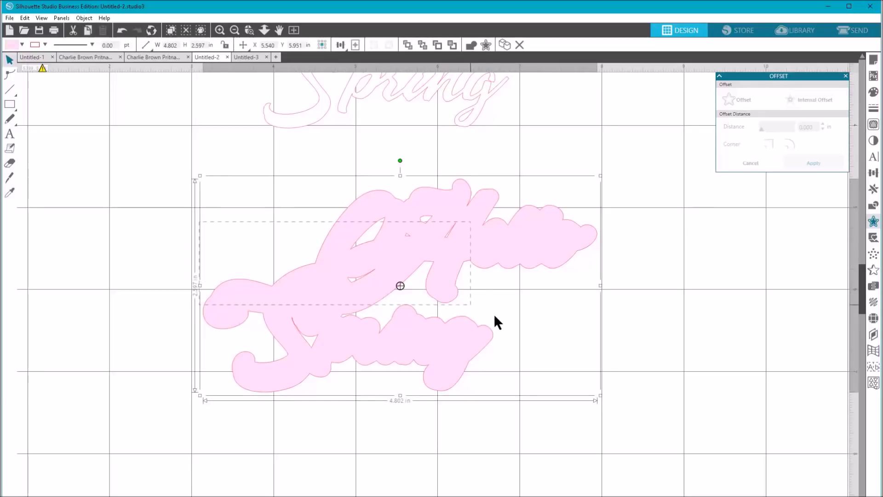
right_click(438, 363)
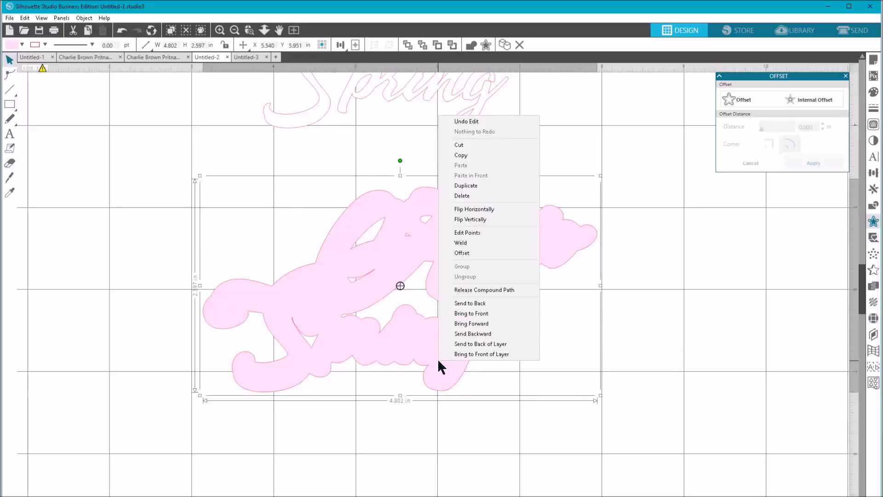
left_click(483, 290)
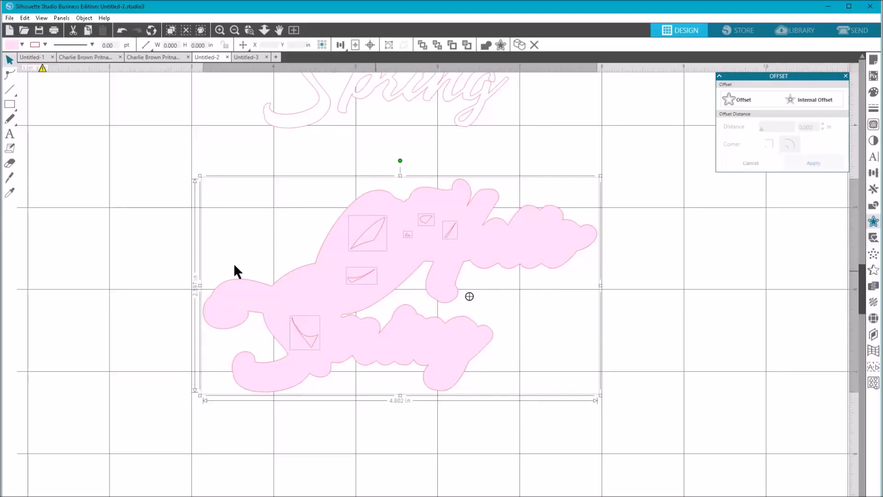
left_click(145, 257)
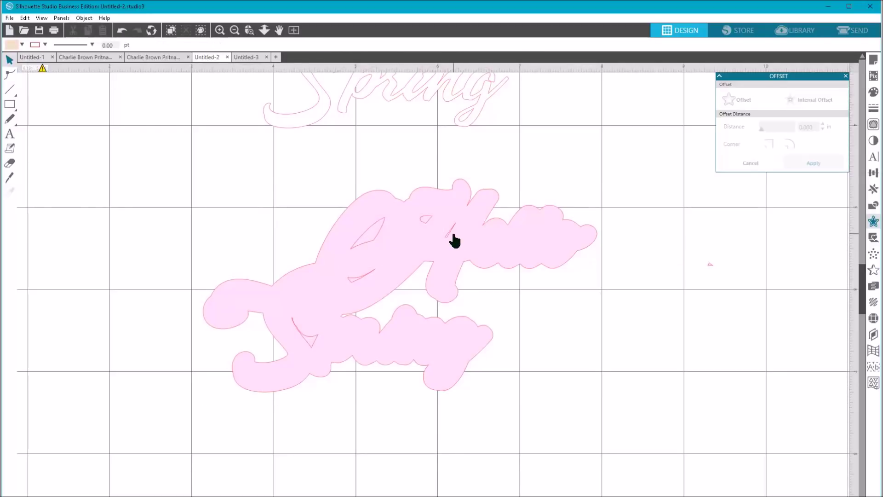
Move the unwanted small sliver cutouts out of the pink backing to the blank area beside it
left_click_drag(606, 258, 735, 277)
left_click(359, 283)
left_click_drag(359, 288, 729, 277)
left_click(658, 251)
left_click(363, 275)
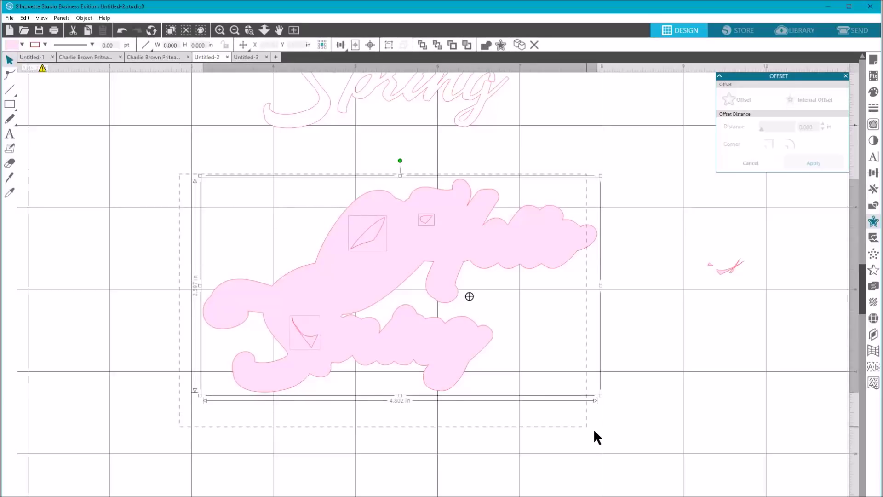
Make a compound path from the pink backing and the cutouts still inside it
left_click_drag(594, 430, 595, 430)
right_click(422, 353)
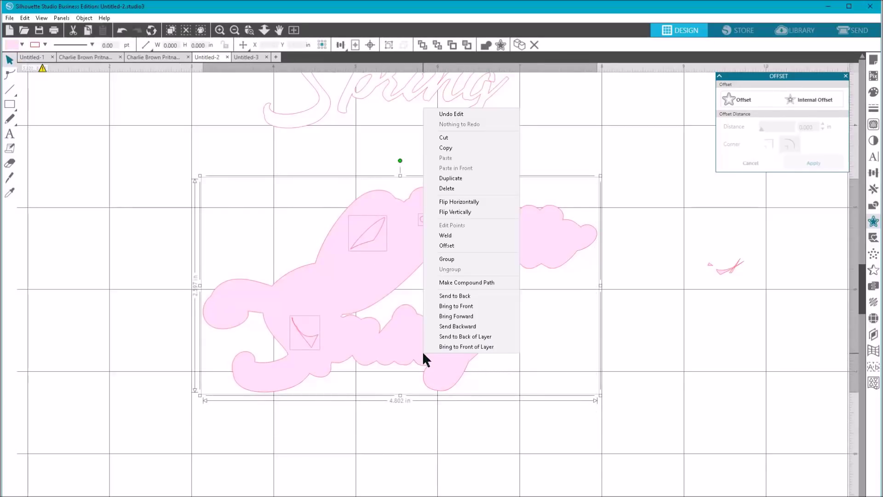
left_click(460, 282)
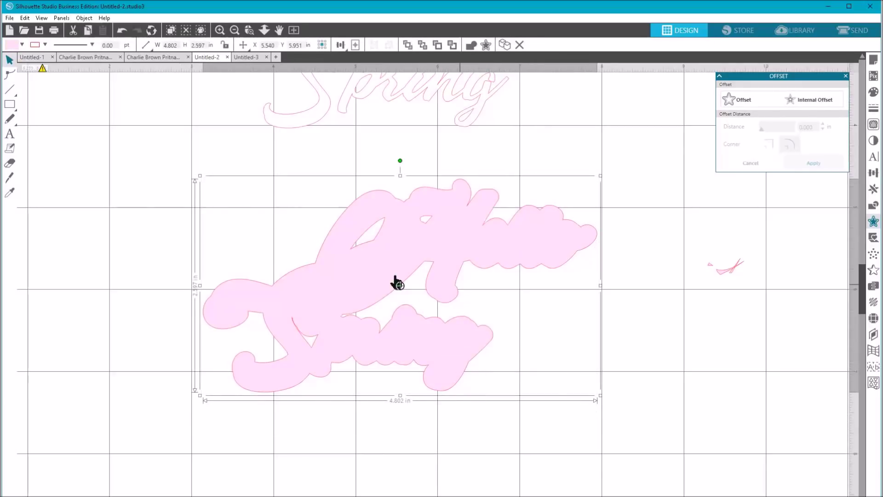
Delete the sliver shapes set aside beside the pink backing
left_click_drag(667, 214, 755, 290)
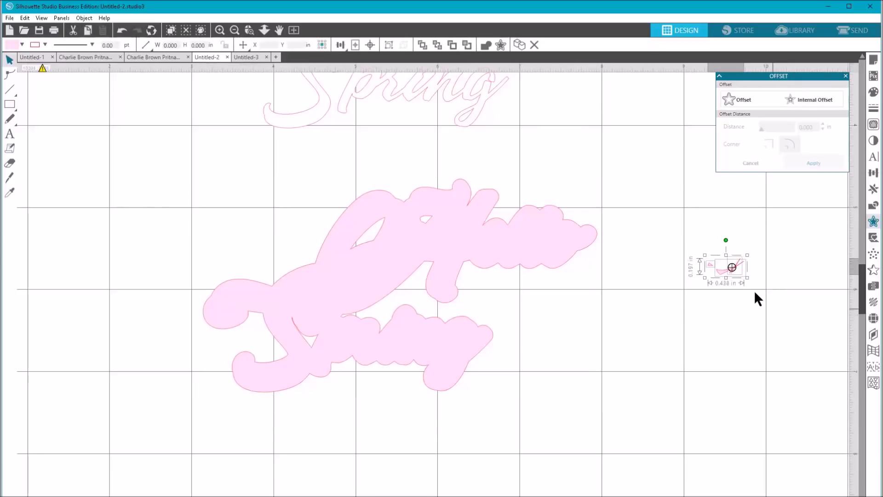
right_click(747, 272)
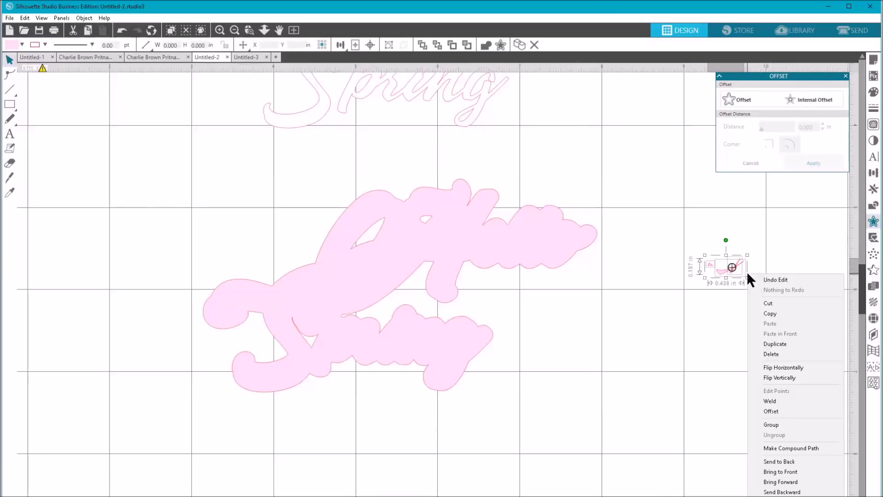
left_click(766, 353)
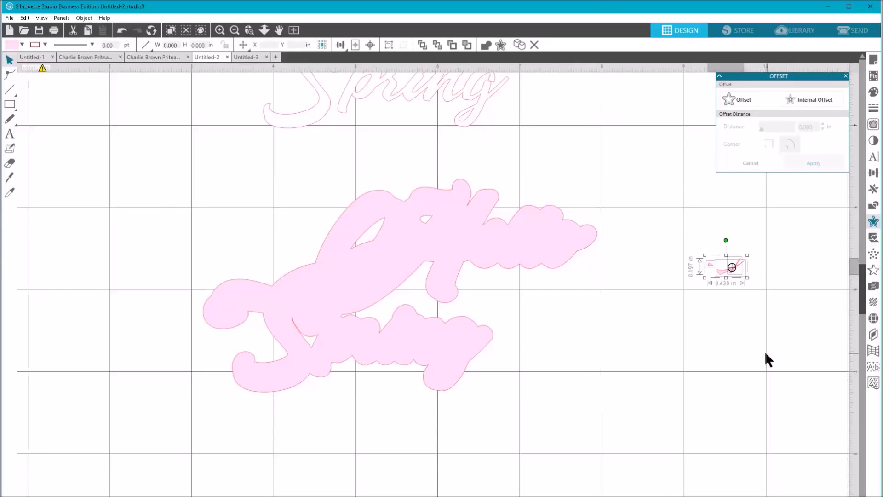
Move the pink backing up so it sits centered behind the white Hello Spring lettering
scroll(858, 308, "up", 5)
left_click_drag(511, 453, 534, 201)
left_click(523, 199)
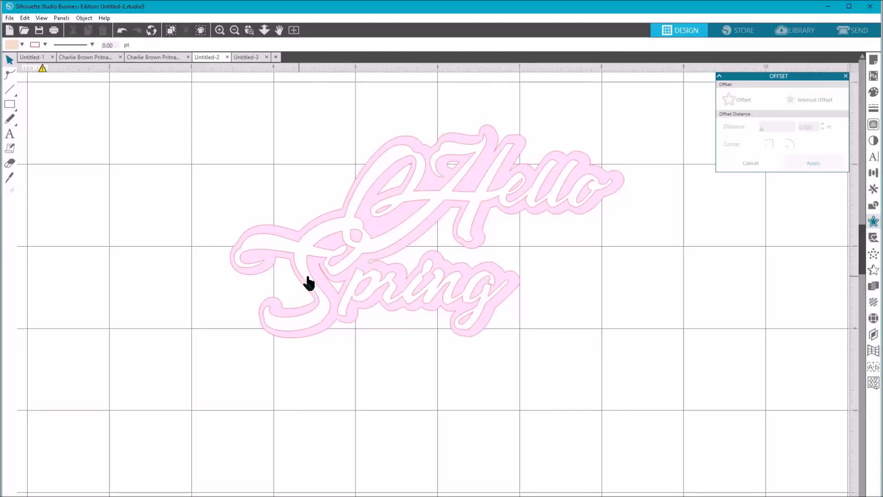
Move the Hello and S lettering aside, and smooth and delete points at the sharp narrow tip of the backing's cutout beside the S
left_click_drag(306, 256, 559, 431)
left_click(407, 372)
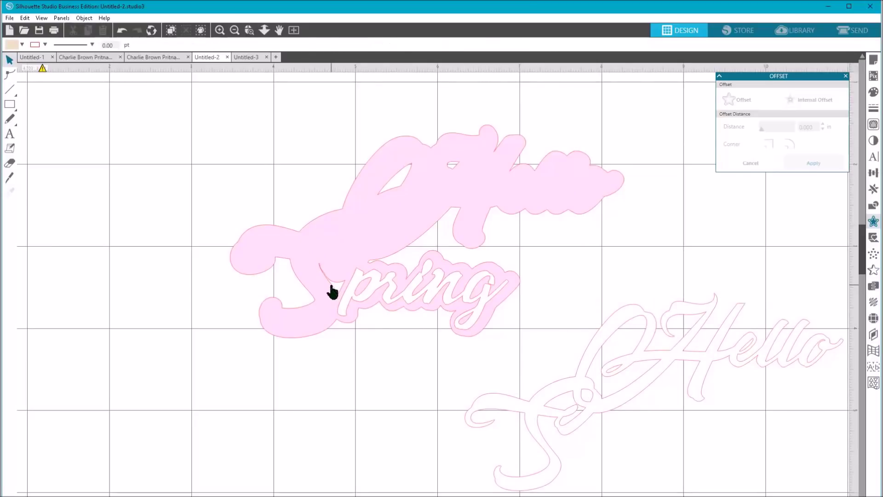
double_click(331, 291)
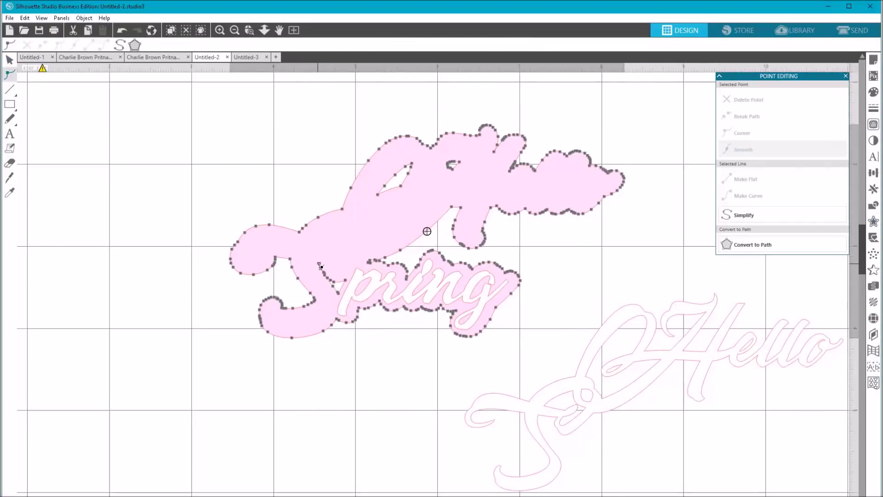
left_click(320, 265)
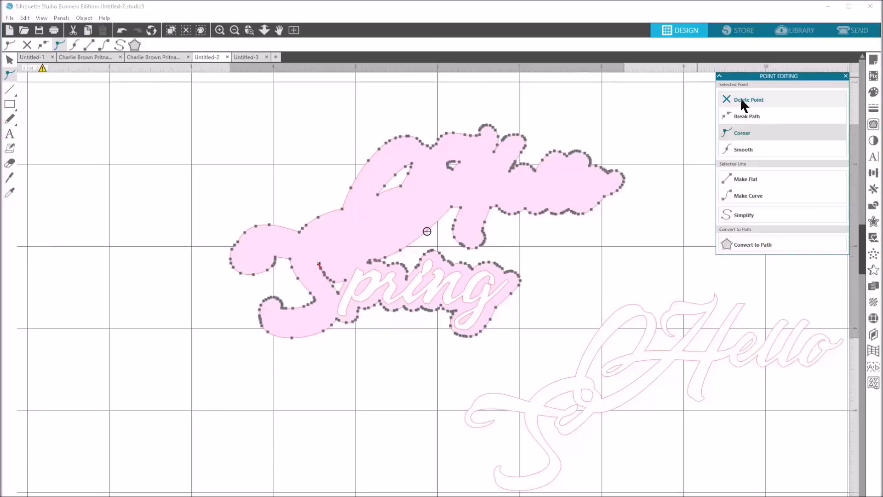
left_click(743, 149)
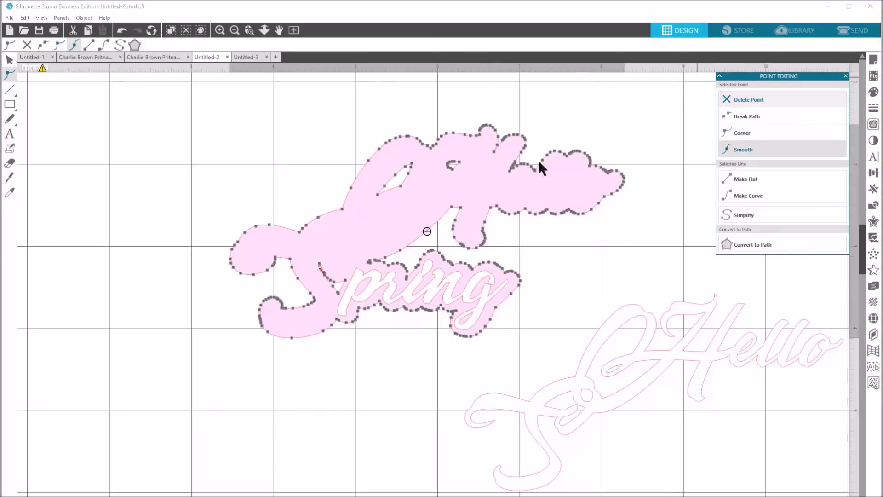
left_click(321, 266)
left_click(745, 99)
left_click(322, 269)
left_click(322, 271)
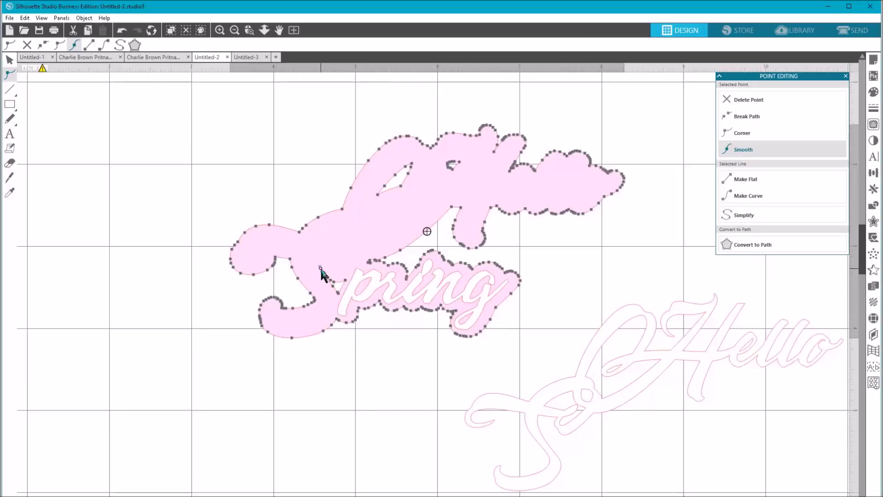
left_click(738, 101)
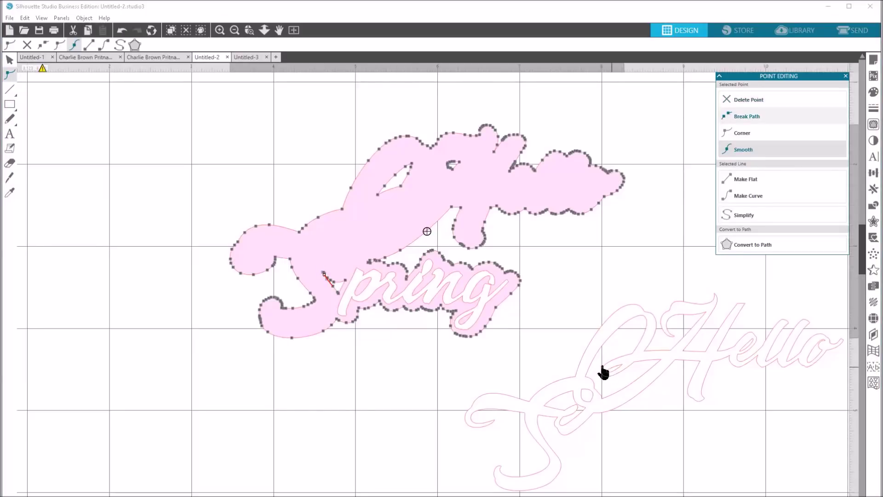
Finish point editing and move the Hello and S lettering back into place on the pink backing
left_click(388, 409)
left_click_drag(569, 407, 347, 247)
left_click(354, 263)
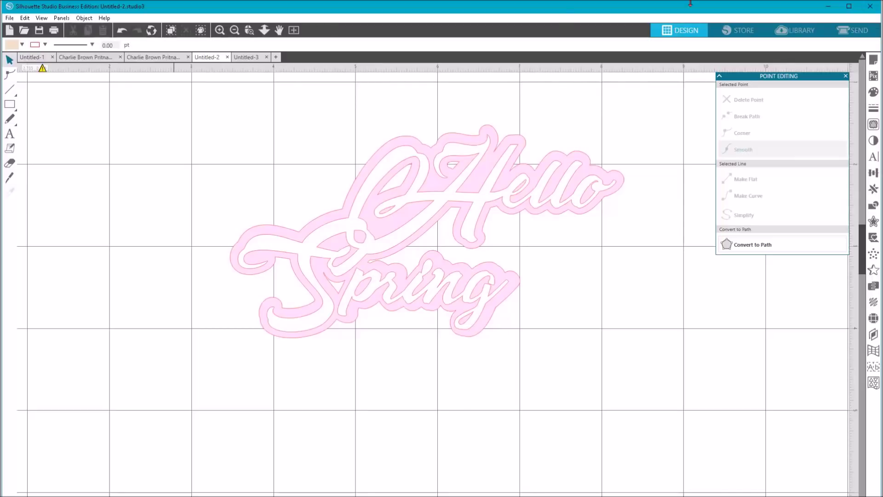
Create an outer external offset slightly wider than 0.125 in around the pink-backed title and fill it with yellow
left_click(873, 223)
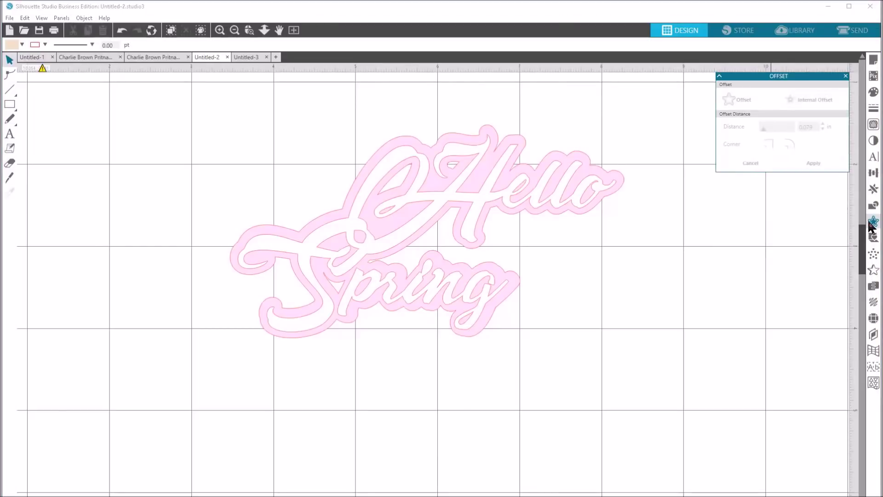
left_click_drag(192, 133, 528, 309)
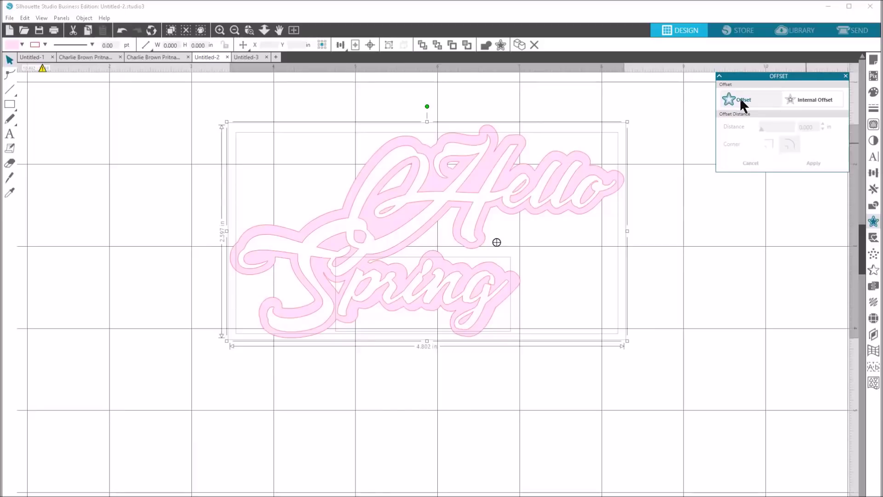
left_click(740, 97)
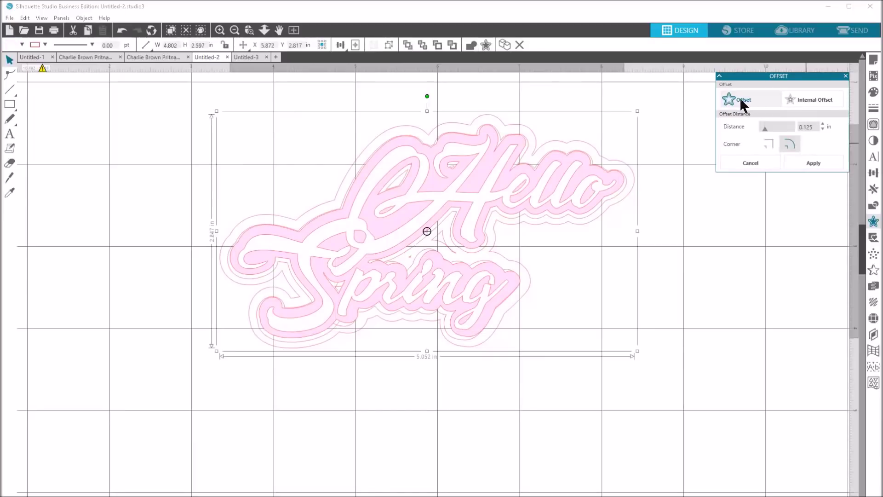
left_click(823, 125)
left_click(822, 124)
left_click(823, 124)
left_click(803, 166)
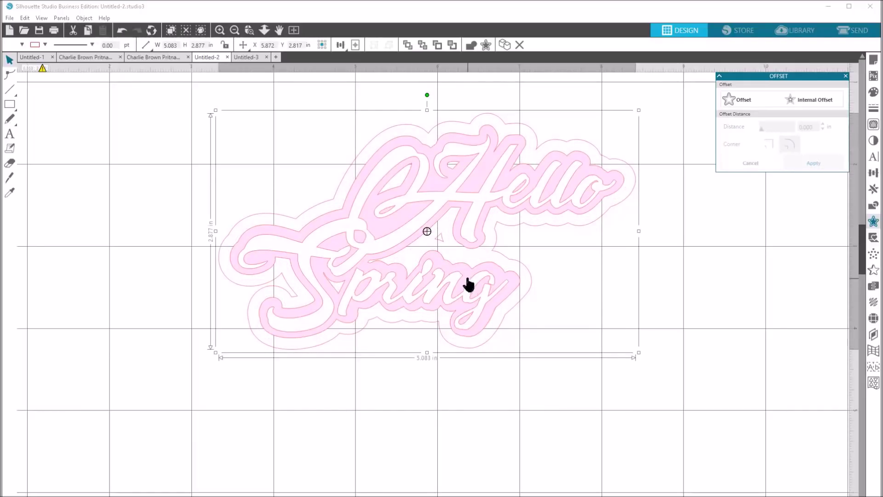
left_click(23, 44)
left_click(49, 111)
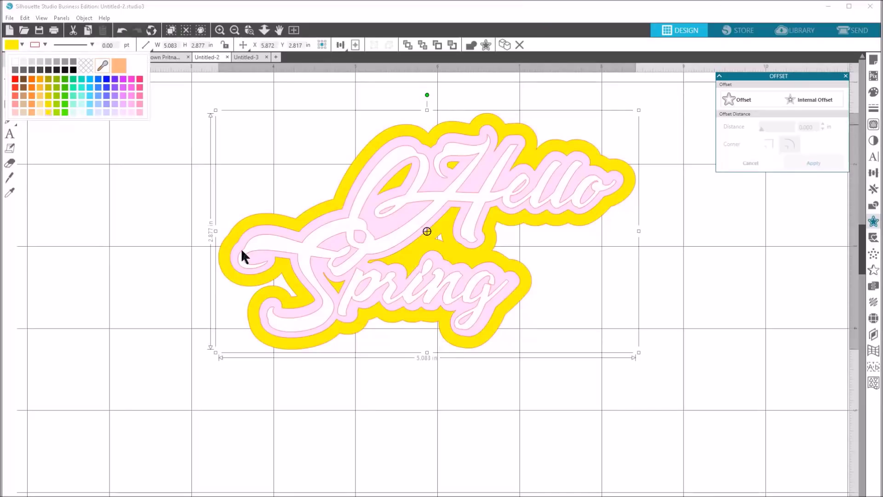
Move the complete layered Hello Spring title off the mat into the blank area beside it
left_click(294, 30)
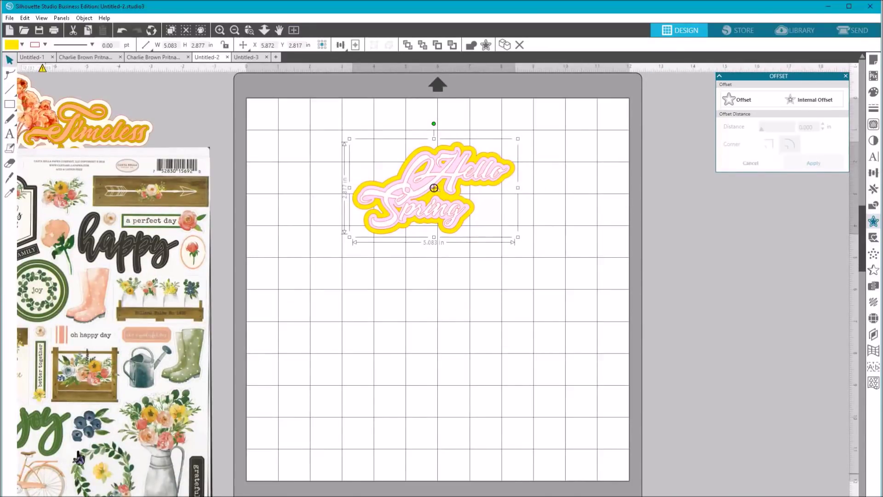
left_click_drag(348, 119, 615, 263)
left_click_drag(463, 230, 823, 311)
Move the Spring Market sticker sheet image onto the mat and close the offset settings
left_click_drag(168, 429, 588, 380)
left_click(662, 299)
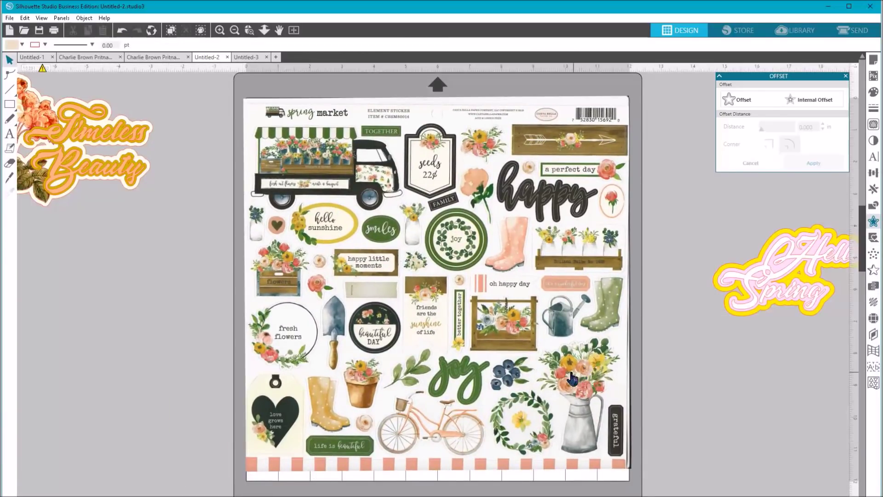
left_click(846, 77)
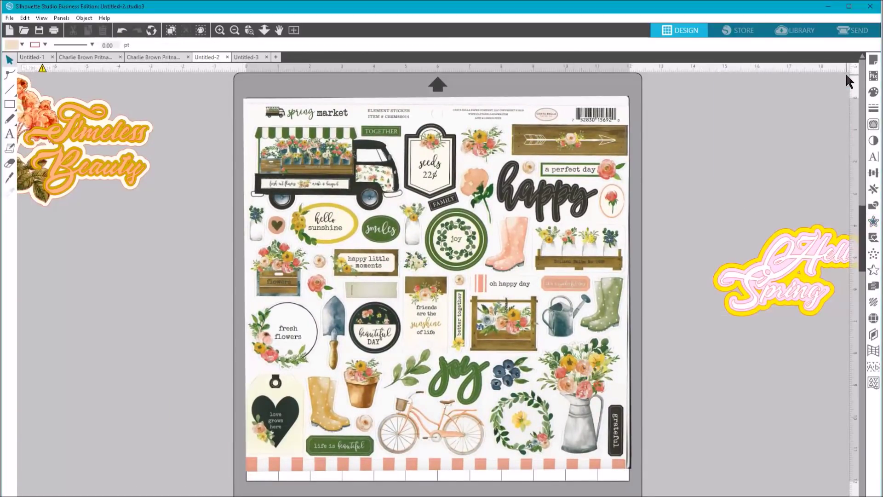
Move the Timeless Beauty example farther down and away from the mat to clear space beside the sticker sheet
left_click(875, 125)
left_click(10, 179)
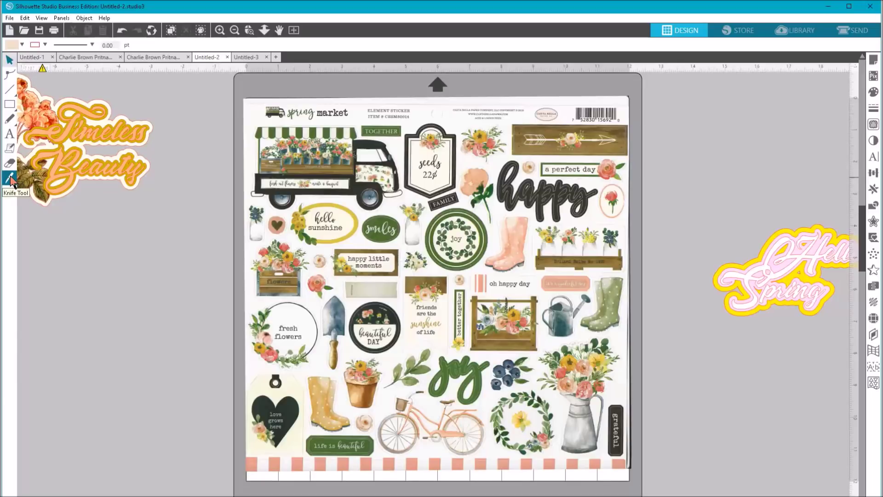
left_click_drag(71, 164, 3, 419)
left_click(35, 218)
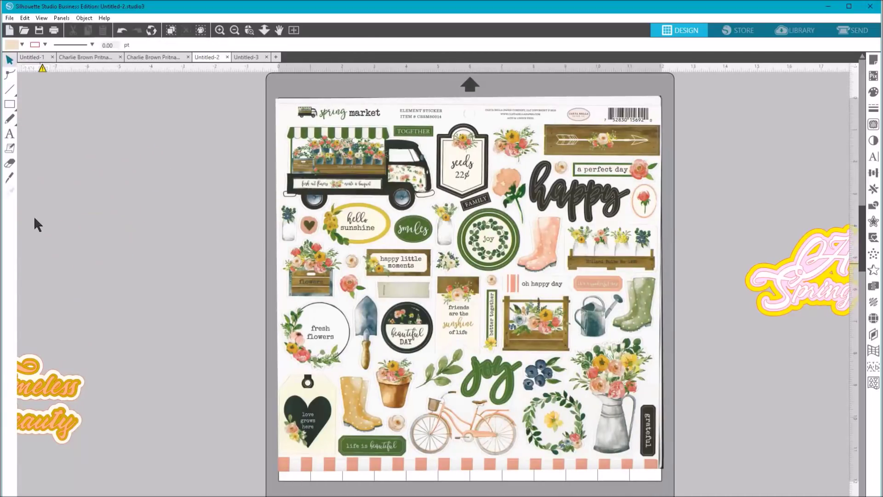
Cut the flower-filled pitcher out of the sticker sheet with straight Knife cuts and move it off the mat
left_click(8, 178)
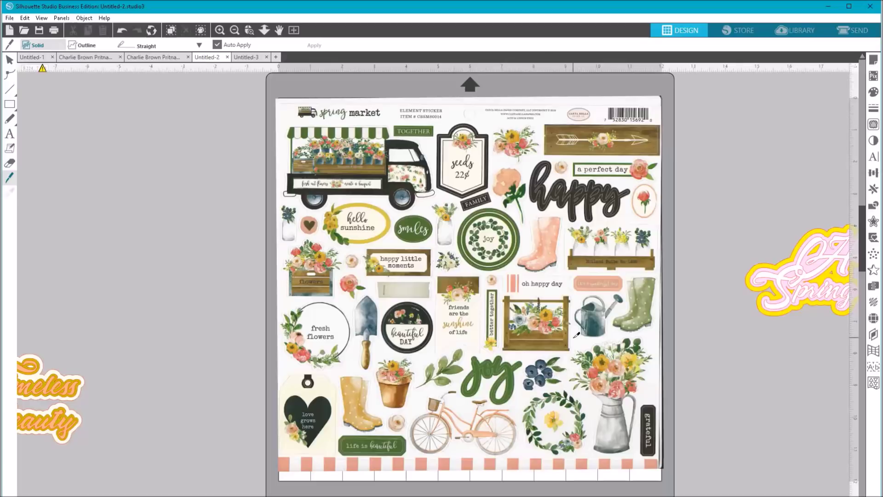
left_click_drag(552, 348, 693, 321)
left_click_drag(571, 338, 561, 417)
left_click_drag(550, 382, 665, 455)
left_click_drag(633, 390, 639, 487)
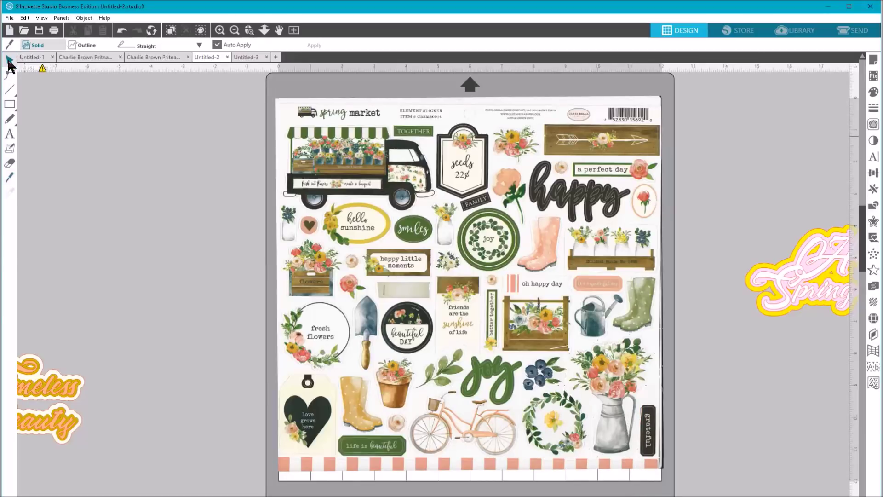
left_click(9, 60)
left_click_drag(631, 389, 760, 391)
Cut around the pink rain boots on the sticker sheet with solid straight Knife cuts
left_click(7, 165)
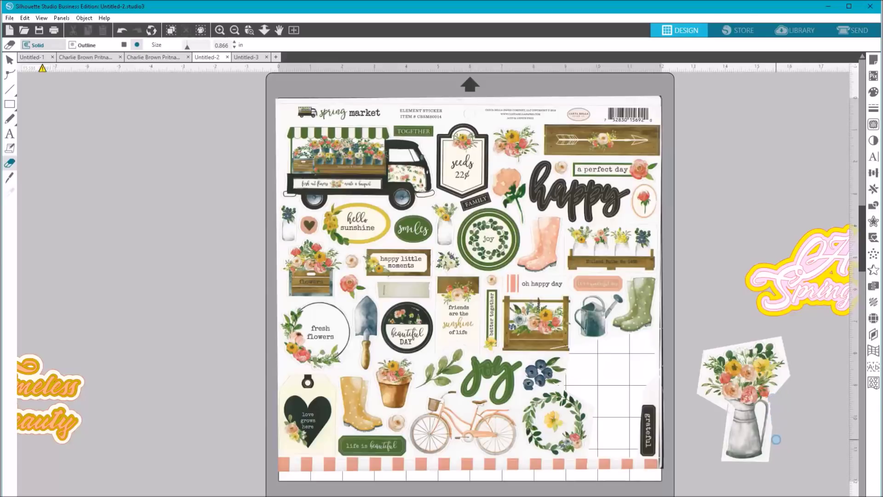
left_click(7, 184)
left_click_drag(514, 212, 563, 273)
left_click_drag(533, 207, 580, 270)
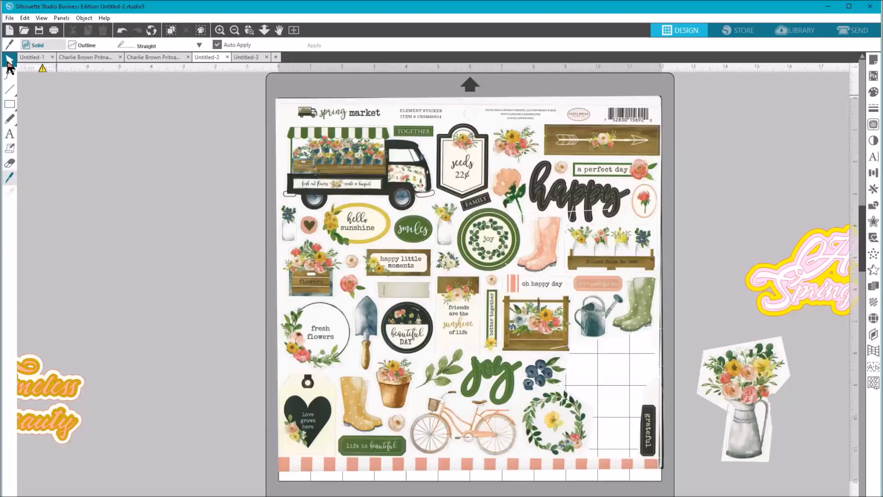
Move the cut-out pink rain boots off the mat and erase the excess white scrap beside their upper edge
left_click(9, 60)
left_click(577, 243)
left_click_drag(577, 243, 738, 179)
left_click(754, 150)
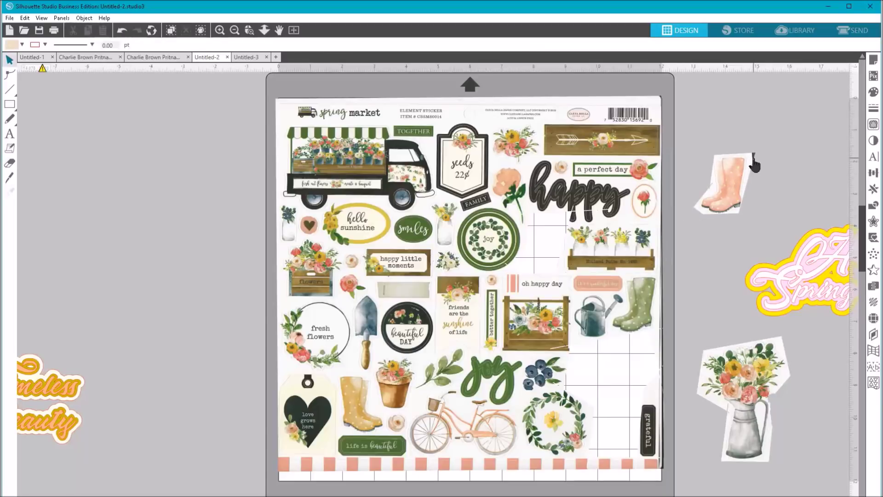
left_click(697, 162)
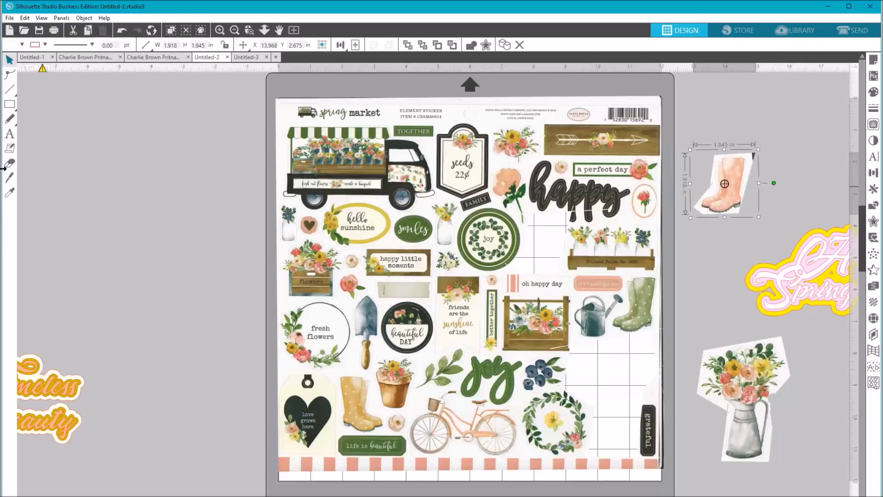
left_click(10, 163)
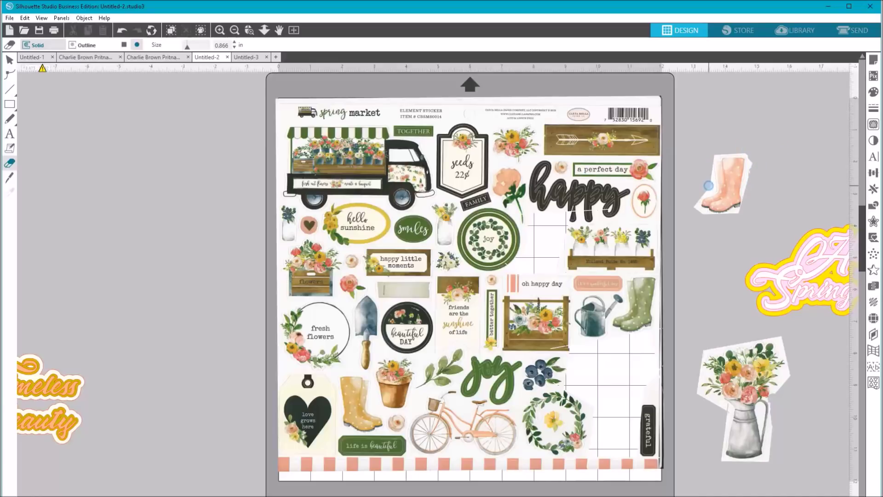
left_click_drag(710, 182, 690, 181)
Move the Spring Market sticker sheet off the mat and place the flower pitcher and pink rain boots on it
left_click(9, 59)
left_click_drag(449, 147, 350, 495)
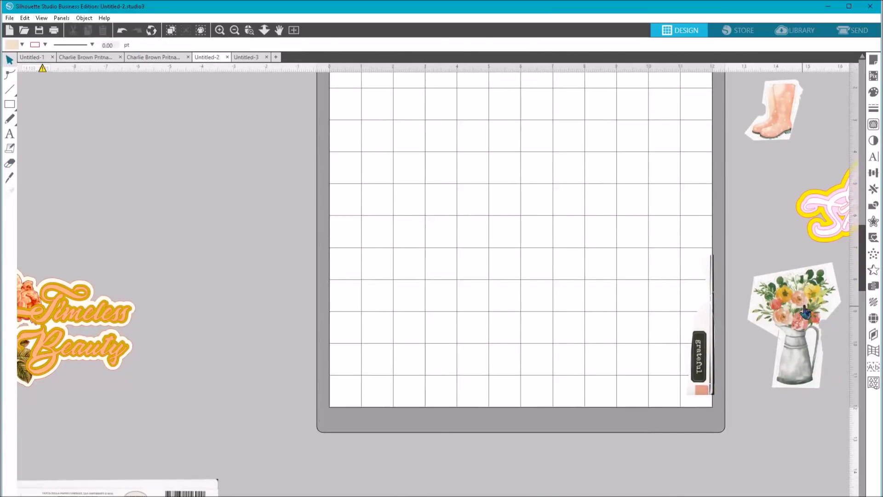
left_click_drag(764, 314, 387, 204)
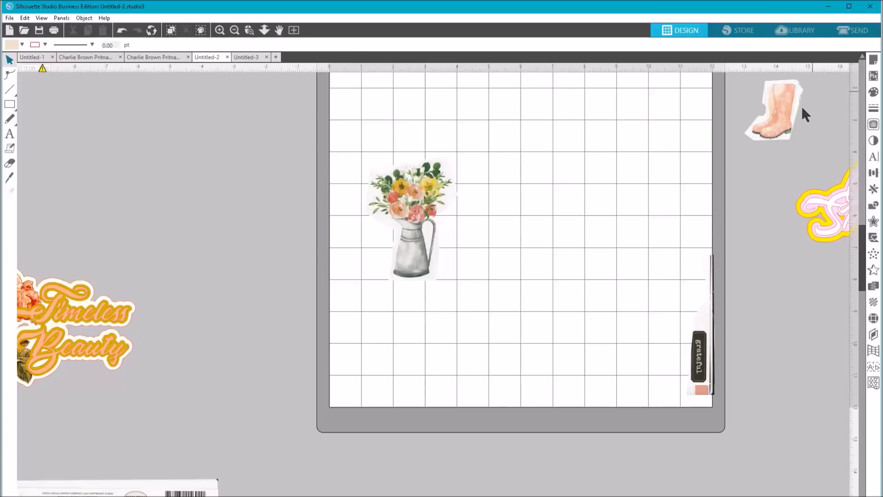
left_click_drag(765, 115, 573, 125)
left_click(759, 285)
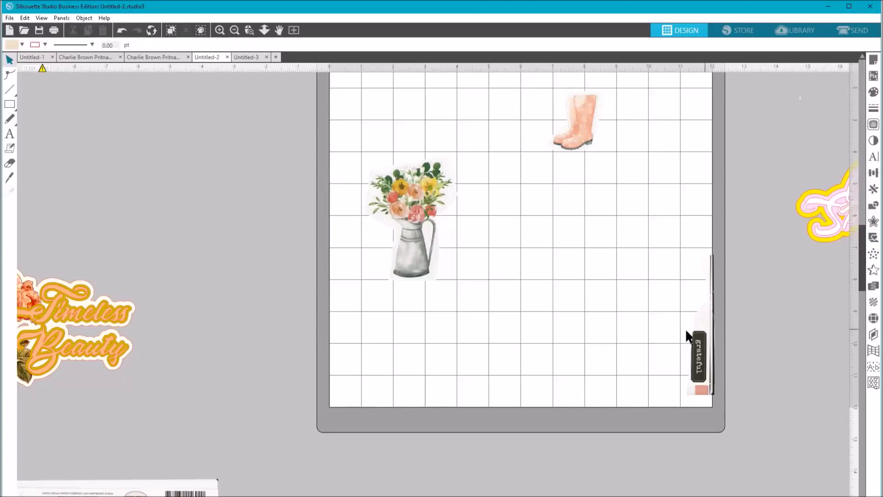
Delete the leftover "grateful" strip of the sticker sheet and move the pink rain boots lower on the mat
left_click(712, 331)
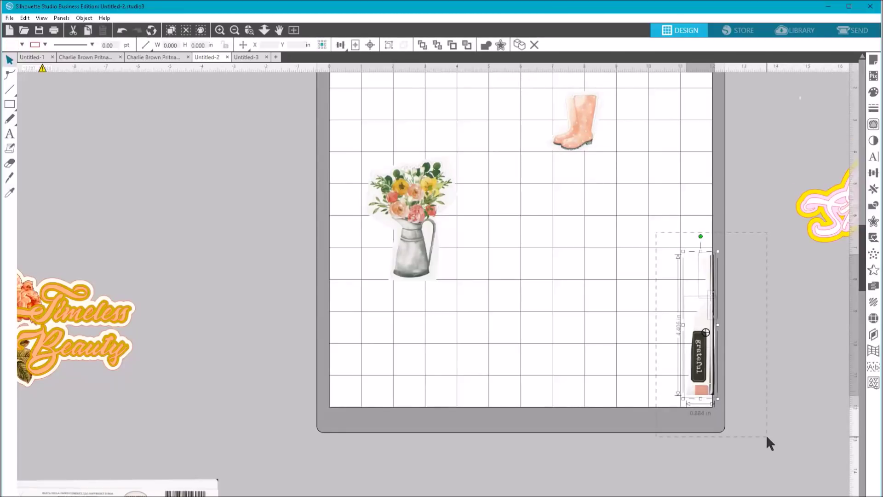
right_click(707, 395)
left_click(738, 214)
left_click_drag(574, 137, 588, 244)
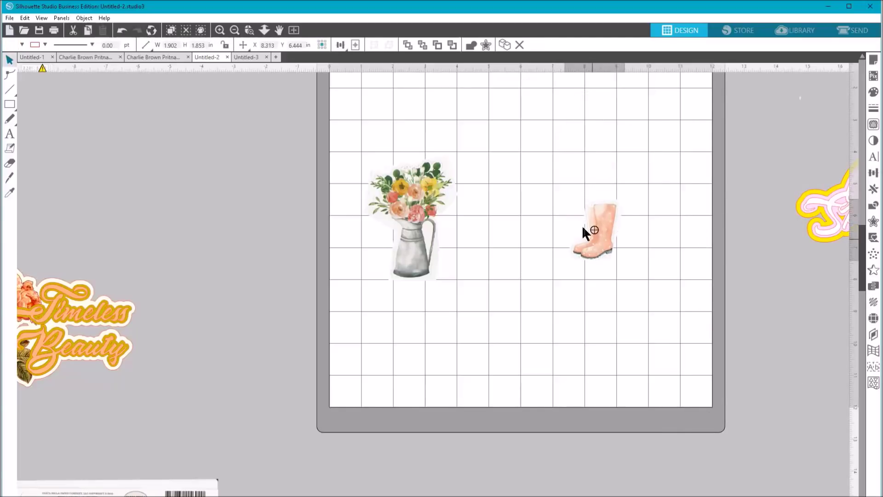
left_click(759, 207)
Start a trace of the flower-filled pitcher with a trace area enclosing the whole cut-out
left_click(264, 31)
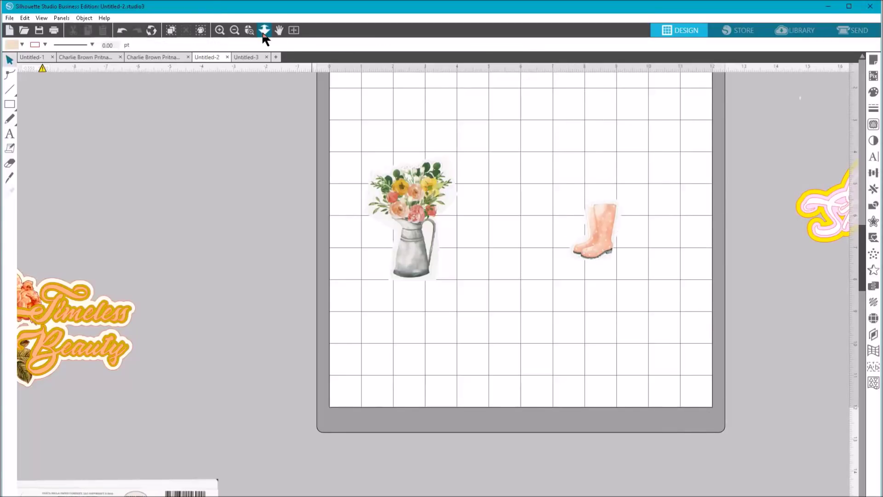
left_click_drag(460, 167, 475, 317)
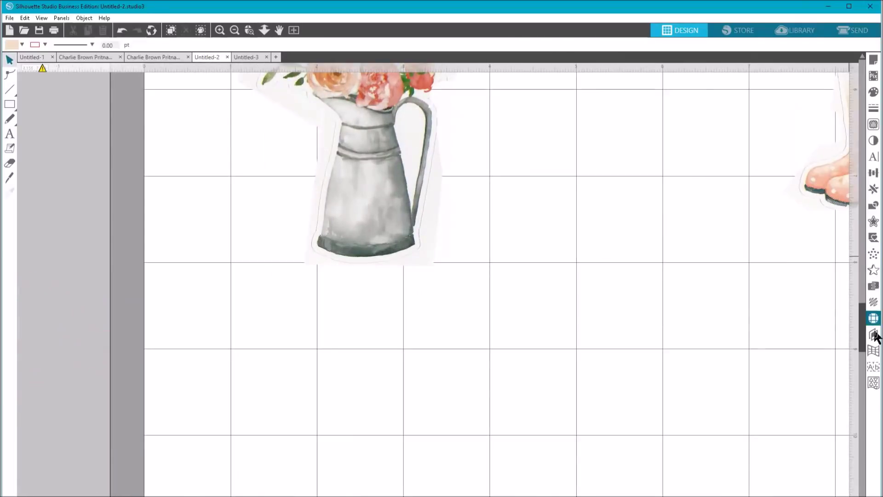
left_click_drag(861, 345, 860, 307)
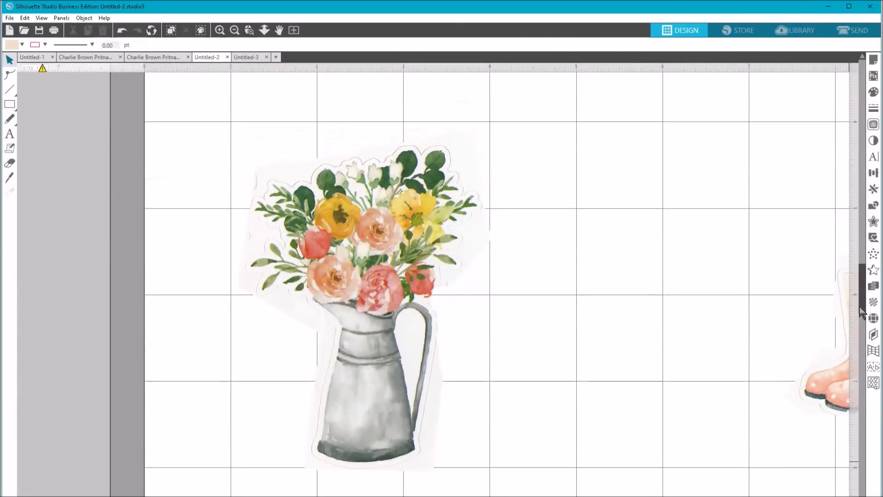
left_click(874, 124)
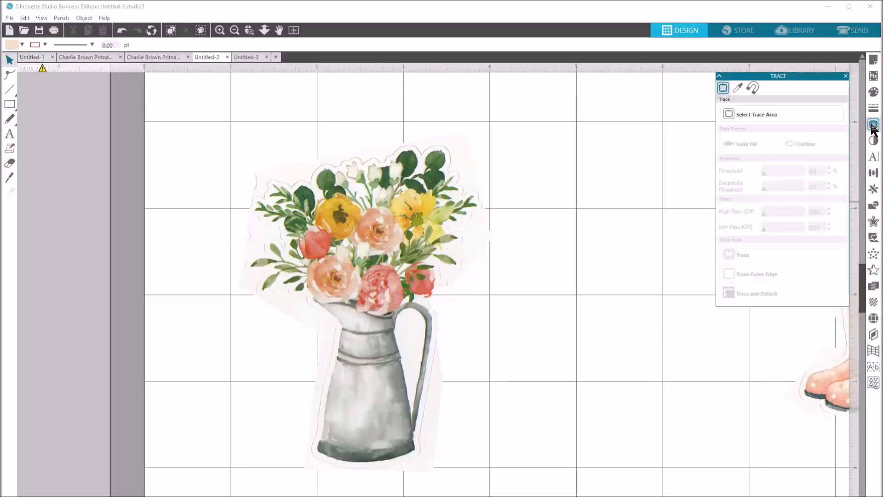
left_click(762, 116)
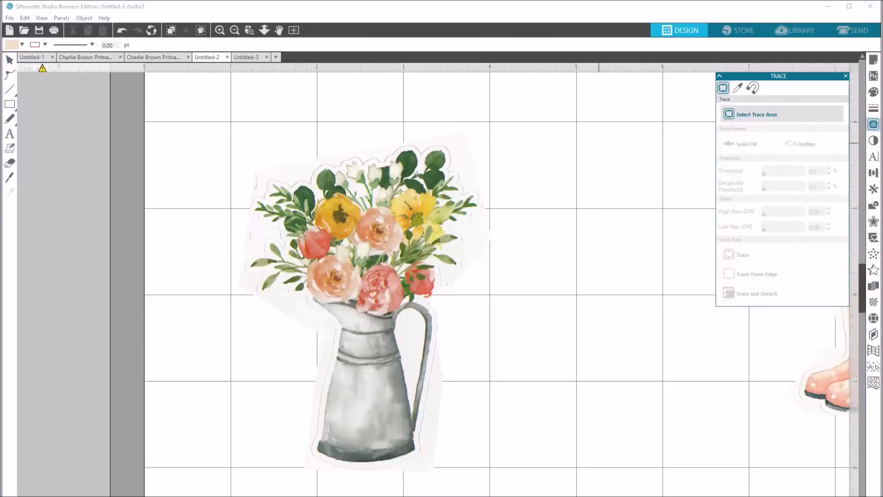
mouse_move(222, 128)
left_mouse_down()
mouse_move(405, 194)
mouse_move(544, 463)
mouse_move(547, 493)
left_mouse_up()
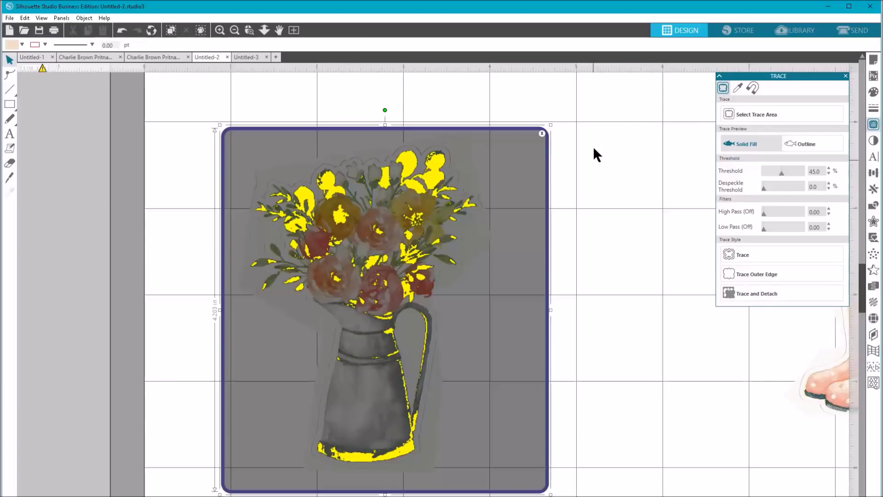
Raise the trace threshold to 92% and trace and detach the flower-filled pitcher
left_click_drag(779, 172, 792, 173)
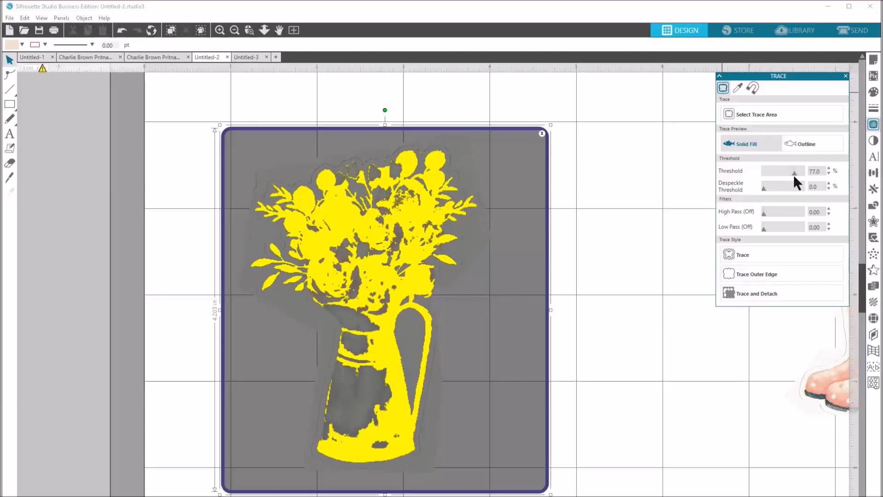
left_click(794, 175)
scroll(796, 179, "up", 2)
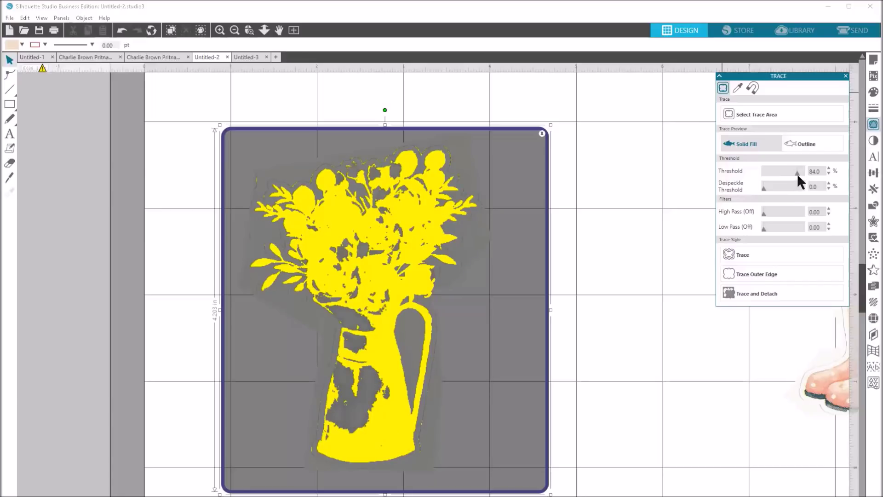
left_click(828, 169)
left_click(829, 168)
left_click(828, 168)
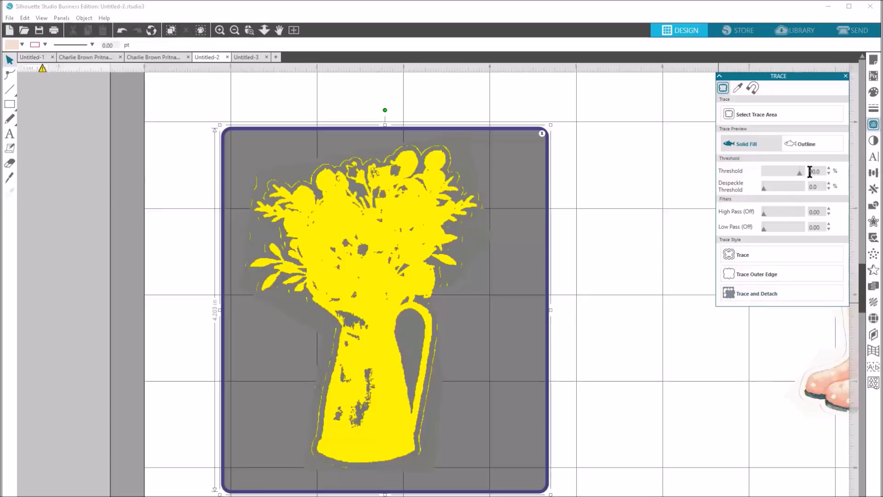
left_click(829, 168)
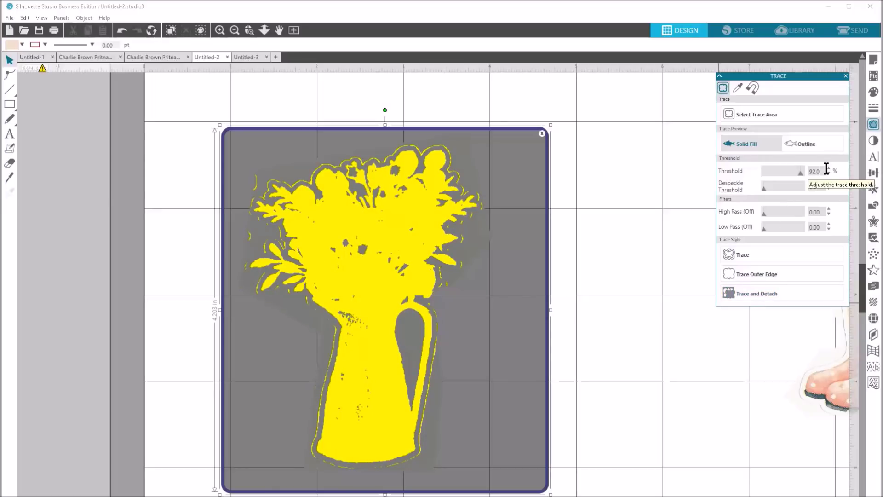
left_click(740, 292)
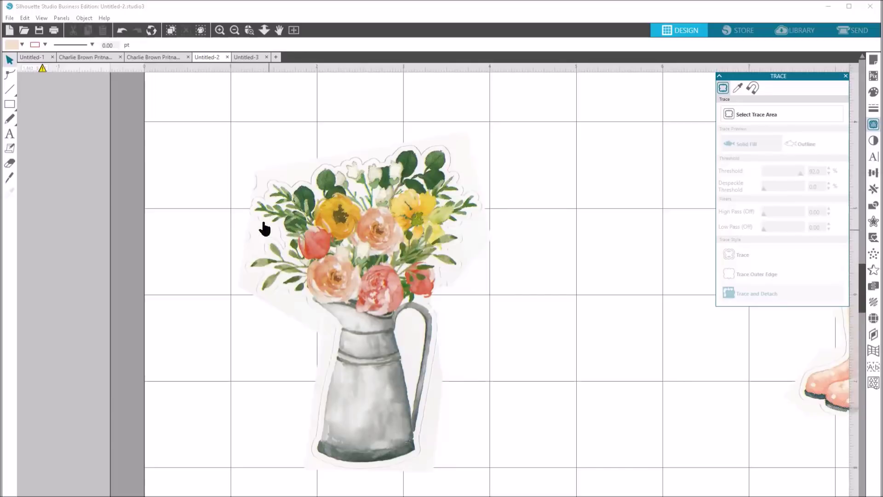
Separate the detached pitcher from its leftover background pieces, delete those pieces, and move the pitcher back into the cleared space
left_click_drag(382, 244, 667, 319)
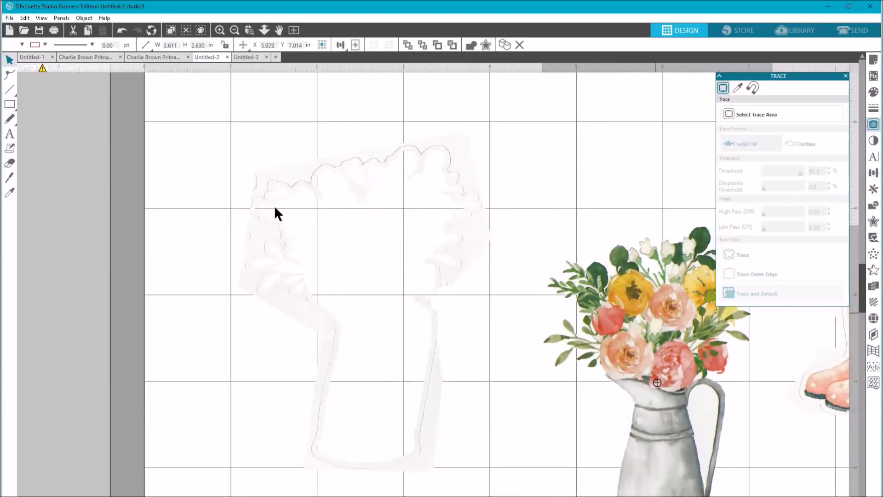
left_click(207, 125)
mouse_move(206, 121)
left_mouse_down()
mouse_move(339, 272)
mouse_move(433, 440)
mouse_move(534, 495)
left_mouse_up()
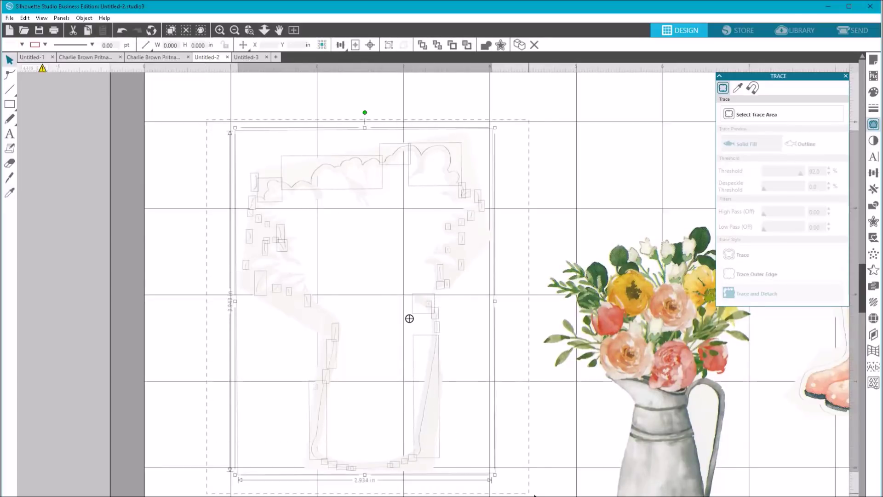
right_click(328, 328)
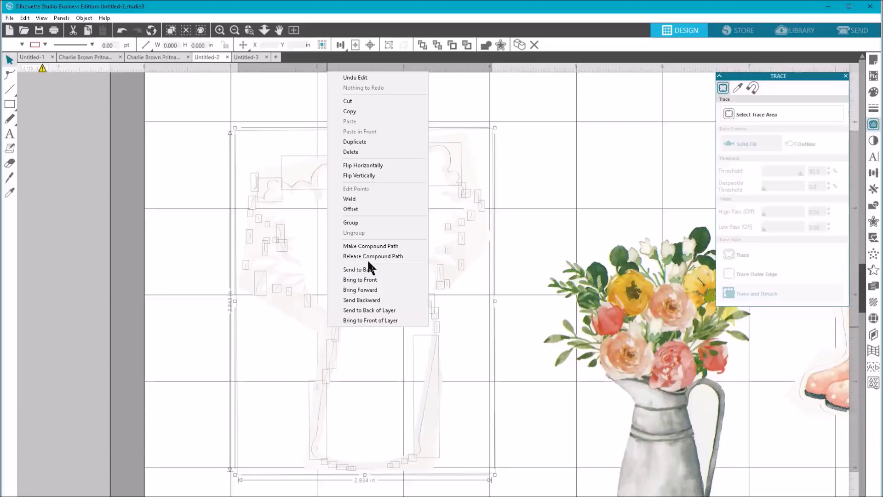
left_click(355, 151)
left_click_drag(650, 347, 422, 249)
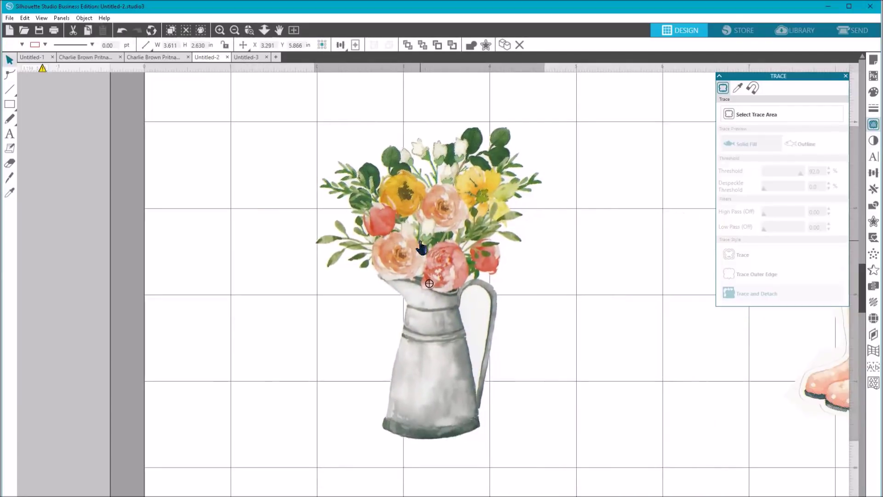
Trace the outer edge of the detached flower pitcher using a 92% threshold
left_click(759, 116)
mouse_move(293, 105)
left_mouse_down()
mouse_move(462, 175)
mouse_move(534, 416)
mouse_move(585, 495)
left_mouse_up()
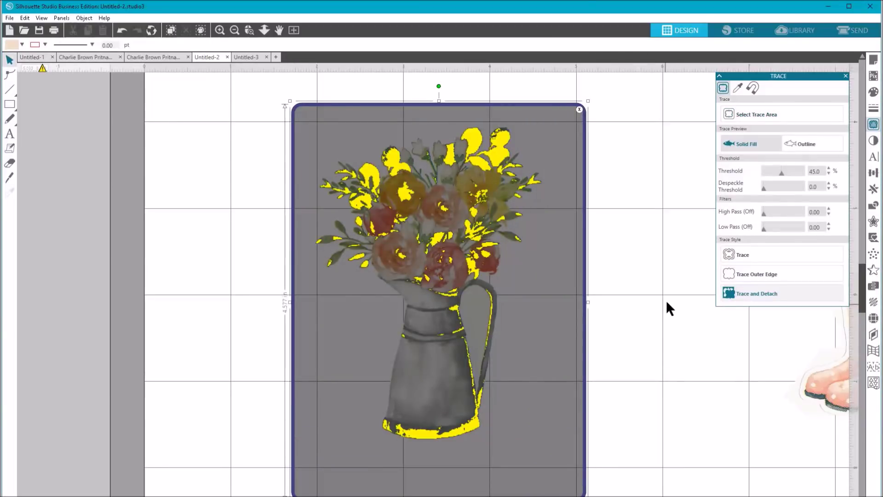
left_click_drag(782, 173, 799, 173)
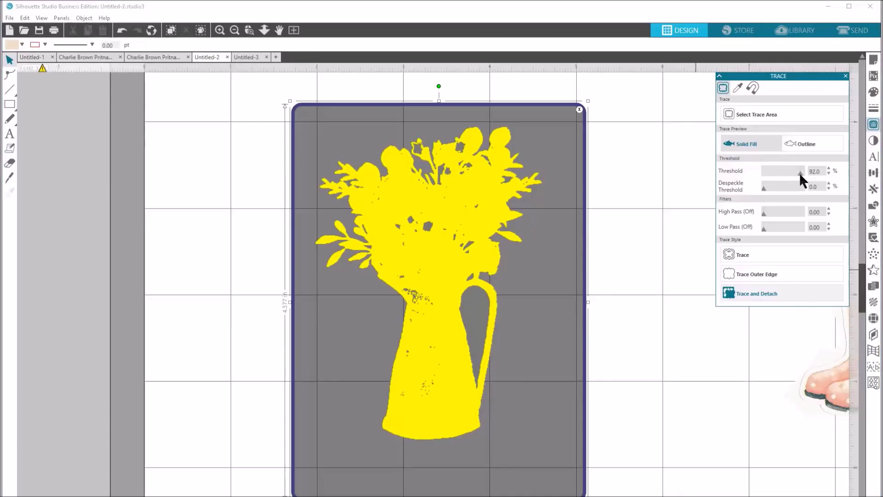
left_click(746, 273)
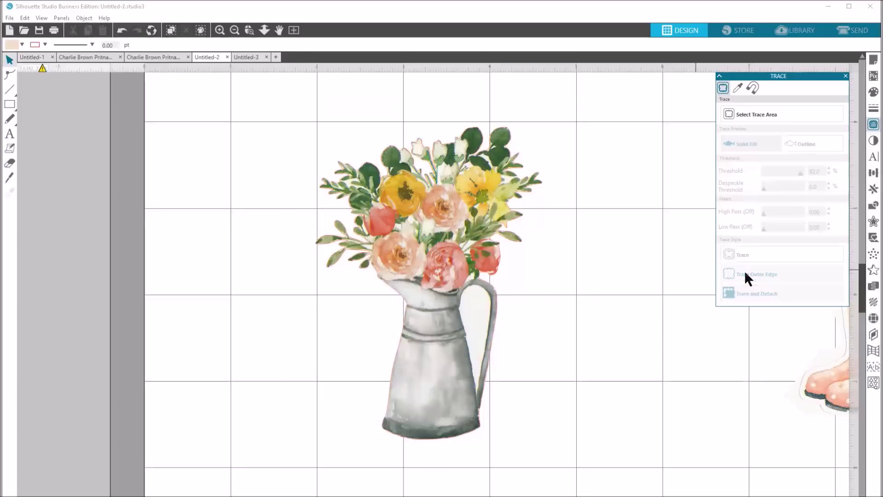
mouse_move(401, 256)
left_mouse_down()
mouse_move(590, 386)
mouse_move(522, 357)
mouse_move(443, 270)
mouse_move(401, 252)
left_mouse_up()
left_click(380, 99)
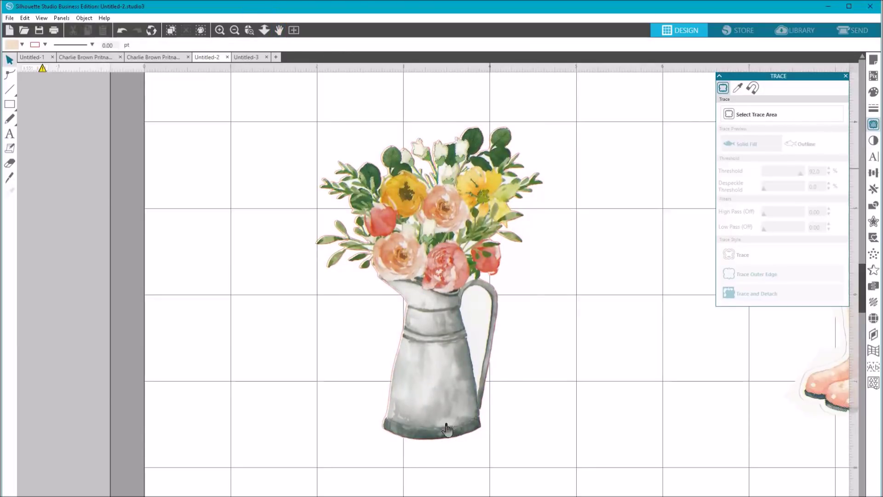
Trace and detach the pink rain boots using a trace area around them and a 96% threshold
scroll(315, 159, "right", 5)
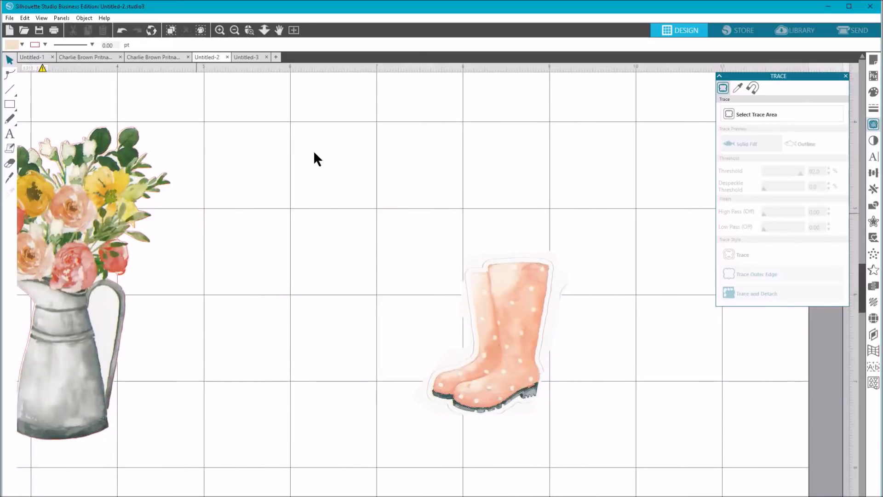
left_click(757, 114)
mouse_move(429, 243)
left_mouse_down()
mouse_move(584, 425)
mouse_move(560, 413)
left_mouse_up()
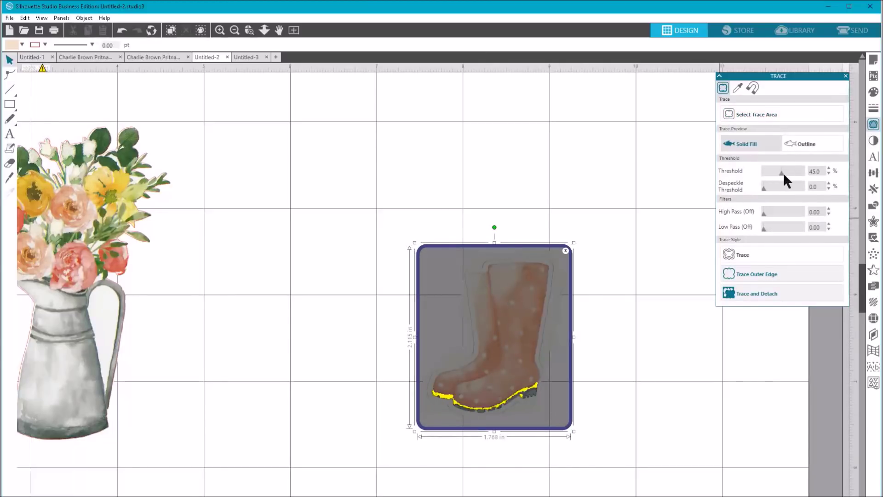
left_click_drag(781, 171, 797, 171)
left_click(829, 169)
left_click(829, 168)
left_click(829, 169)
left_click(829, 169)
left_click(828, 168)
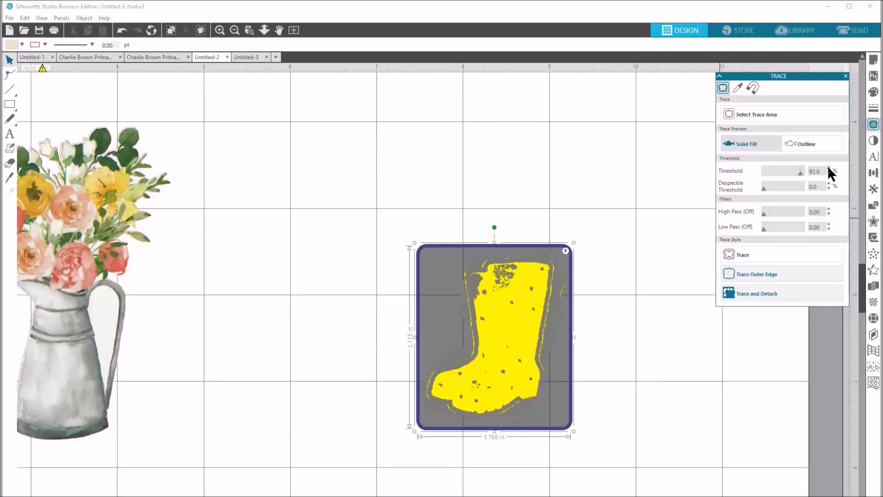
left_click(829, 168)
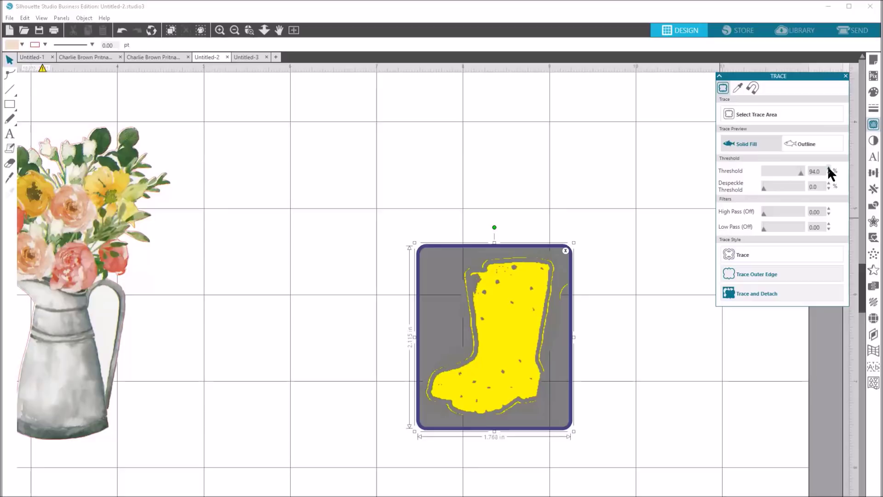
left_click(828, 168)
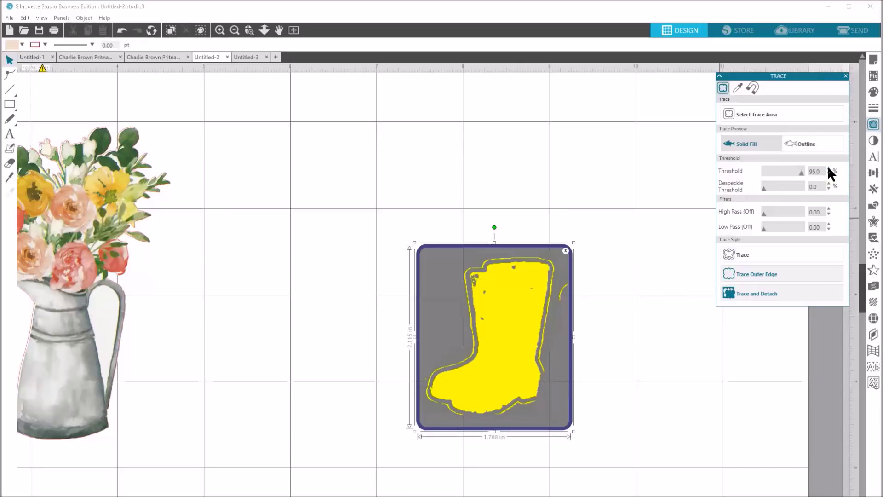
left_click(829, 168)
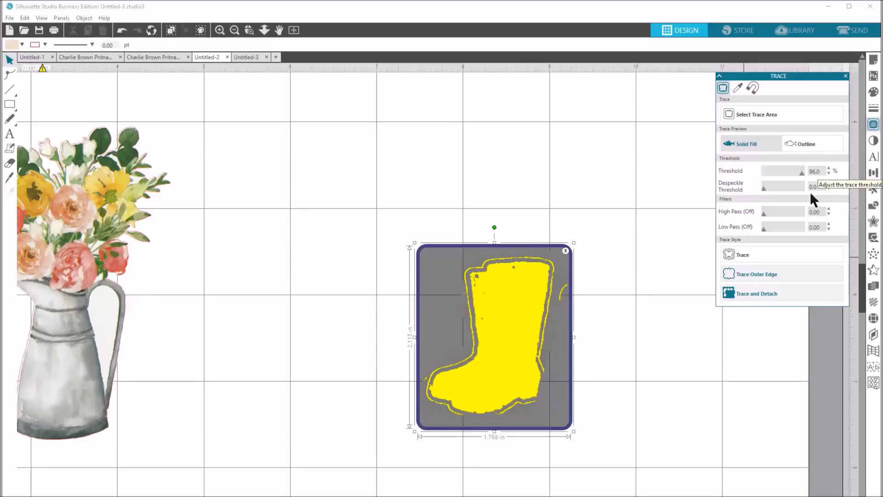
left_click(753, 291)
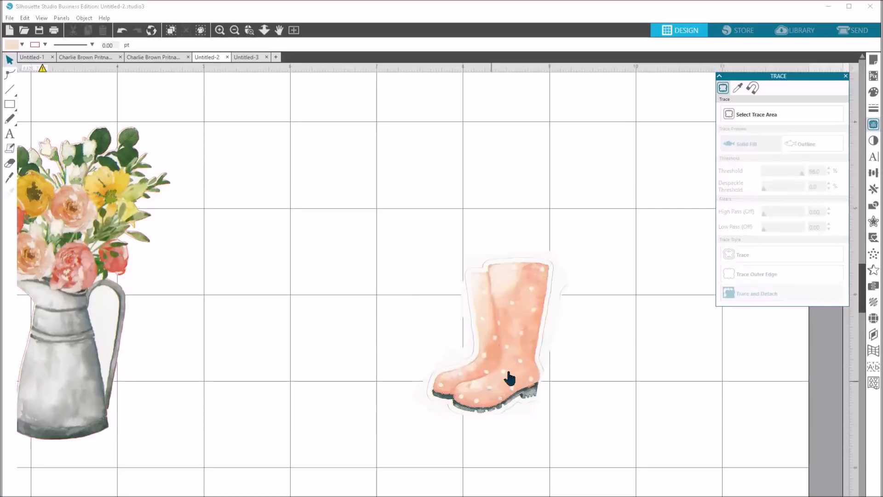
Separate the detached rain boots from their leftover background, delete the background pieces, and move the boots back into the cleared space
left_click_drag(517, 366, 360, 292)
mouse_move(405, 234)
left_mouse_down()
mouse_move(436, 301)
mouse_move(607, 429)
mouse_move(646, 437)
left_mouse_up()
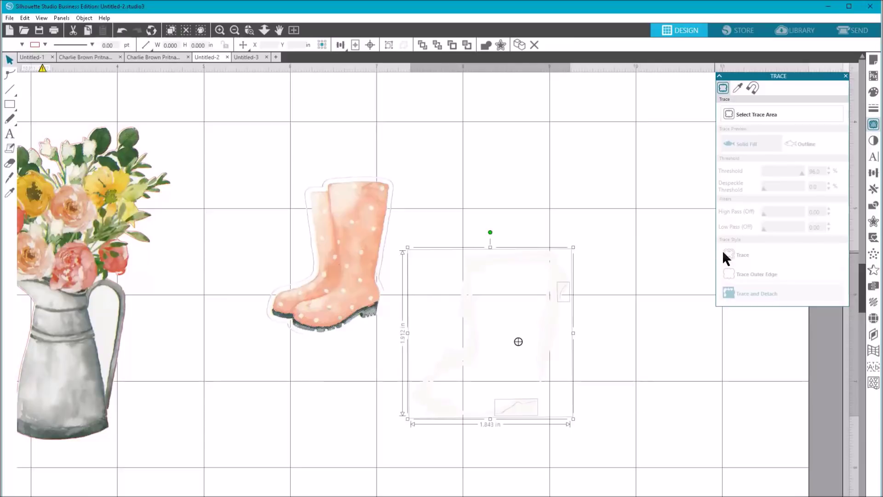
right_click(539, 257)
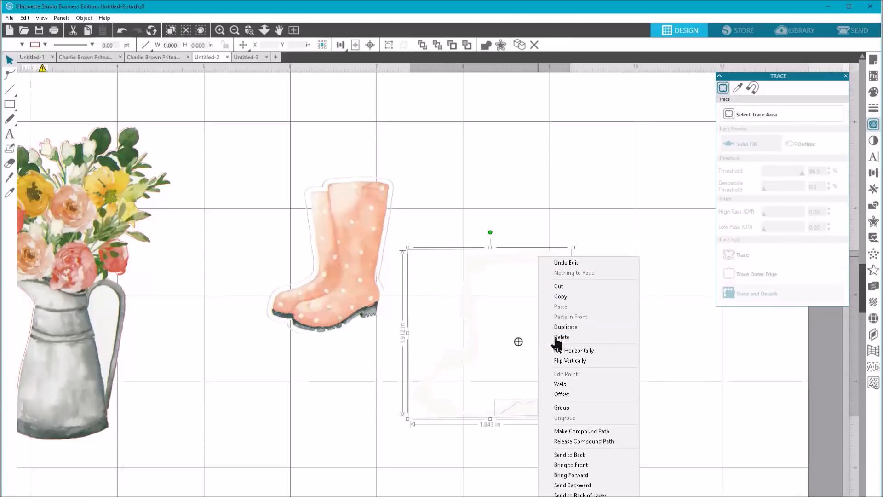
left_click(561, 337)
mouse_move(345, 310)
left_mouse_down()
mouse_move(507, 341)
mouse_move(562, 341)
left_mouse_up()
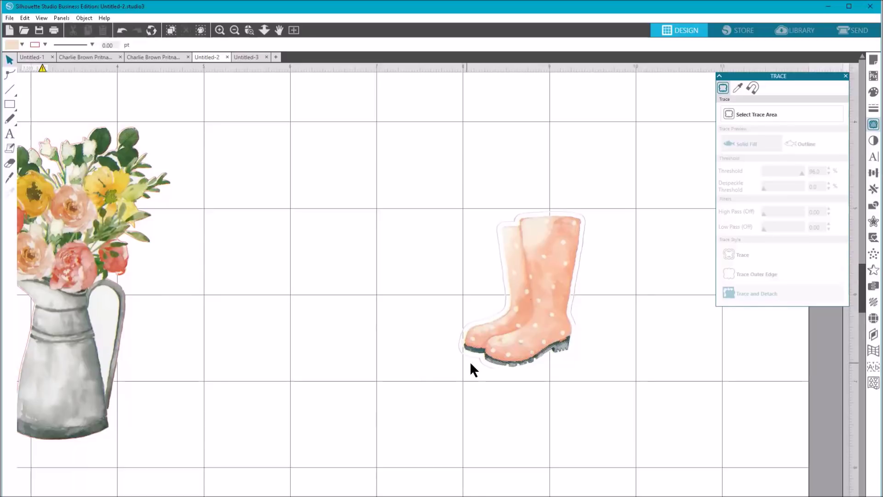
Try to trace the detached rain boots with a trace area around them and a 97% threshold
left_click(763, 113)
mouse_move(457, 204)
left_mouse_down()
mouse_move(574, 322)
mouse_move(578, 377)
mouse_move(605, 384)
left_mouse_up()
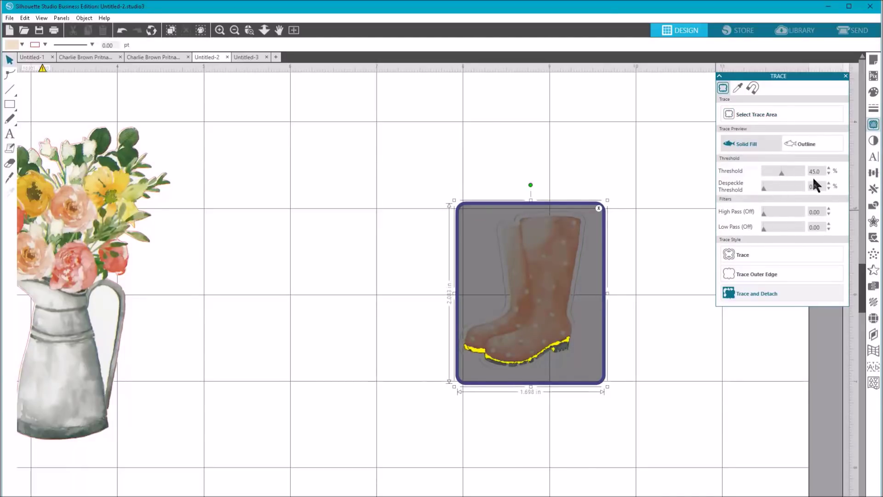
mouse_move(763, 212)
left_mouse_down()
mouse_move(802, 213)
mouse_move(743, 208)
mouse_move(791, 228)
mouse_move(734, 232)
left_mouse_up()
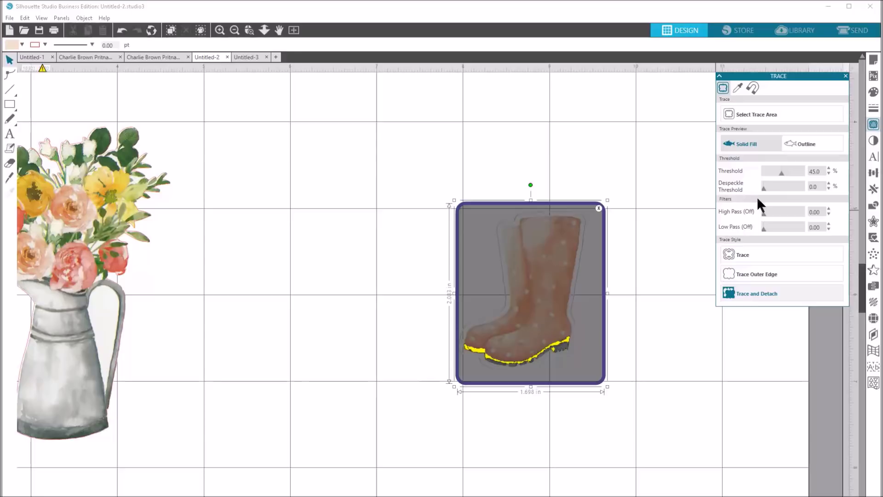
left_click_drag(793, 172, 797, 172)
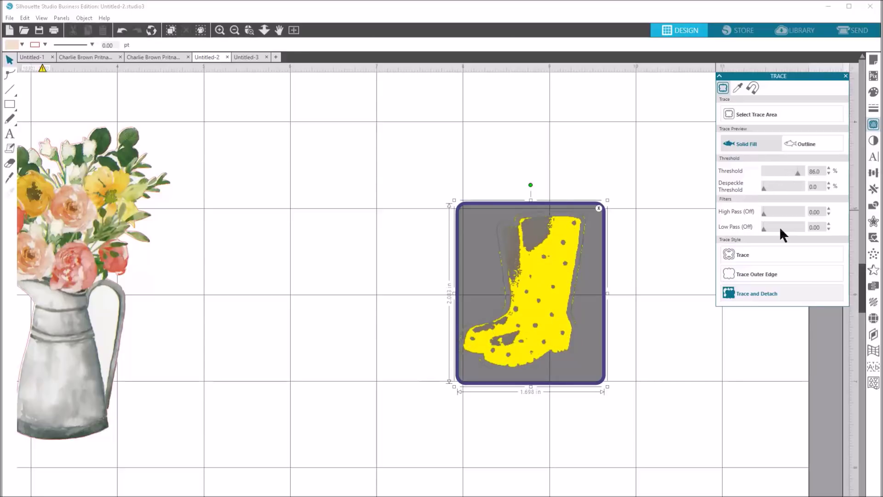
left_click(829, 168)
left_click(829, 167)
left_click(829, 168)
left_click(829, 168)
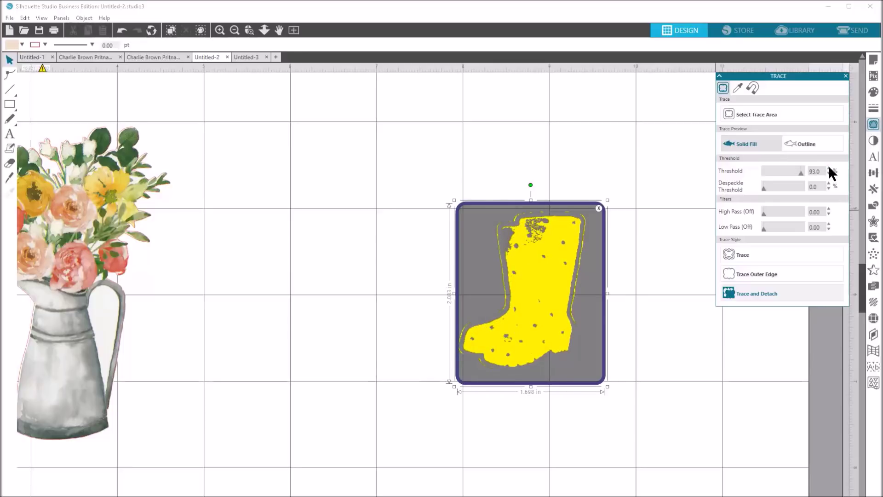
left_click(829, 168)
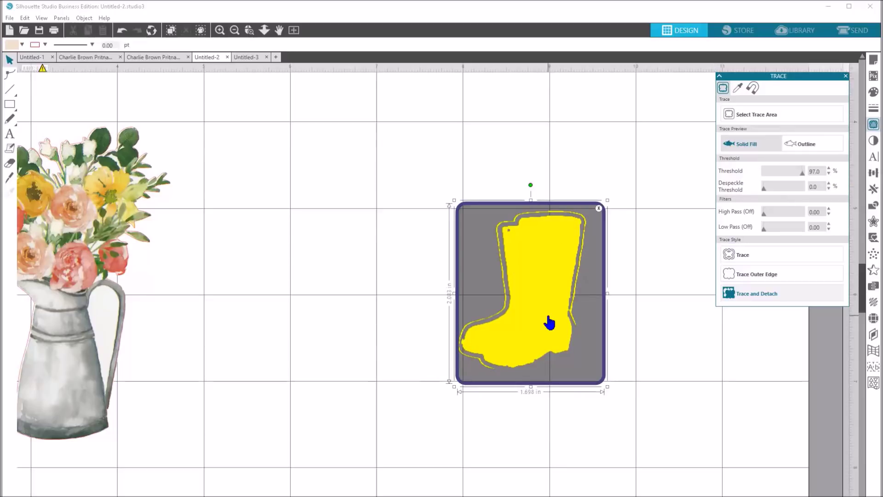
left_click(738, 253)
Move the boots off the traced double outline, delete those trace lines, and move the boots back to the open area
left_click_drag(536, 324, 292, 268)
left_click(562, 357)
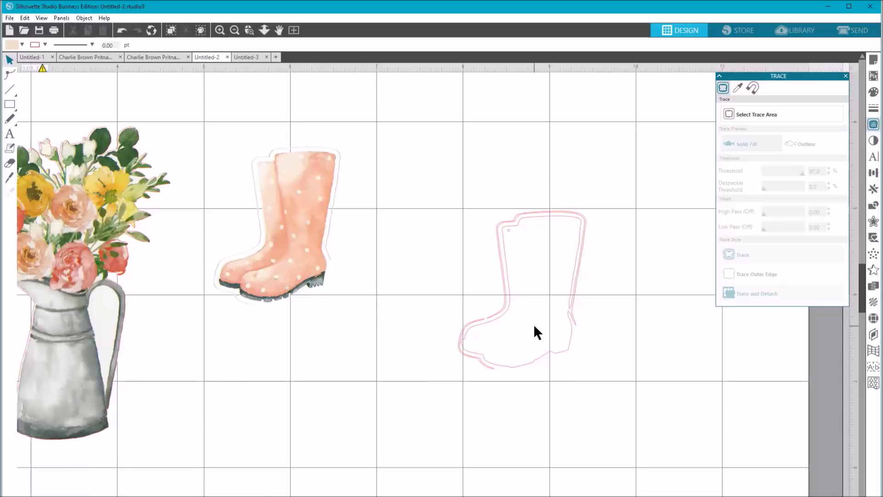
left_click_drag(488, 197, 635, 388)
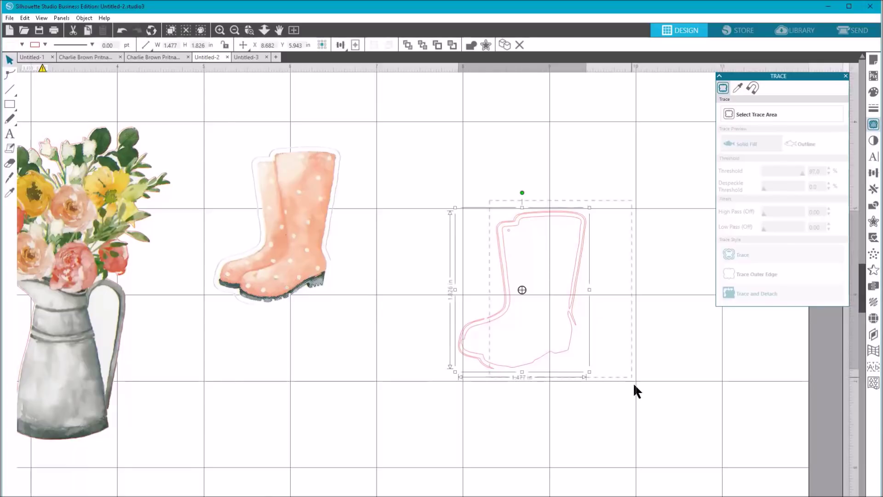
right_click(549, 356)
left_click(583, 185)
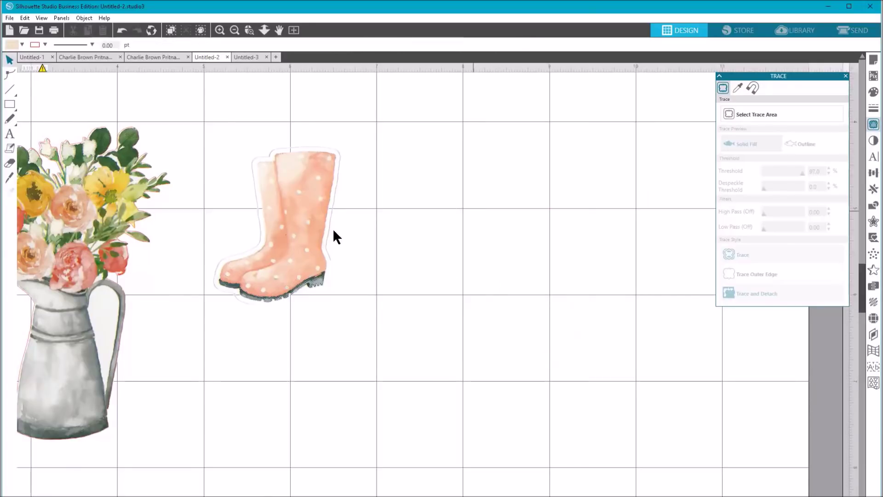
mouse_move(283, 276)
left_mouse_down()
mouse_move(440, 321)
mouse_move(555, 382)
left_mouse_up()
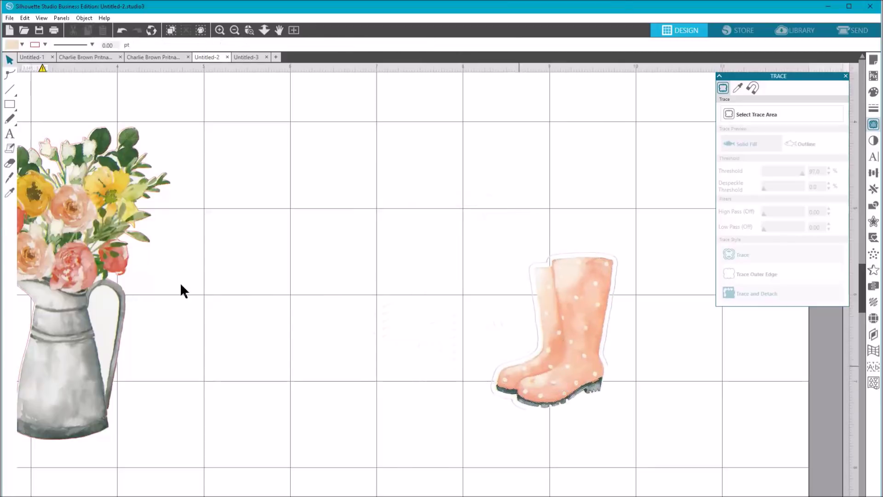
Erase the stray border line remaining around the rain boots with the Eraser tool
left_click(9, 163)
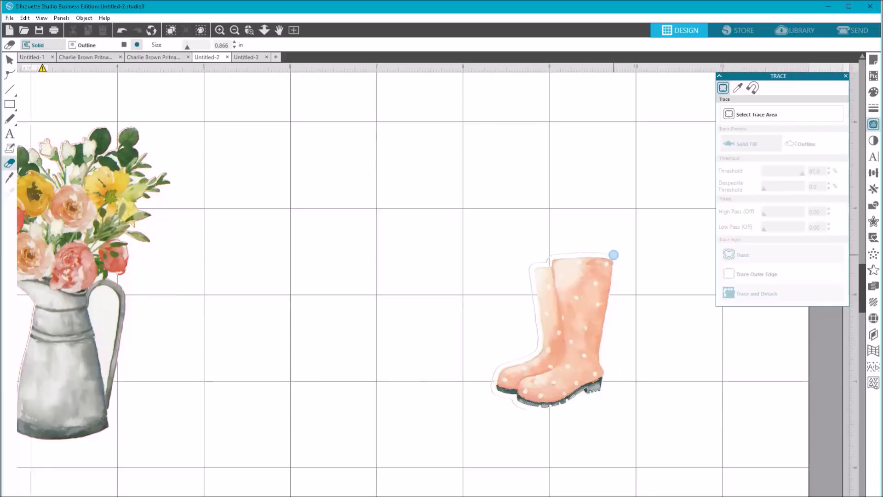
mouse_move(613, 255)
left_mouse_down()
mouse_move(538, 252)
mouse_move(543, 262)
mouse_move(521, 263)
mouse_move(537, 349)
left_mouse_up()
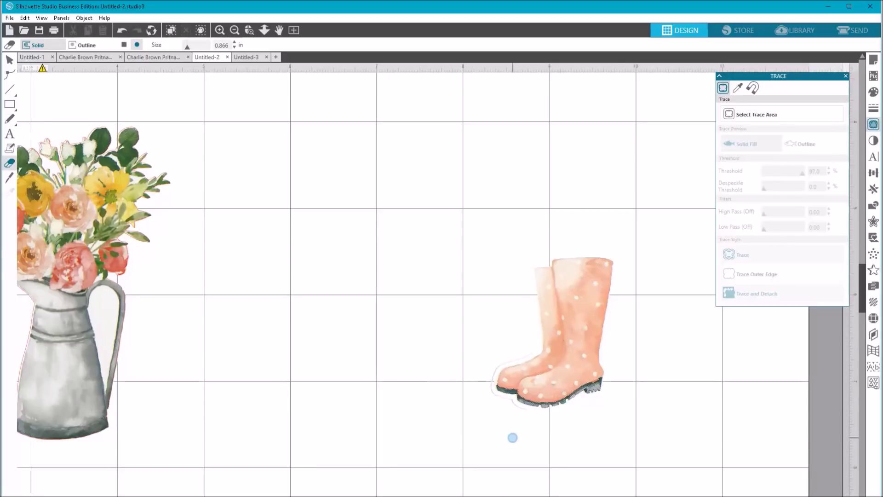
mouse_move(523, 418)
left_mouse_down()
mouse_move(503, 402)
mouse_move(515, 407)
mouse_move(492, 390)
mouse_move(491, 373)
mouse_move(534, 347)
left_mouse_up()
Trace the outer edge of the cleaned rain boots using a 100% threshold
left_click(759, 114)
mouse_move(474, 232)
left_mouse_down()
mouse_move(616, 379)
mouse_move(672, 454)
left_mouse_up()
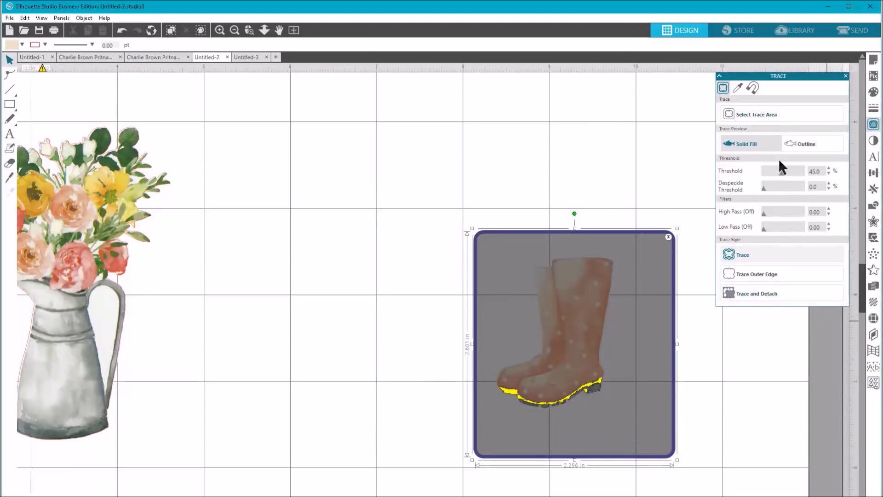
left_click_drag(794, 173, 802, 173)
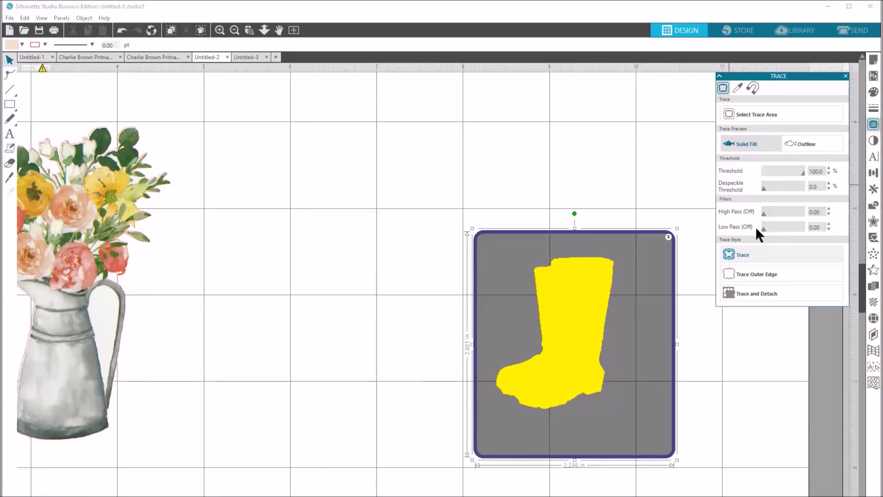
left_click(746, 273)
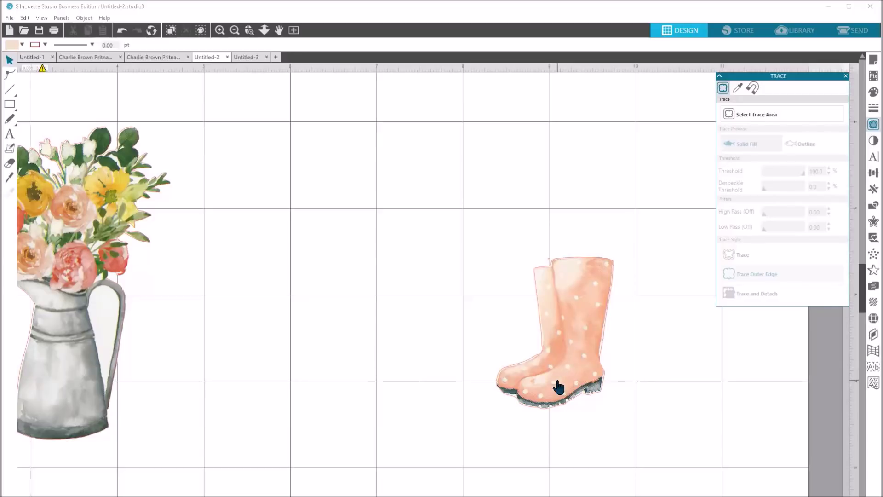
Group the rain boots image with its traced outline
left_click_drag(498, 213, 655, 467)
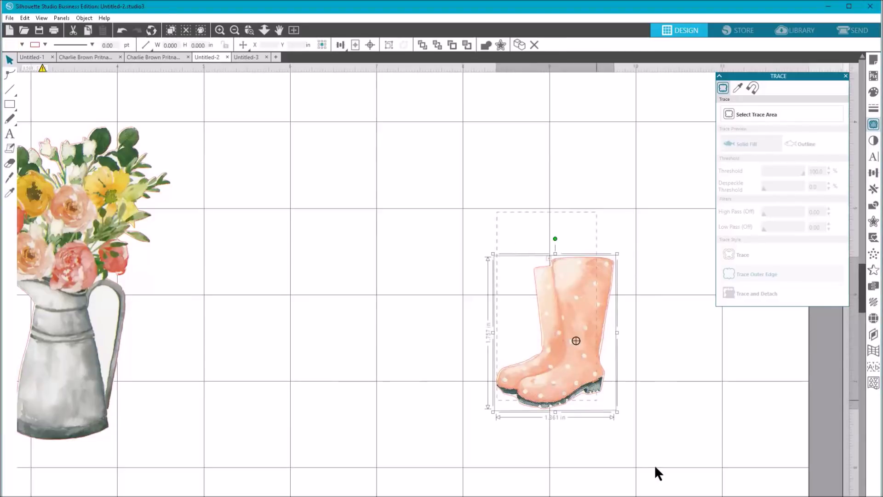
left_click(626, 430)
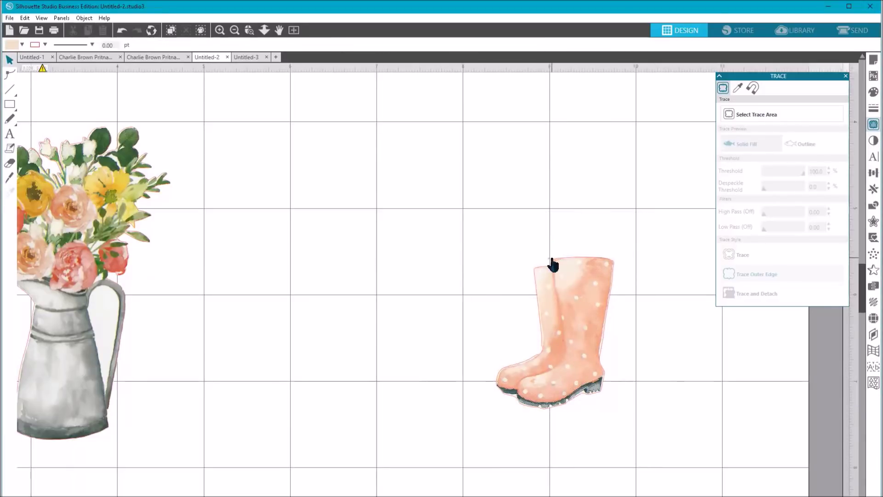
left_click(9, 163)
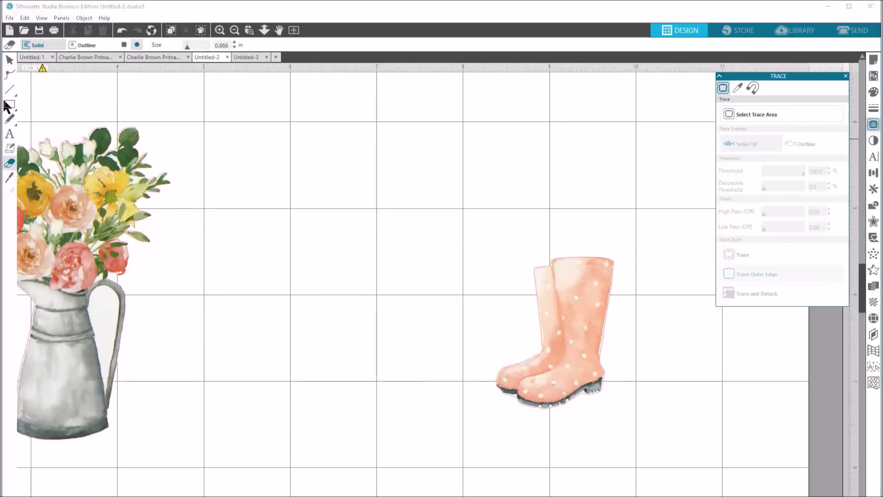
left_click(9, 60)
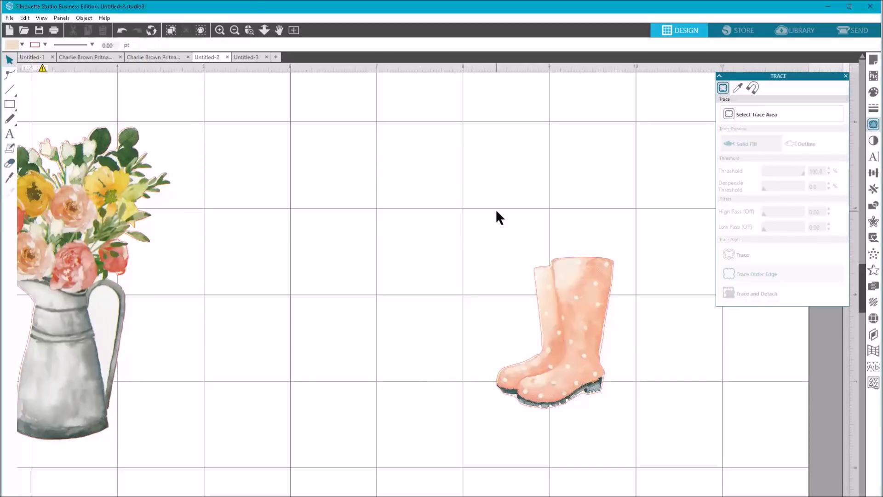
left_click(525, 261)
right_click(565, 394)
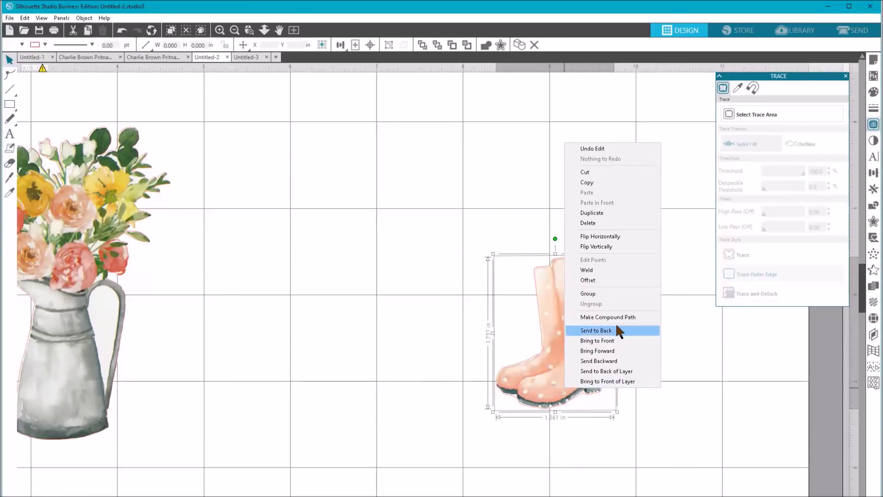
left_click(587, 294)
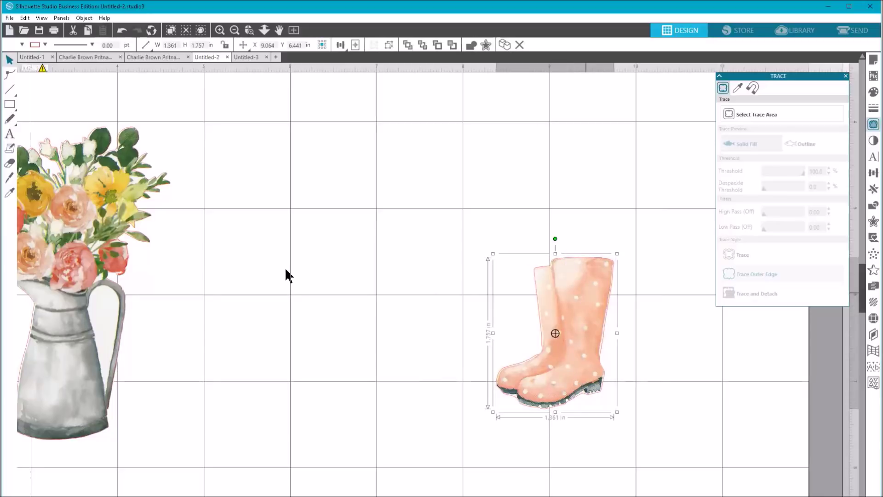
Group the flower pitcher with its traced outline and move it closer to the rain boots
left_click(191, 124)
left_click(88, 387)
scroll(106, 389, "left", 2)
right_click(107, 389)
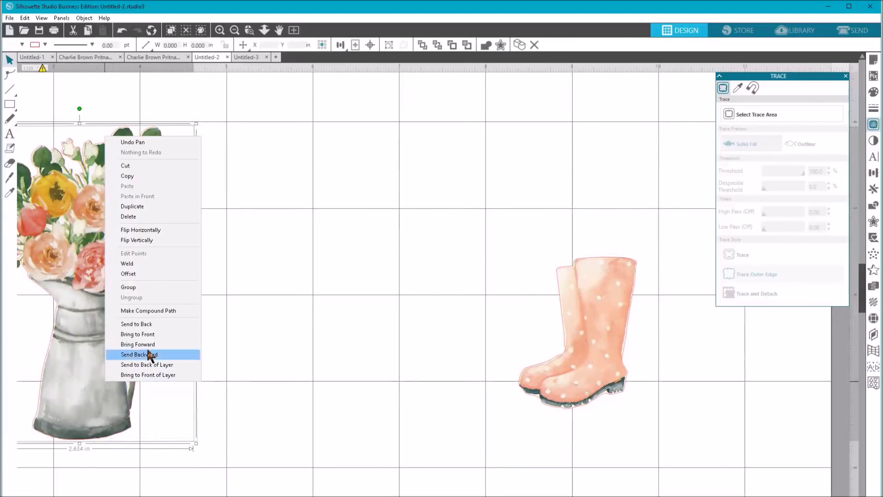
left_click(135, 287)
left_click_drag(102, 268, 293, 284)
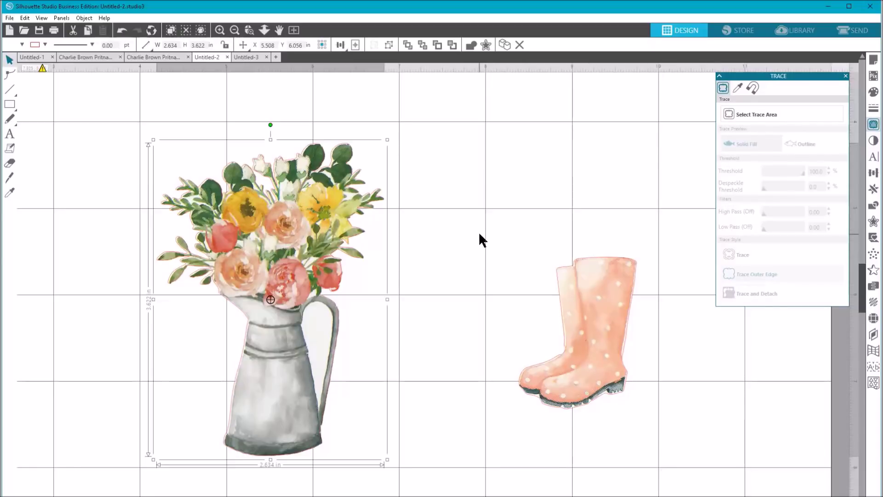
Fit the whole mat in view and place the rain boots in front of the pitcher's lower left side
left_click(752, 115)
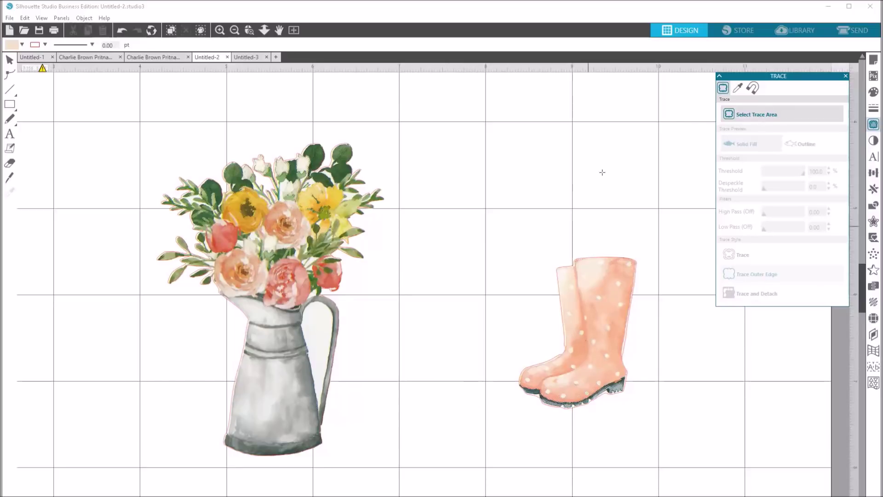
left_click(293, 30)
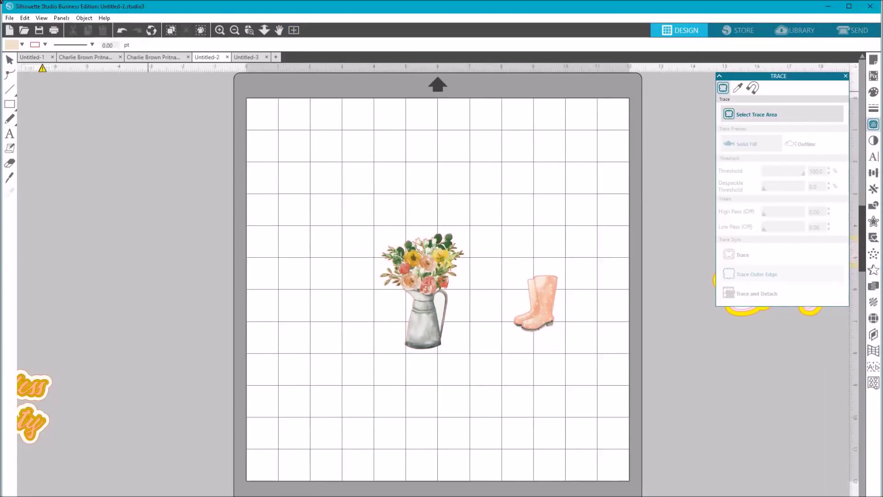
left_click(9, 60)
left_click_drag(540, 314, 390, 325)
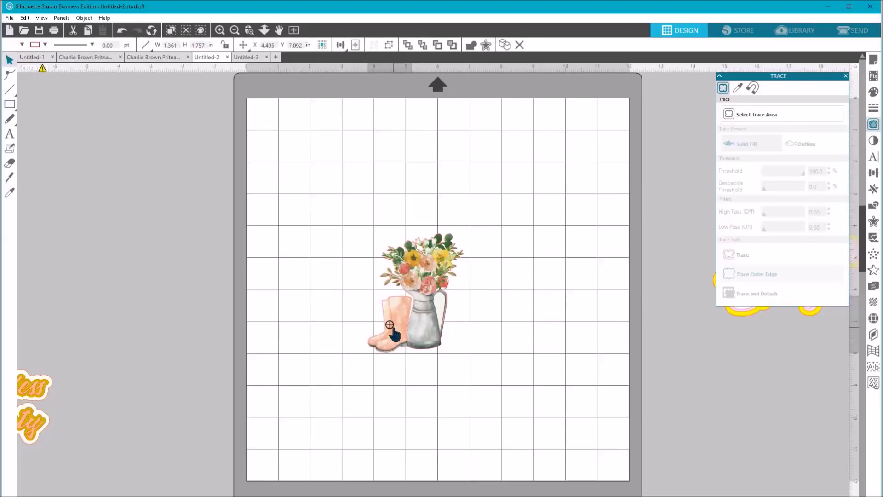
Close the trace settings and bring the Hello Spring lettering with its pink and yellow backing layers onto the mat, stacked in alignment
left_click(724, 316)
mouse_move(739, 321)
left_mouse_down()
mouse_move(578, 278)
mouse_move(317, 321)
left_mouse_up()
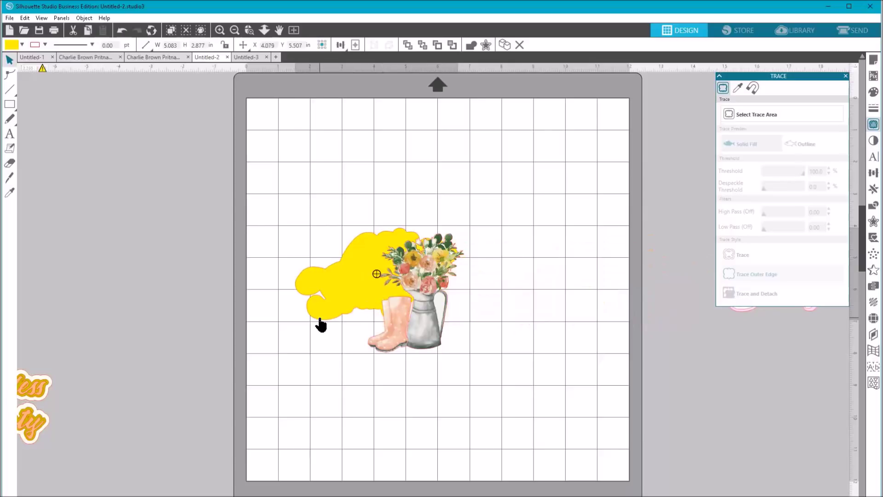
left_click(844, 82)
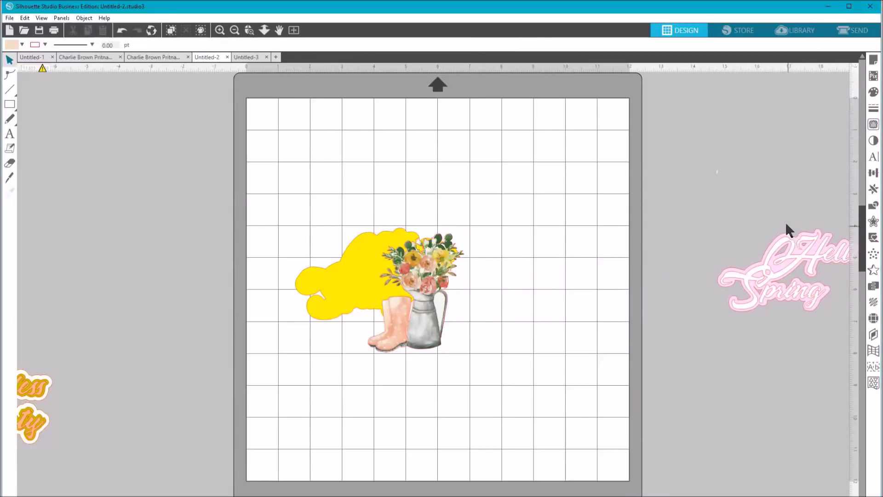
left_click(799, 276)
left_click_drag(793, 270, 352, 186)
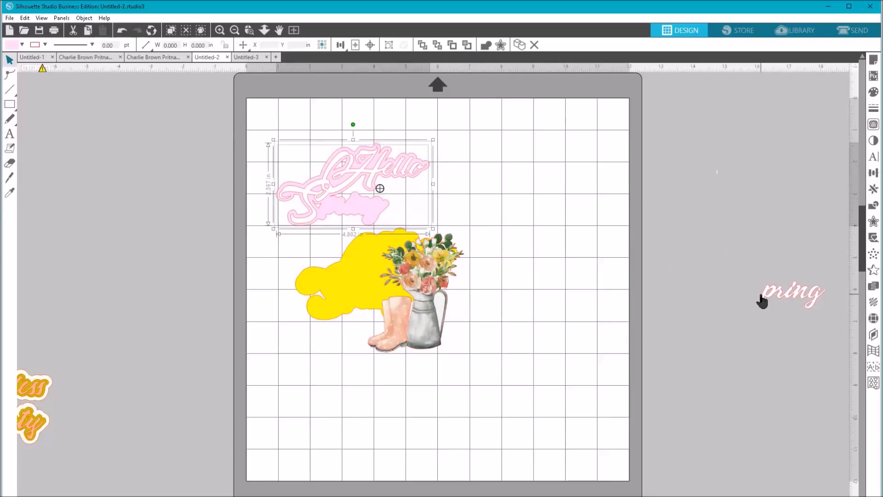
left_click_drag(764, 299, 329, 214)
left_click(331, 244)
left_click_drag(335, 303, 311, 214)
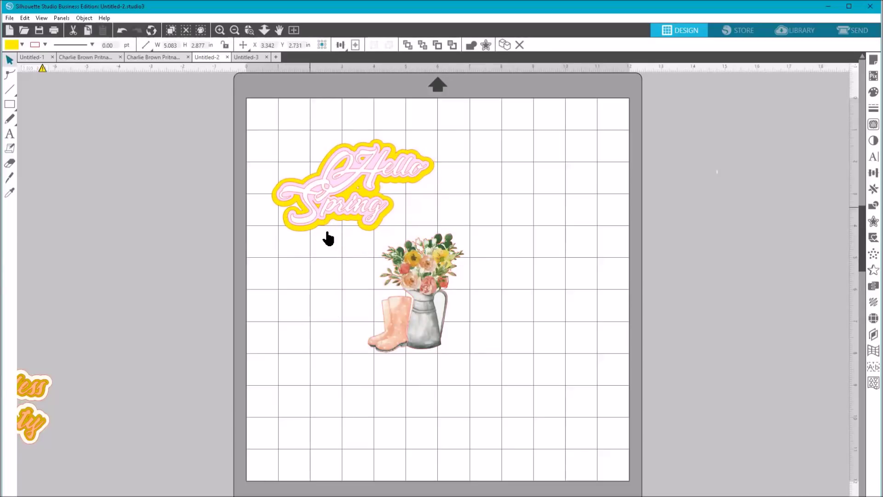
Place the pitcher and boots over the right end of the Hello Spring title and move the yellow and pink backing layers off the mat
left_click(461, 338)
left_click_drag(399, 336, 410, 233)
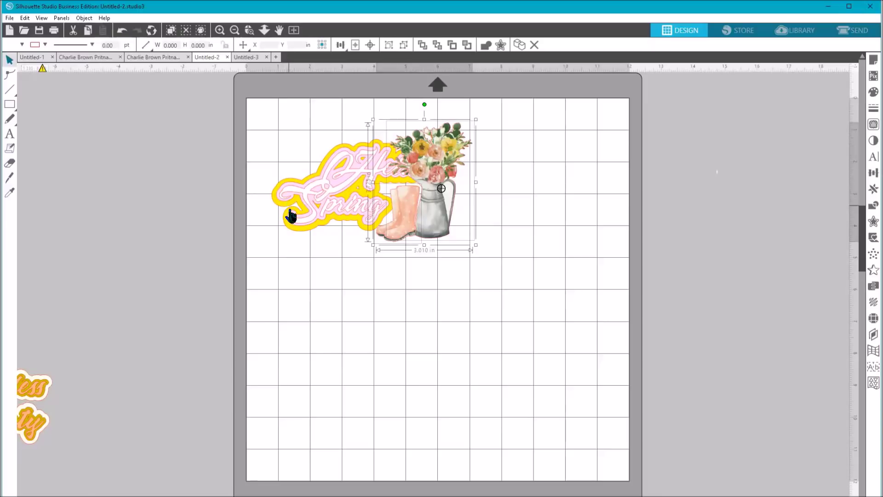
left_click_drag(286, 210, 28, 192)
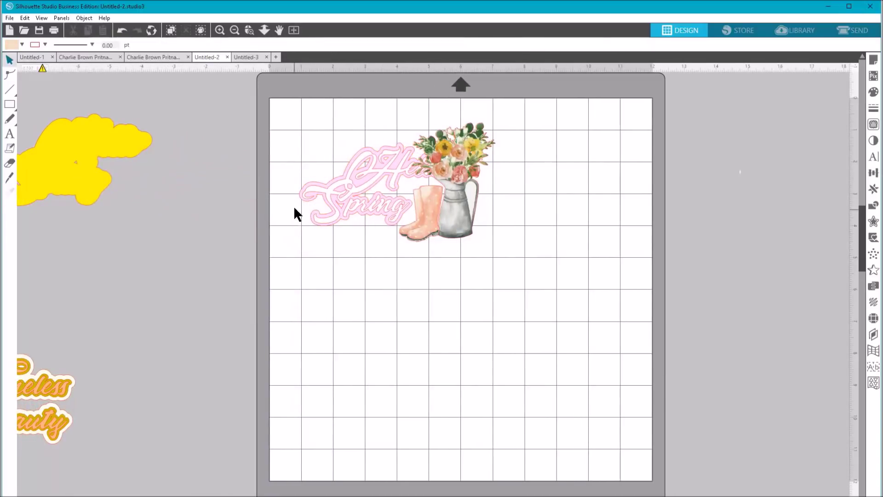
left_click_drag(302, 201, 51, 206)
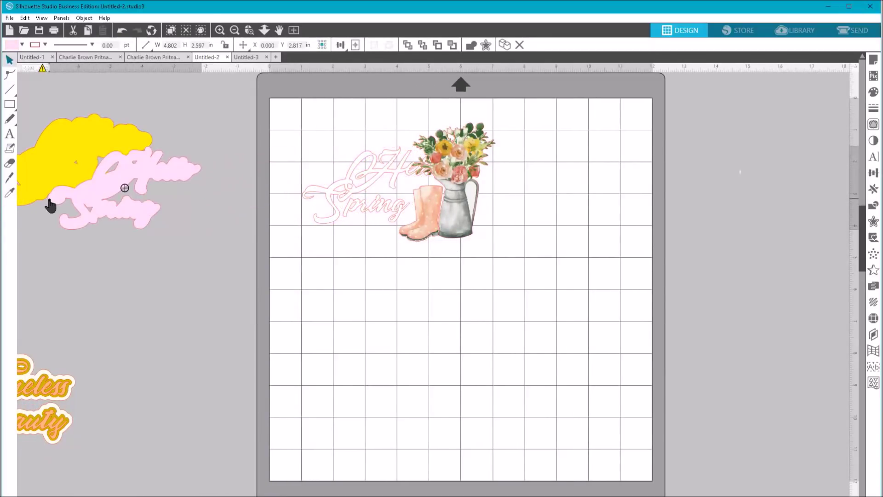
Try to enlarge the whole Hello Spring lettering together from its upper left corner
left_click_drag(327, 146, 393, 233)
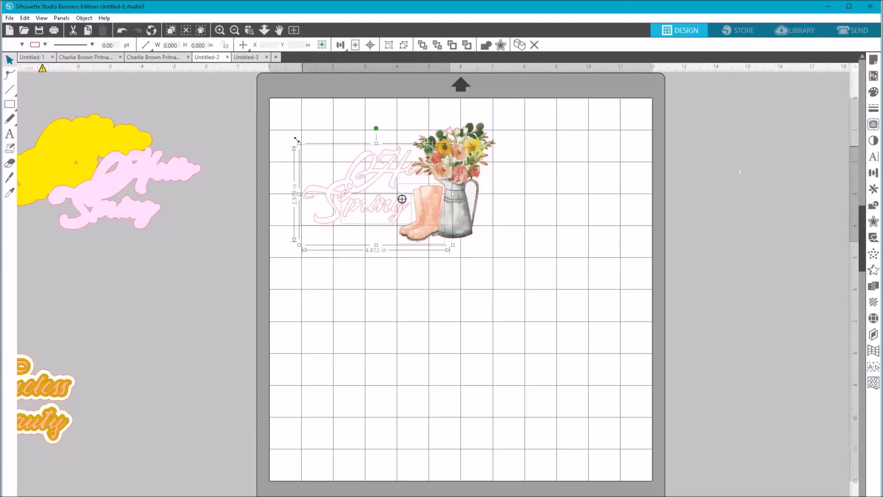
left_click_drag(298, 143, 276, 121)
key("ctrl+z")
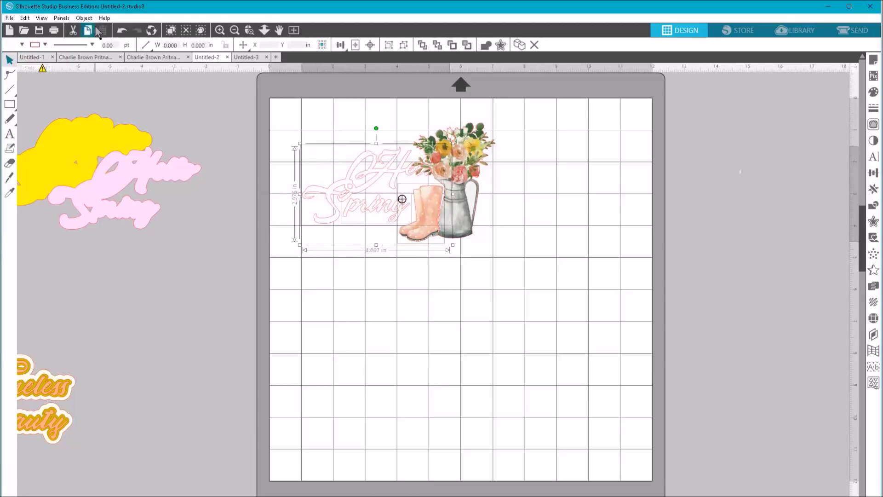
left_click(122, 32)
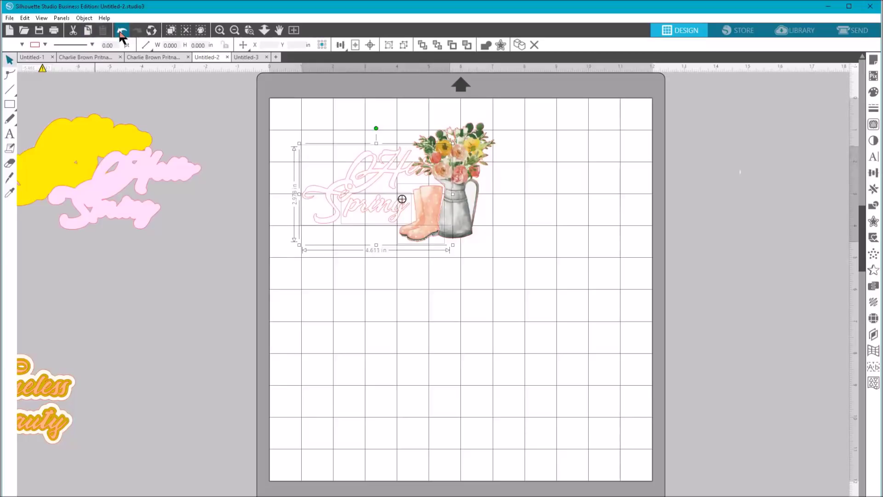
left_click(336, 306)
Enlarge the Hello piece with the large S to about 5.43 in wide and the pring piece to about 2.88 in wide
left_click(385, 178)
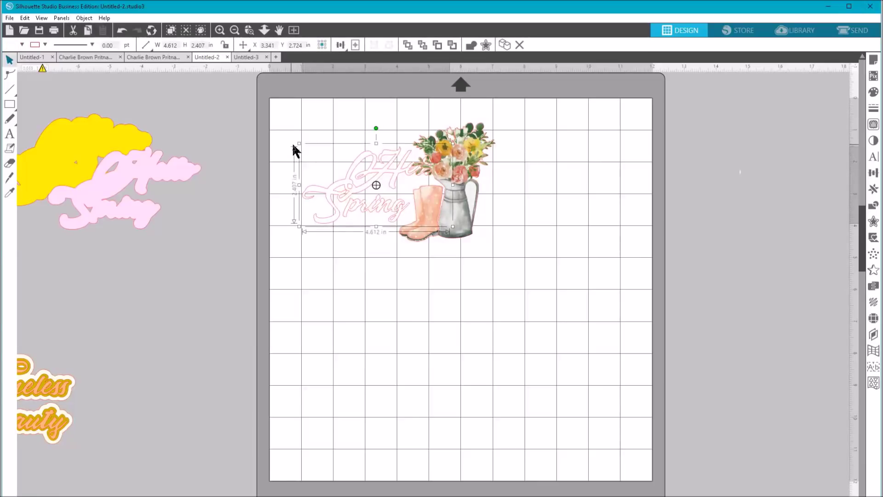
left_click_drag(298, 143, 274, 129)
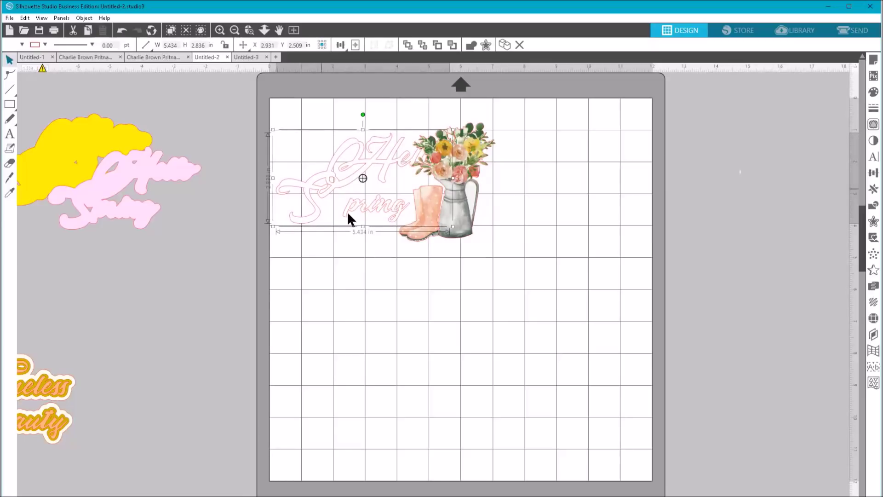
left_click_drag(368, 209, 361, 205)
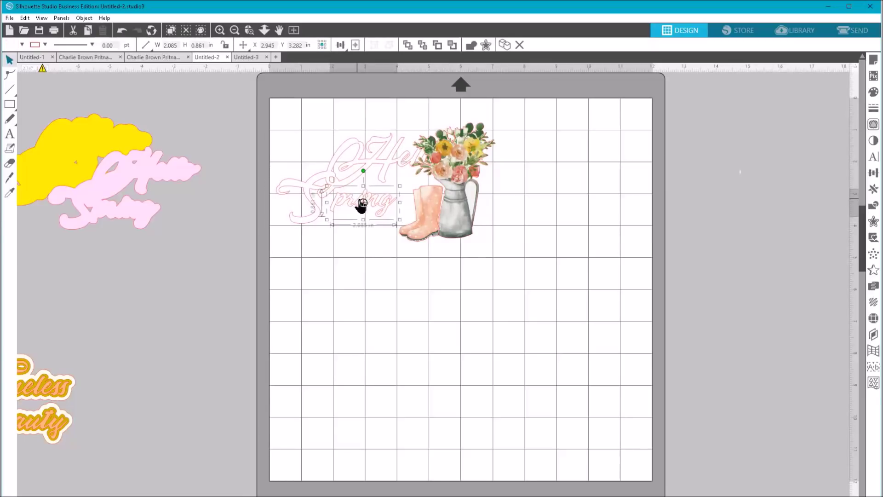
left_click_drag(400, 220, 381, 217)
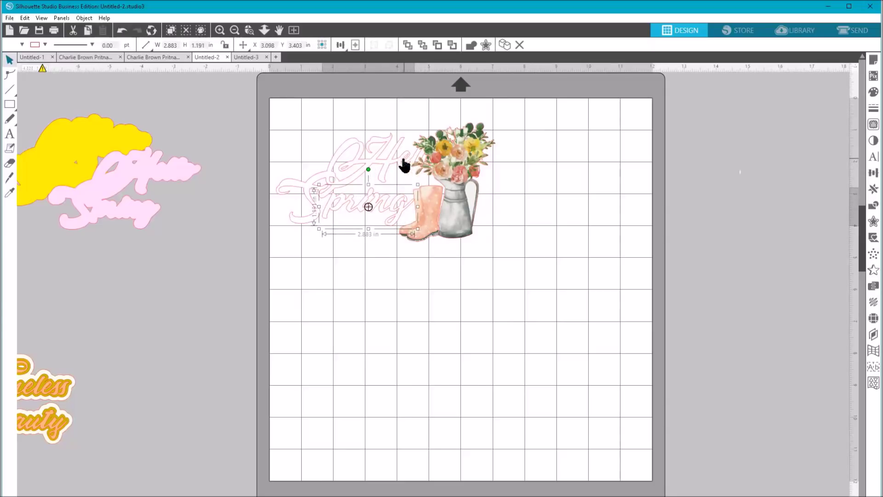
Separate the lettering from the decorations by moving both lettering pieces down and left and the flower pitcher to the right
left_click(398, 167)
left_click_drag(398, 167, 373, 225)
left_click(386, 221)
left_click_drag(435, 232, 474, 238)
left_click_drag(363, 182, 361, 183)
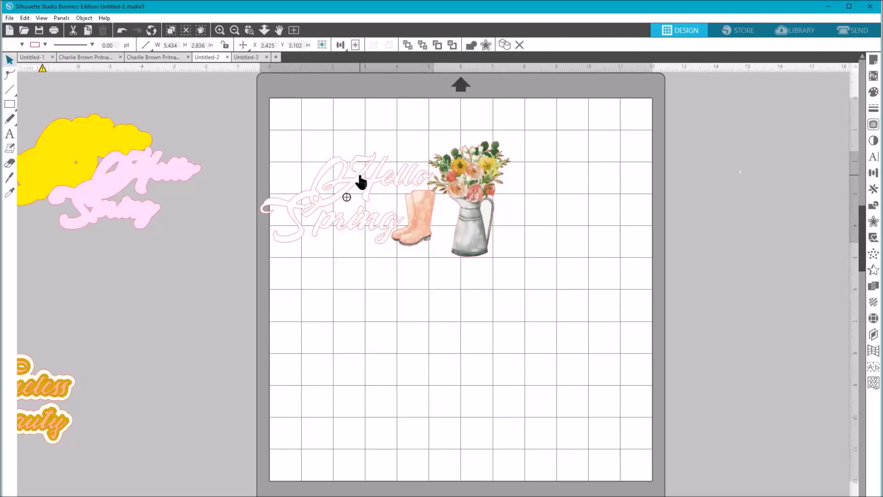
left_click(367, 230)
left_click(363, 227)
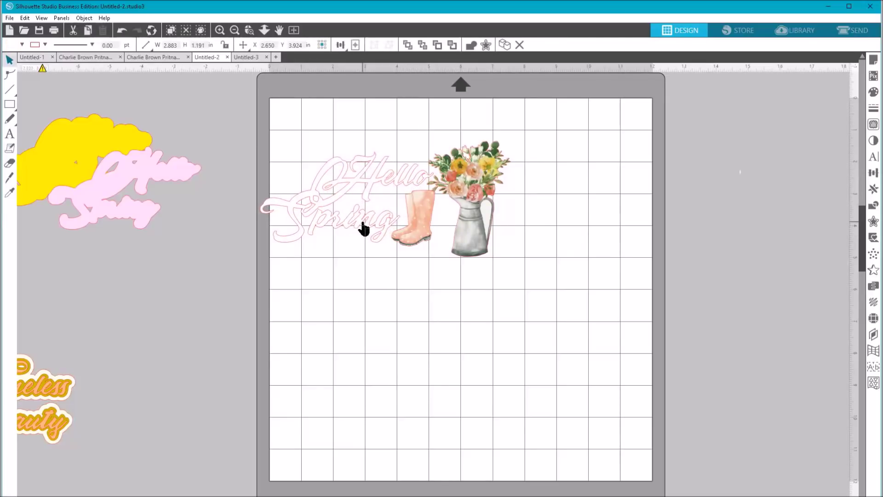
Place the boots against the pitcher's lower left side and slide both lettering pieces right until Hello overlaps the flowers
left_click_drag(413, 239, 435, 249)
left_click(80, 335)
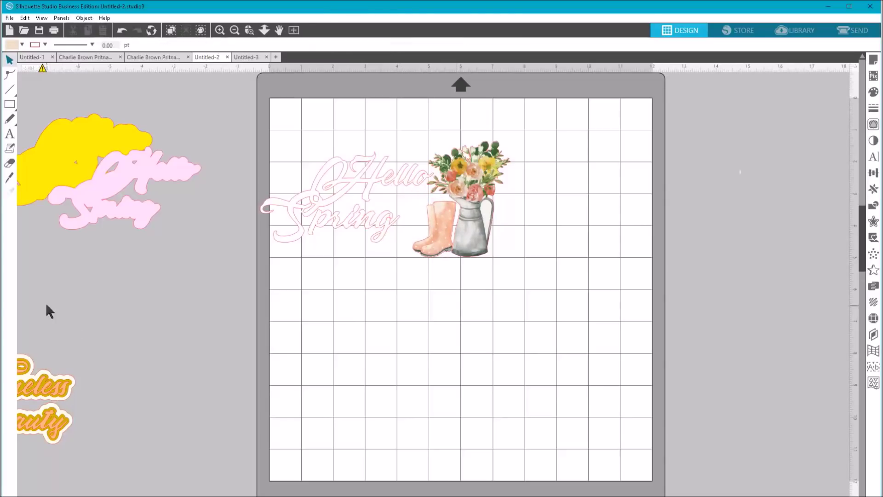
left_click_drag(355, 192, 373, 196)
left_click_drag(374, 225, 398, 224)
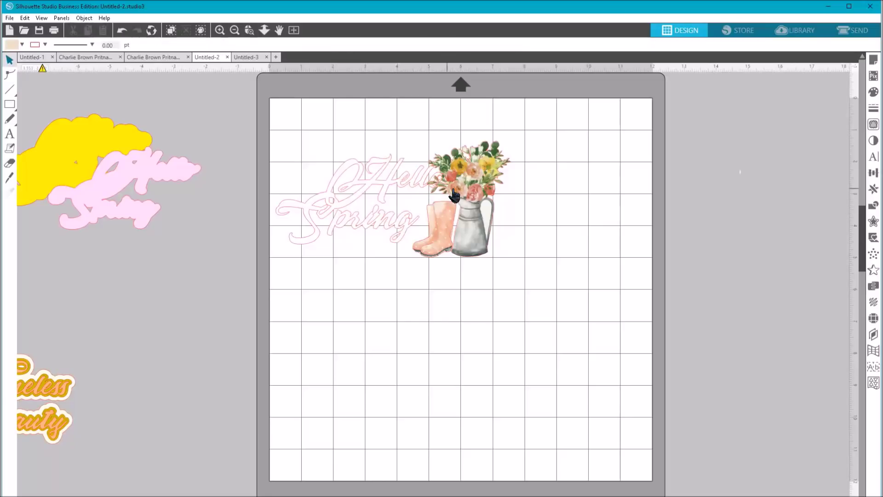
Create a 0.080 in offset with rounded corners around both Hello Spring lettering pieces
left_click(352, 153)
left_click(350, 219)
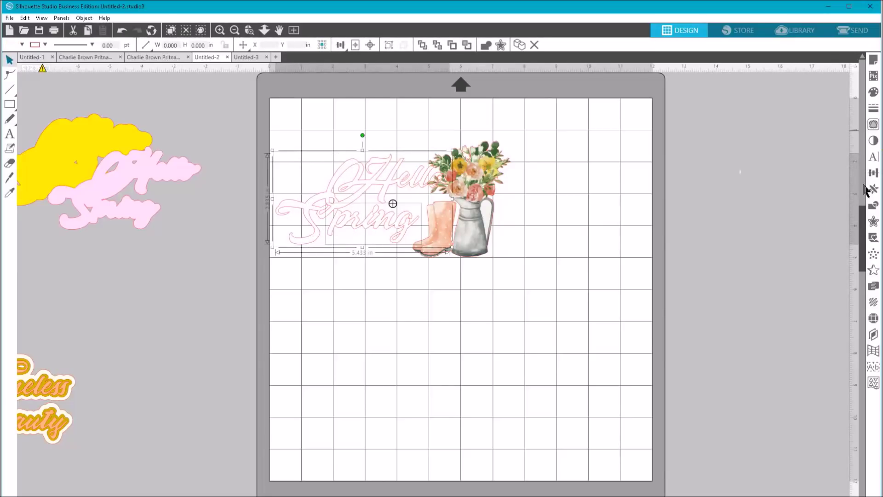
left_click(873, 222)
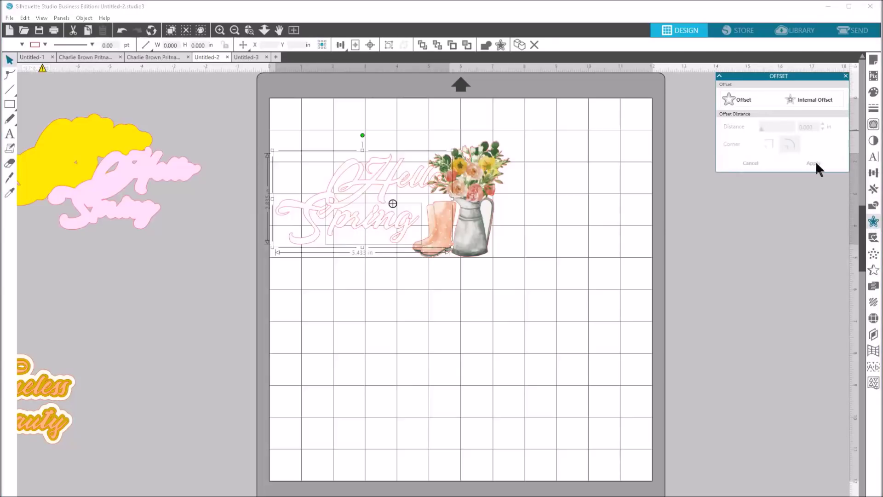
left_click(752, 97)
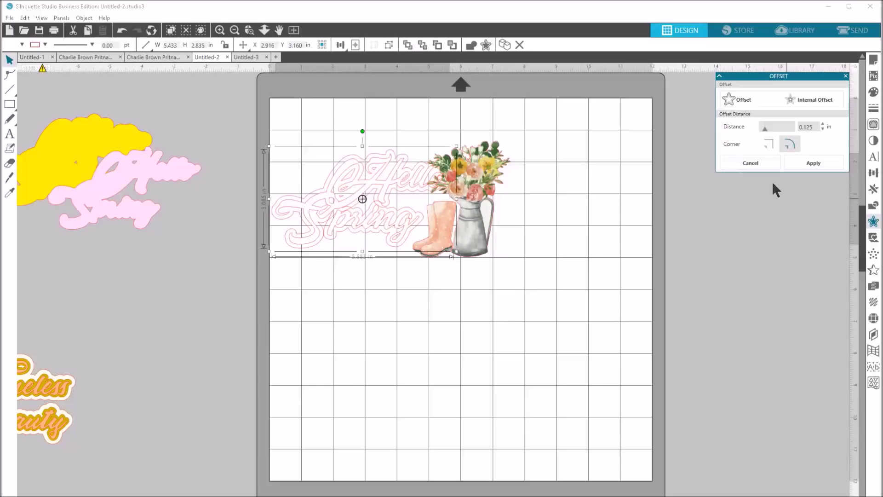
left_click(823, 129)
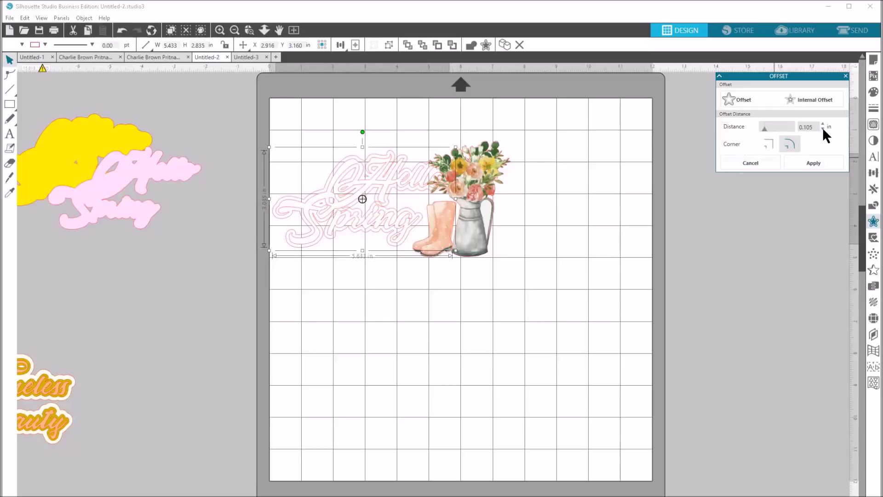
left_click(822, 127)
left_click(823, 128)
left_click(822, 127)
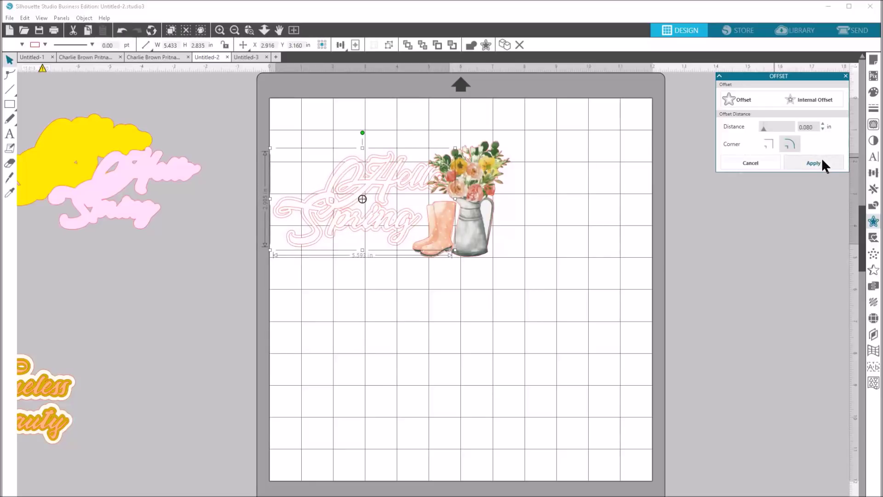
left_click(822, 162)
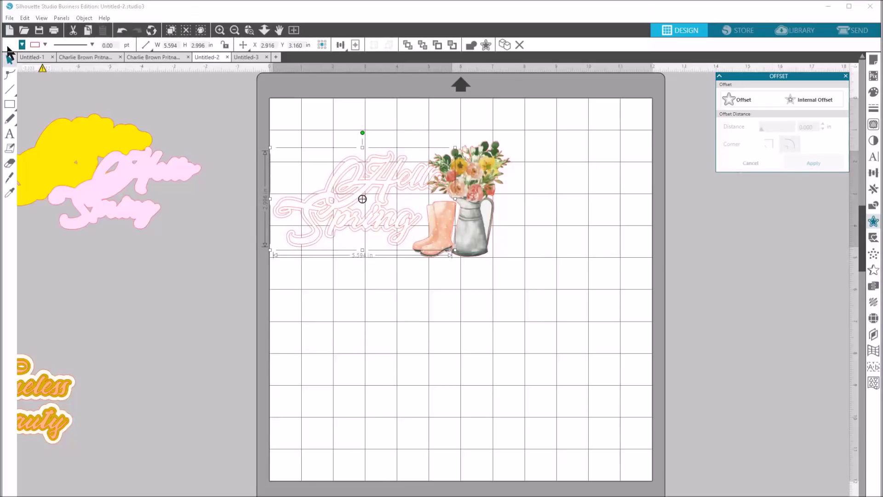
Fill the lettering's offset with pale pink and bring the lettering and offset in front of the pitcher, nudged slightly down
left_click(21, 45)
left_click(128, 110)
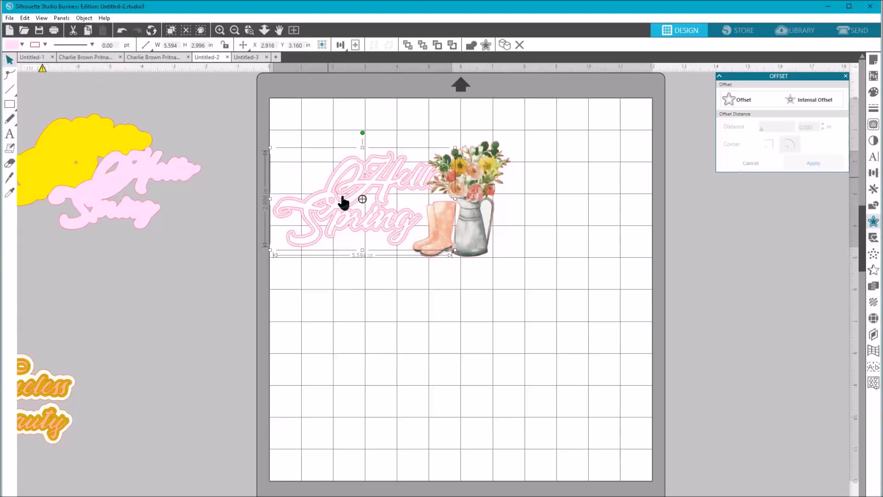
left_click(321, 175)
left_click(328, 186)
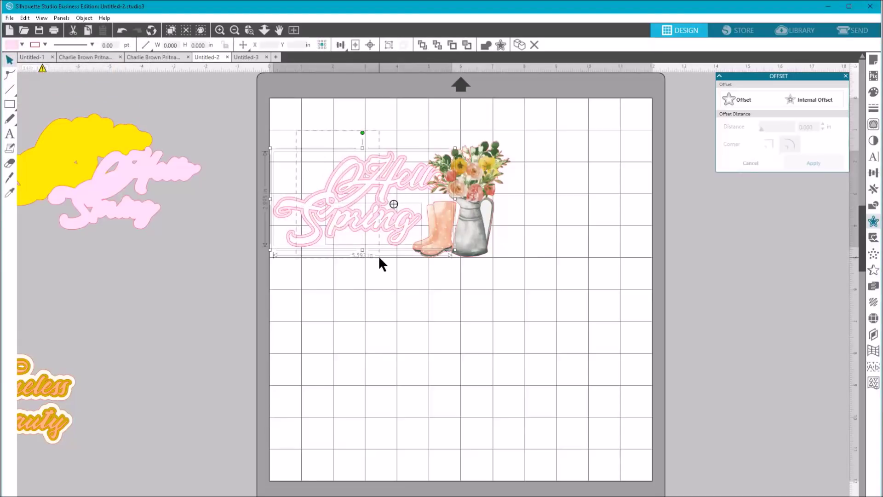
right_click(363, 226)
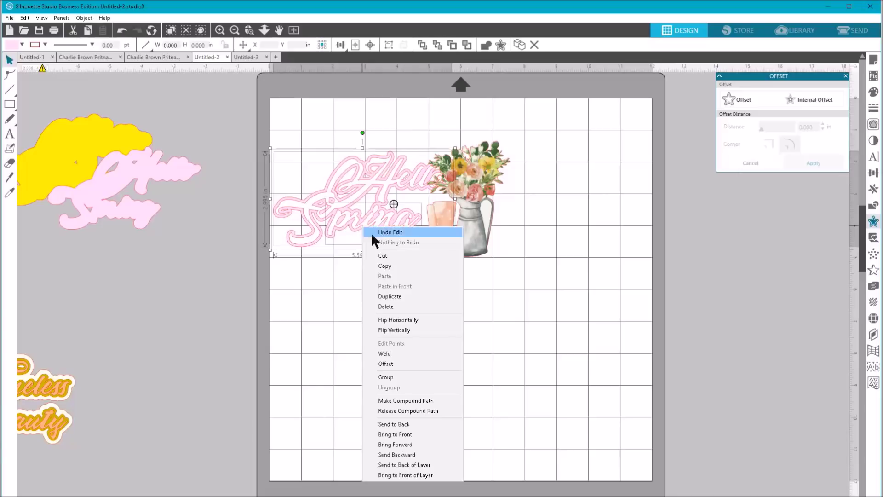
left_click(397, 435)
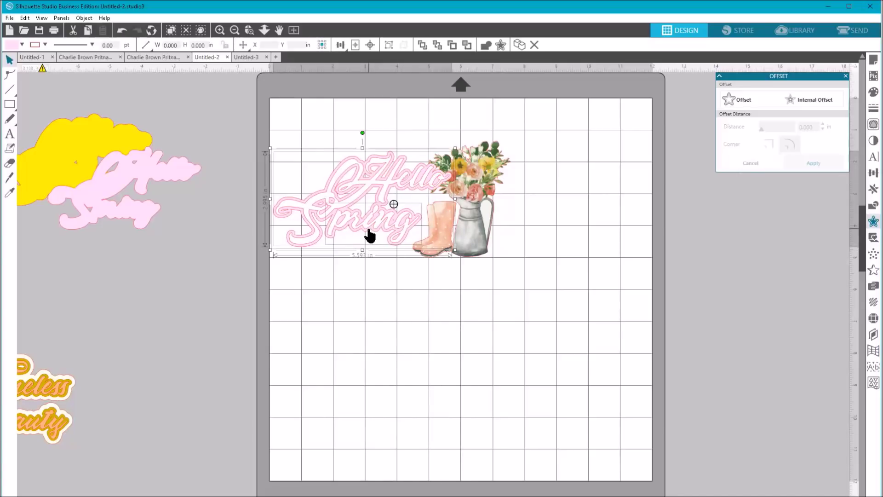
left_click_drag(352, 230, 355, 235)
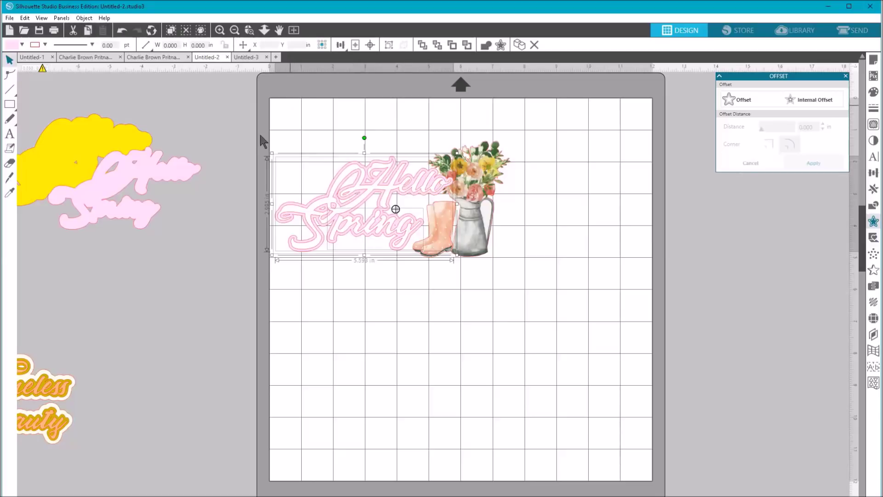
Create a 0.145 in rounded offset around the whole title, boots and pitcher design and fill it with yellow
left_click_drag(271, 120, 546, 298)
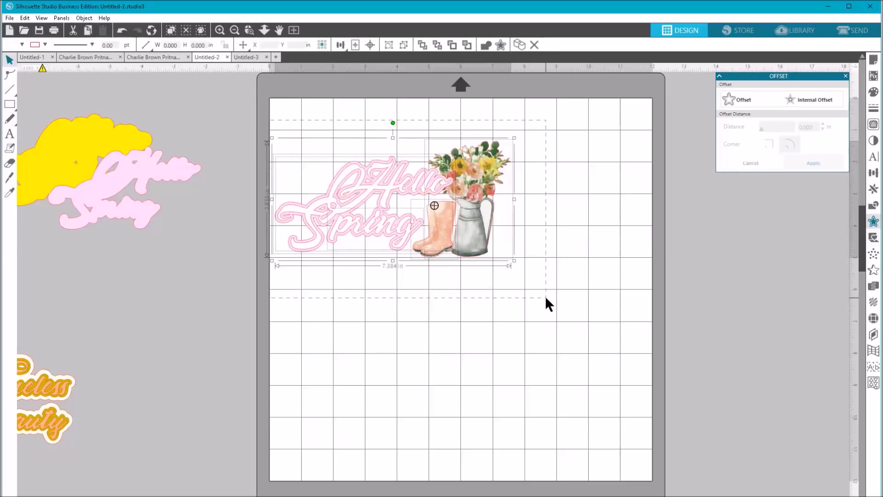
left_click(742, 98)
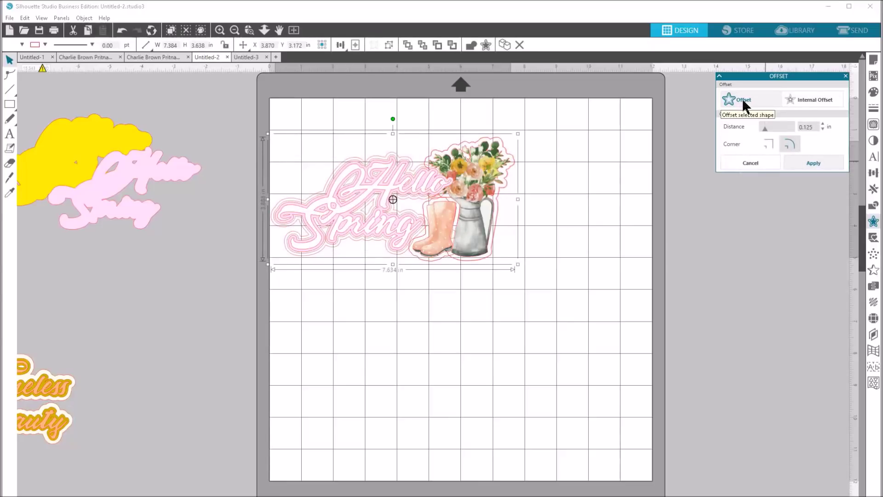
left_click(822, 124)
left_click(822, 124)
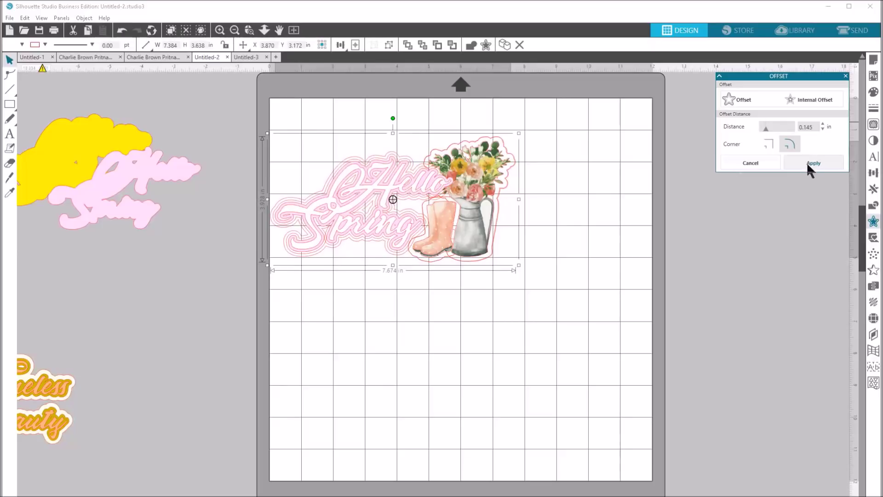
left_click(808, 165)
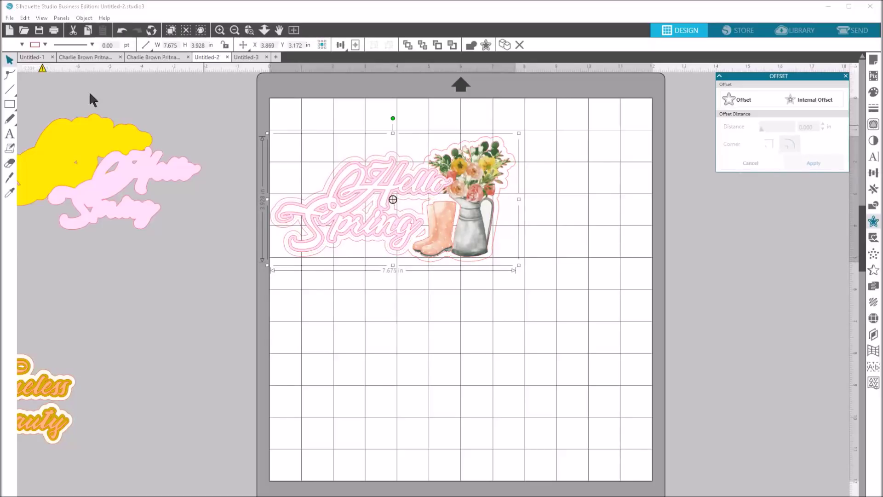
left_click(11, 48)
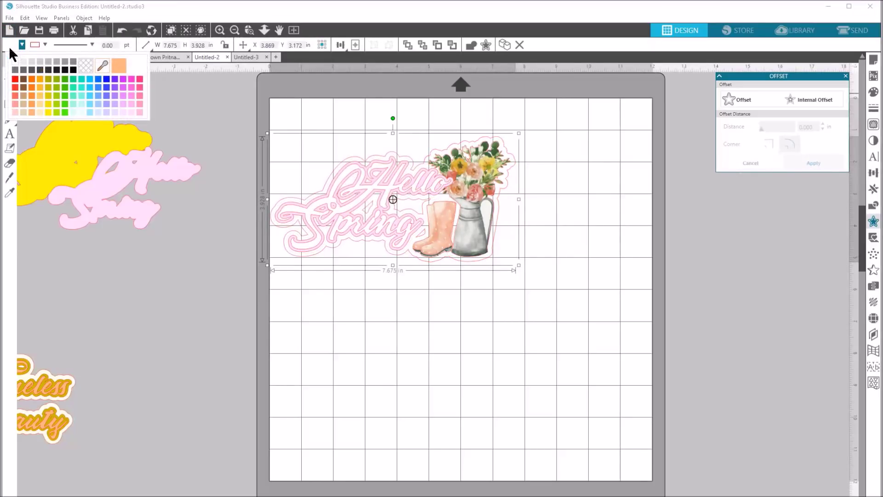
left_click(46, 111)
left_click(200, 198)
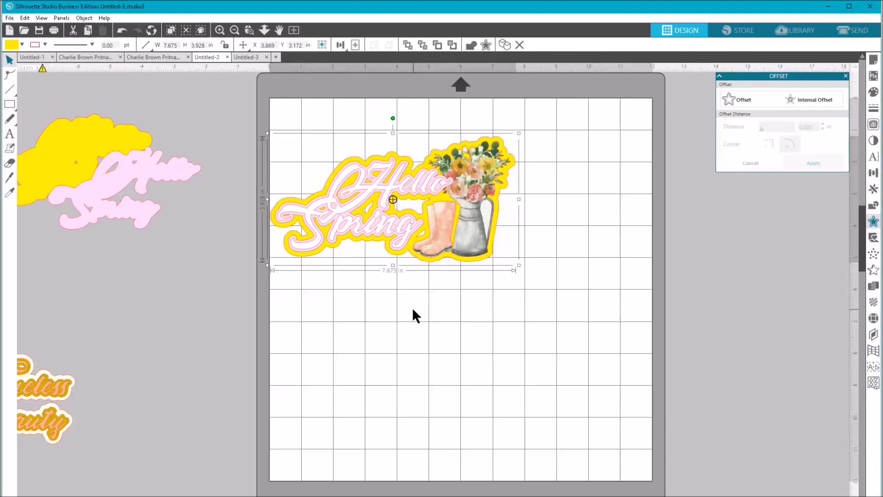
Delete the old pink and yellow backing layers lying beside the mat
left_click_drag(49, 78, 148, 268)
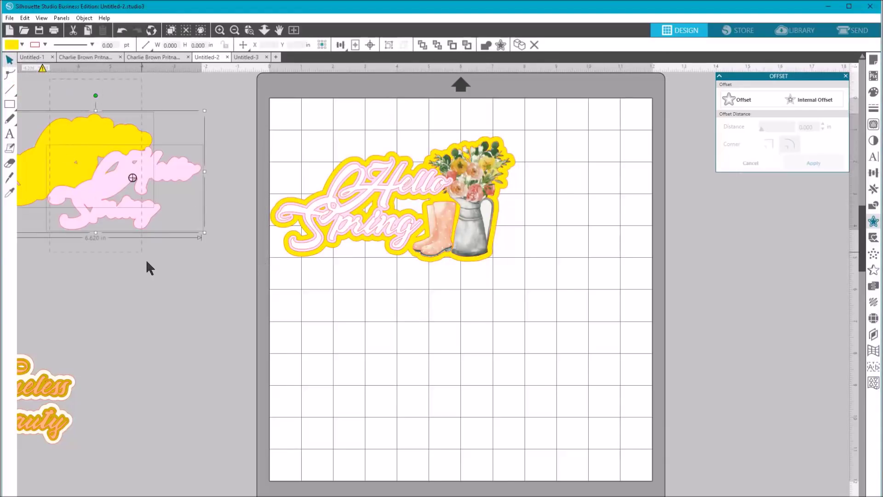
right_click(100, 211)
left_click(113, 288)
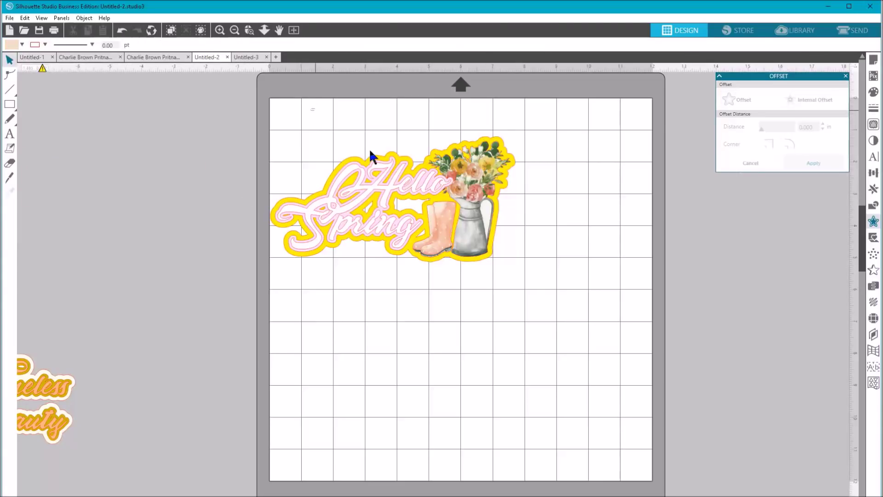
Move the complete Hello Spring design toward the middle of the mat and change its outer backing's fill to white
left_click(501, 260)
left_click_drag(481, 264, 545, 264)
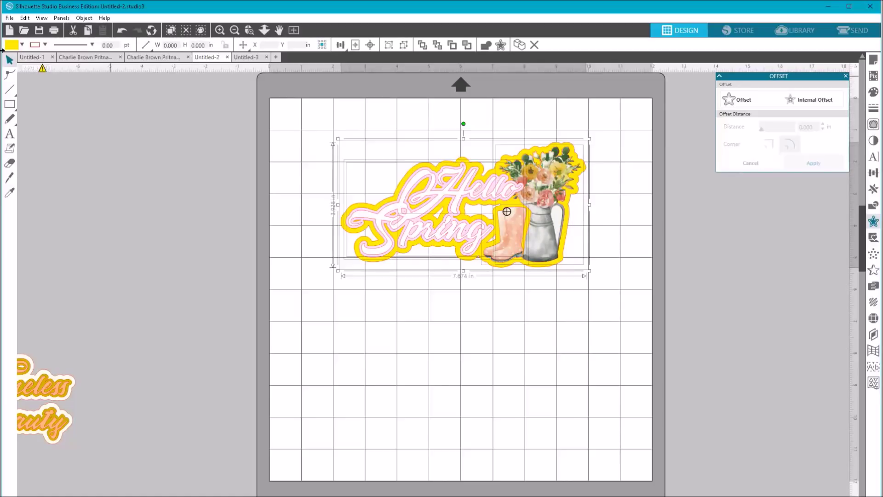
left_click(306, 93)
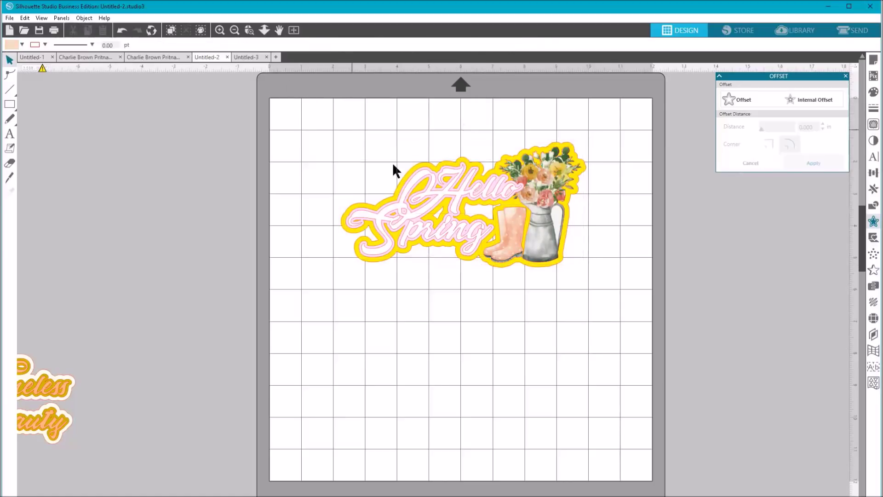
left_click(418, 162)
left_click(12, 45)
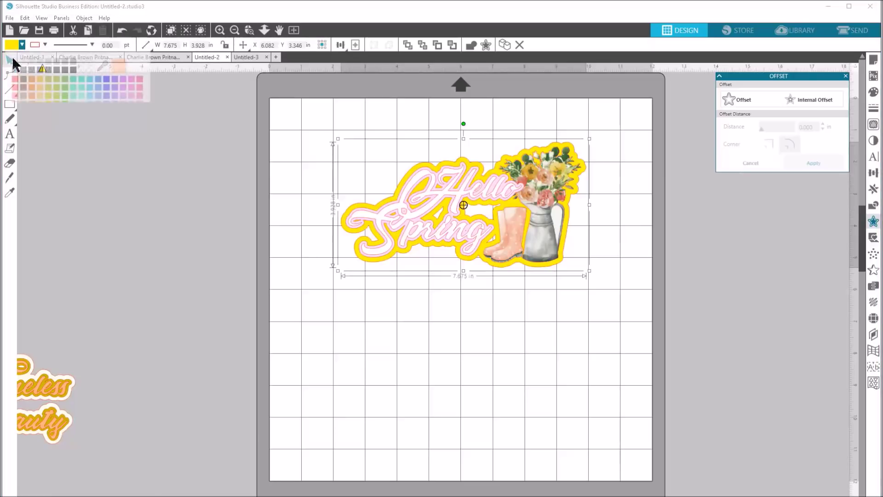
left_click(270, 171)
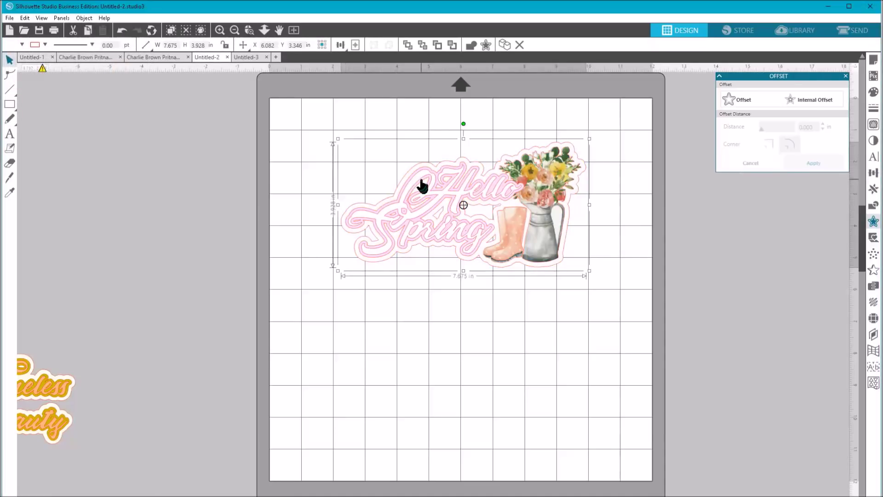
Move the Hello and Spring lettering below the design onto the empty mat and fill it with yellow
left_click(420, 184)
left_click_drag(422, 190, 425, 337)
left_click_drag(422, 237, 452, 398)
left_click(428, 368)
left_click_drag(303, 309, 582, 443)
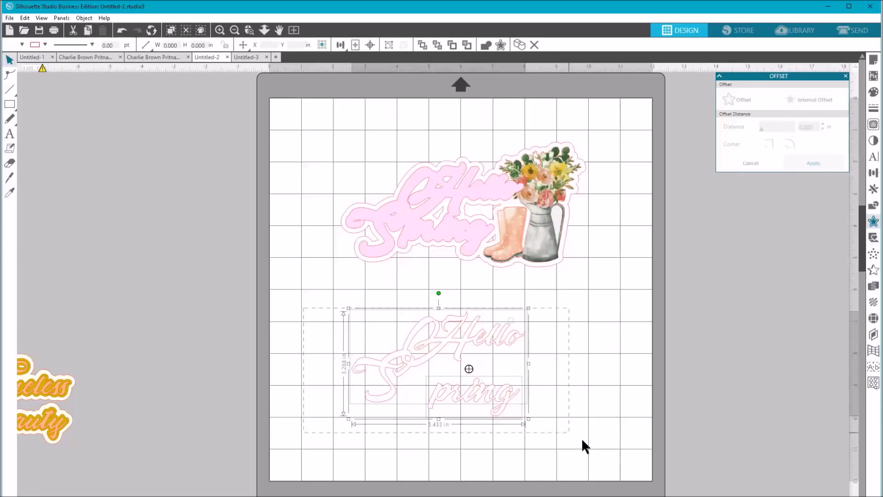
left_click(22, 44)
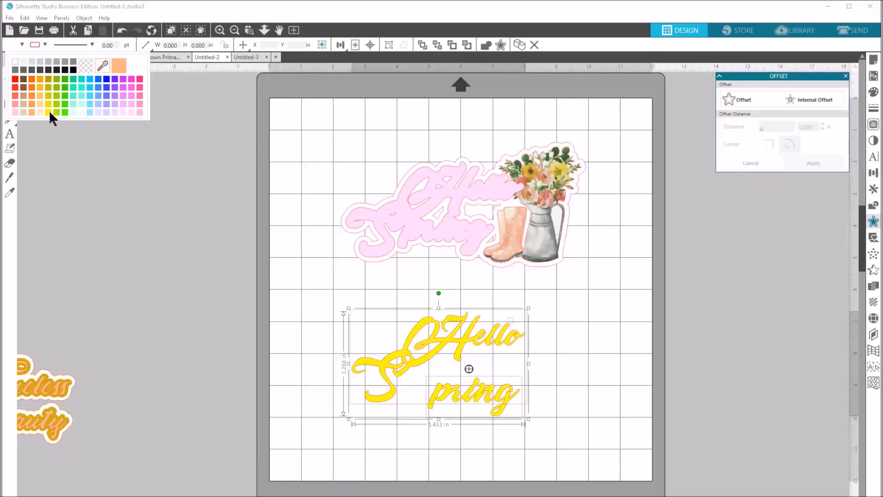
left_click(48, 112)
Place the yellow lettering back over its pink offset, fitting the remaining letters of Spring beside the S
left_click_drag(434, 358, 432, 211)
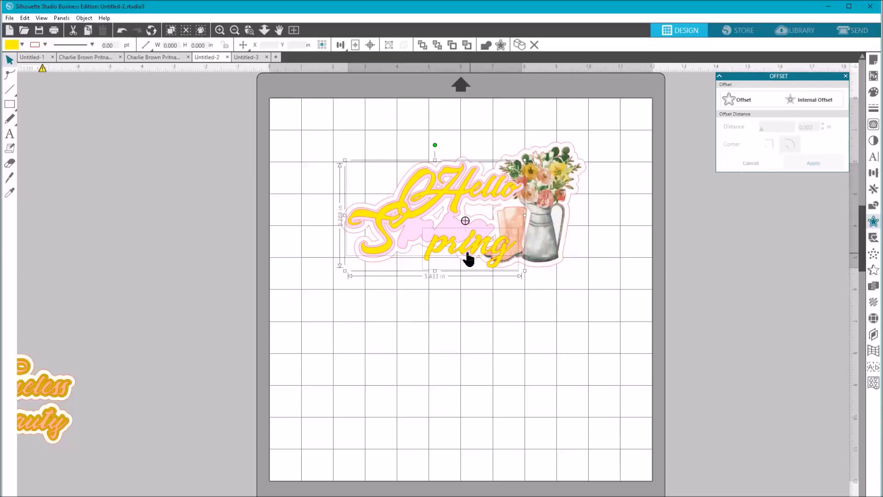
mouse_move(460, 253)
left_mouse_down()
mouse_move(432, 246)
mouse_move(465, 258)
left_mouse_up()
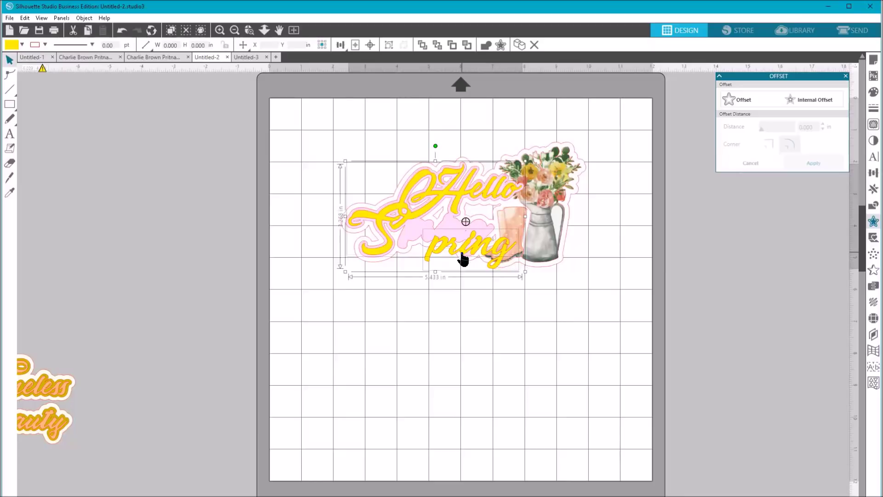
left_click(459, 304)
left_click_drag(453, 260, 429, 247)
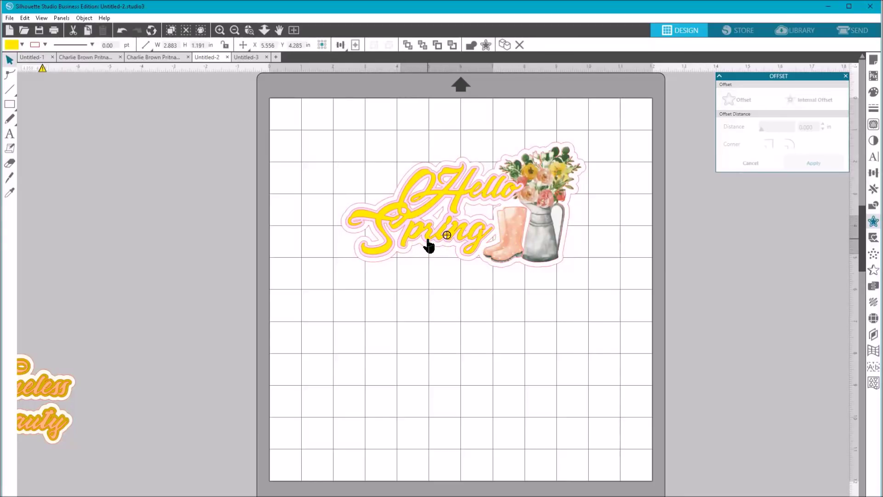
left_click(432, 318)
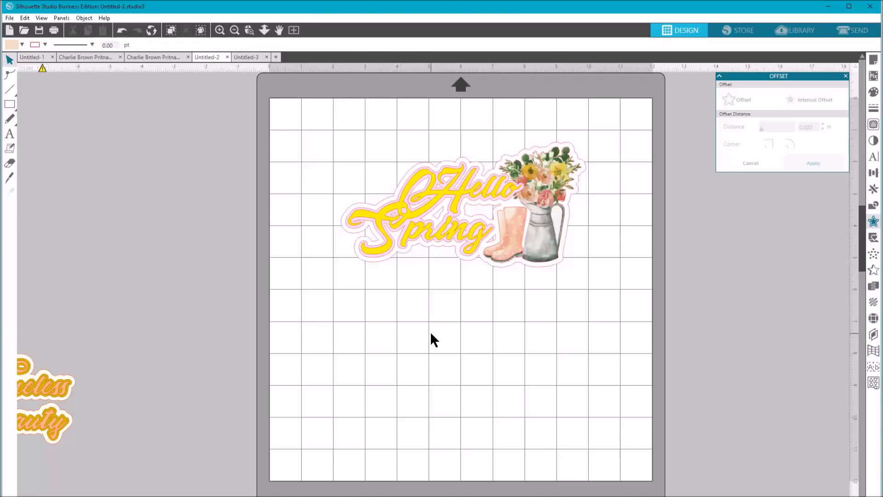
Separate the pitcher and boots to the left of the mat and move the white outer backing below the lettering
left_click_drag(542, 179, 161, 145)
left_click(428, 202)
left_click_drag(513, 241, 85, 192)
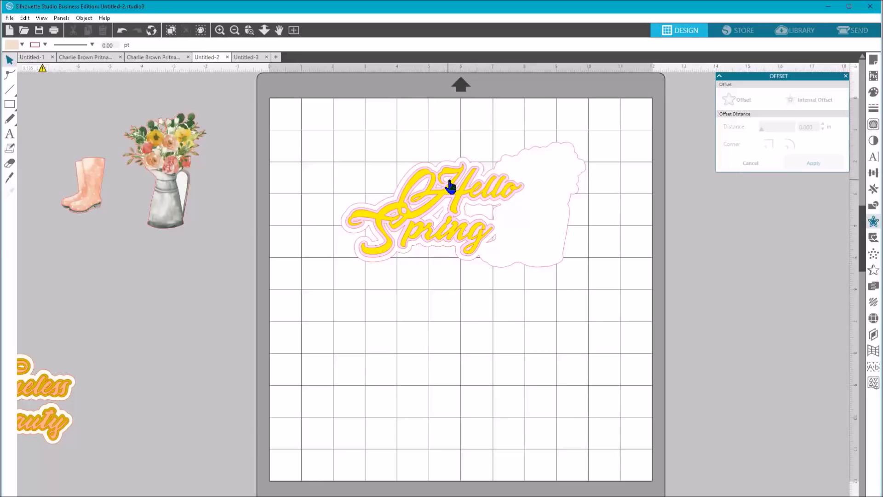
left_click_drag(532, 276, 531, 406)
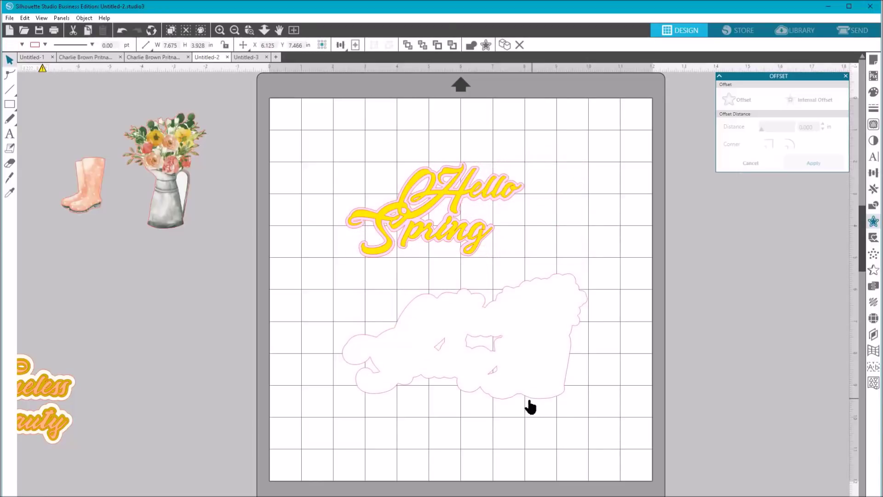
left_click(530, 407)
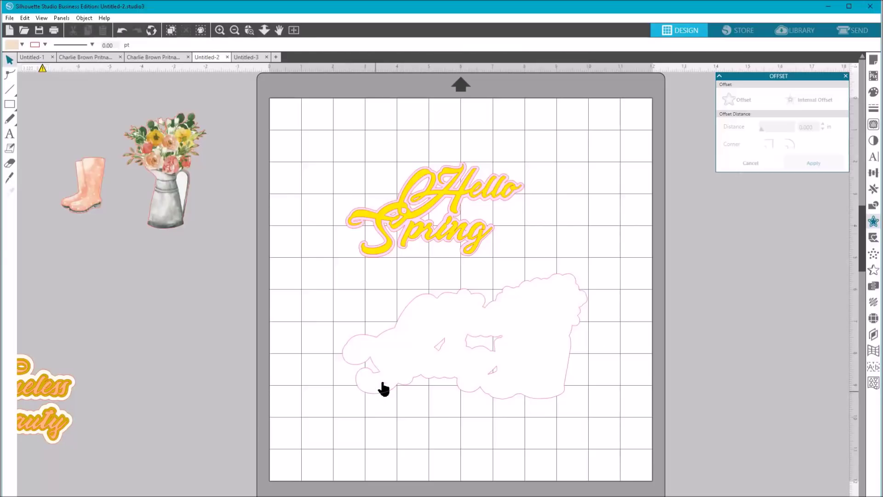
Reassemble the yellow lettering and its pink offset on top of the white backing lower on the mat
left_click_drag(429, 192, 428, 325)
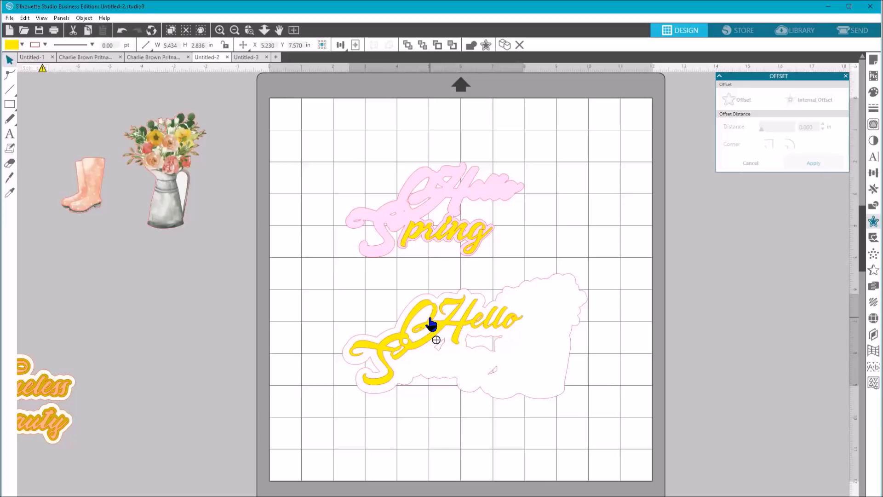
left_click_drag(430, 239, 414, 359)
left_click(419, 286)
left_click(277, 266)
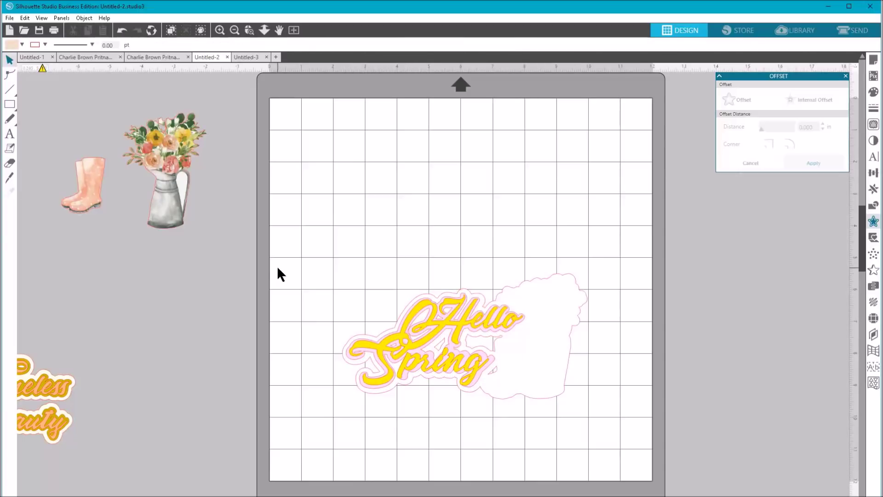
Clear the mat by moving the backed Hello Spring title off its left side and stacking the pitcher and boots on it
mouse_move(164, 225)
left_mouse_down()
mouse_move(271, 251)
mouse_move(161, 217)
left_mouse_up()
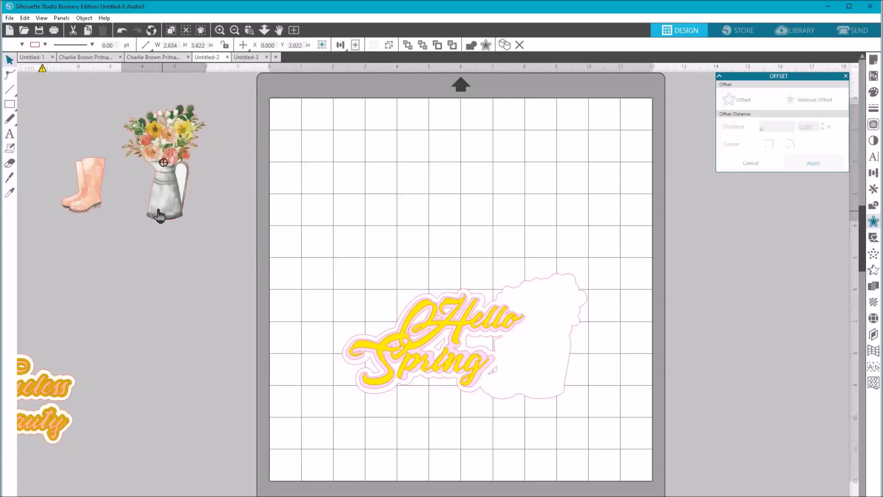
left_click(354, 254)
left_click_drag(321, 238, 645, 403)
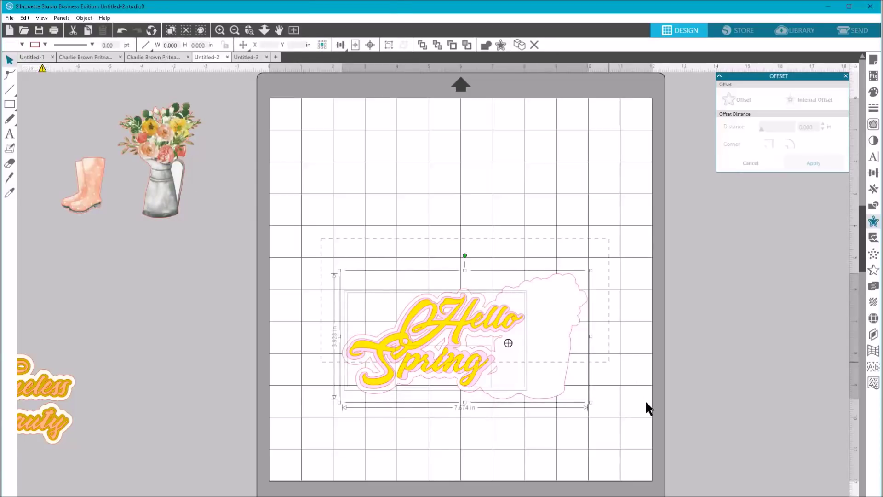
left_click_drag(524, 388, 48, 155)
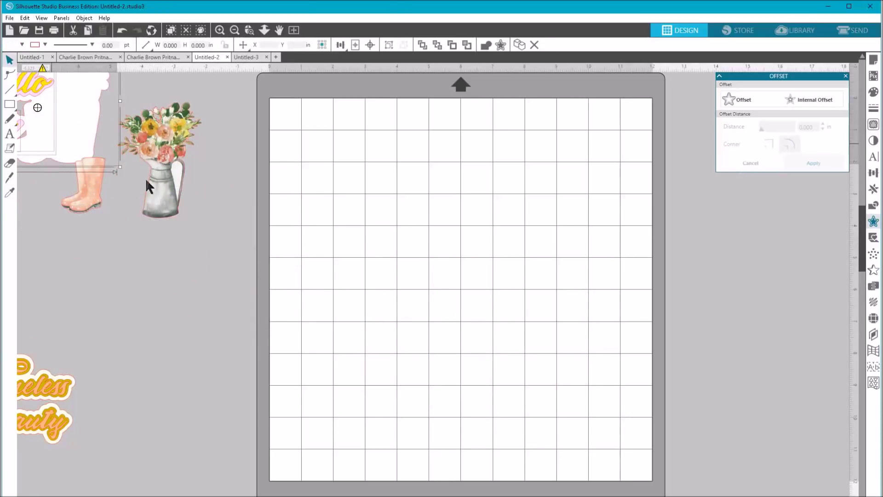
left_click(129, 177)
left_click_drag(129, 177, 46, 124)
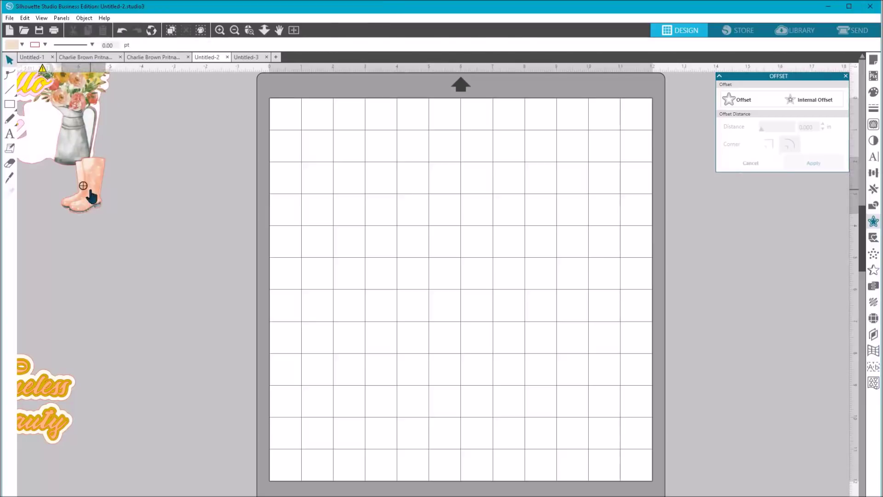
left_click_drag(83, 184, 44, 150)
left_click(62, 313)
Bring the Timeless Beauty design onto the upper part of the mat and ungroup it
left_click_drag(40, 382, 469, 203)
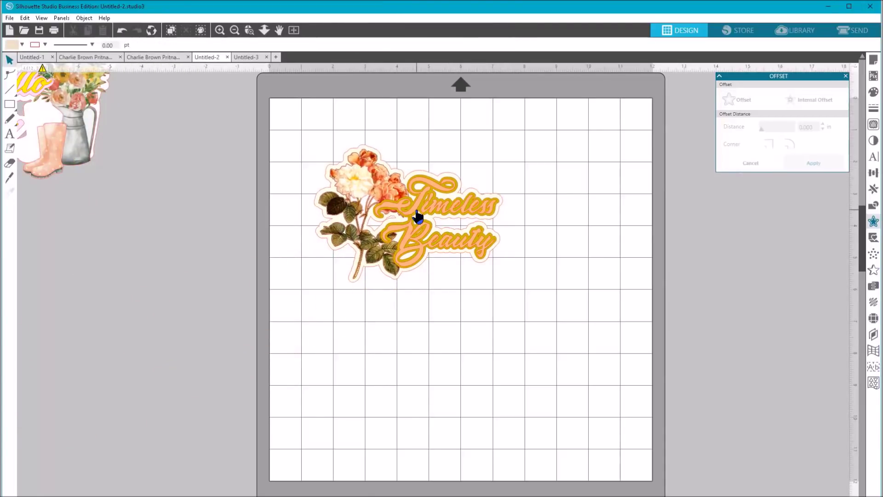
left_click_drag(416, 217, 435, 223)
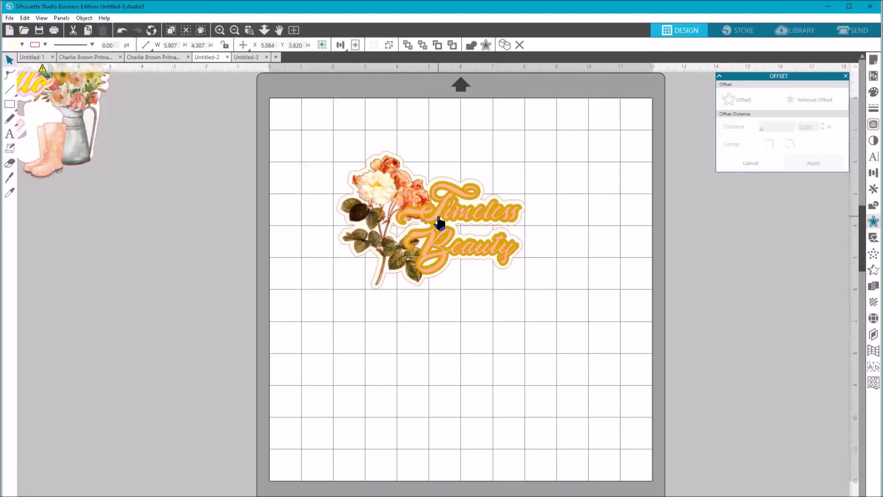
right_click(434, 220)
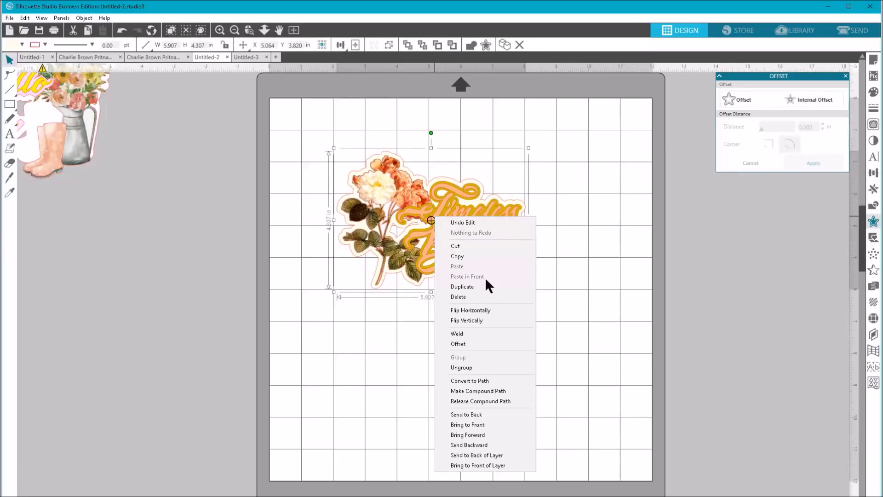
left_click(463, 368)
left_click(201, 319)
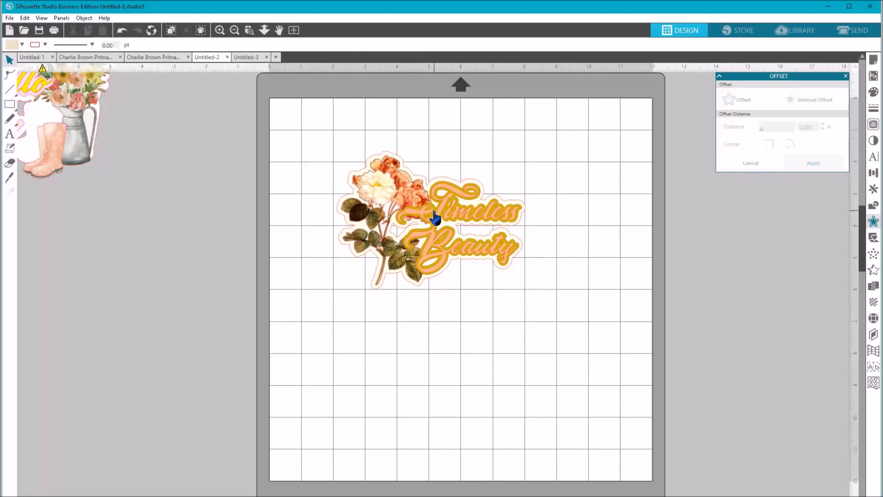
Separate the Timeless Beauty layers, moving the cream backing below the lettering and the rose to the mat's upper-left corner
left_click_drag(461, 232, 441, 224)
left_click(443, 182)
left_click_drag(444, 182, 483, 347)
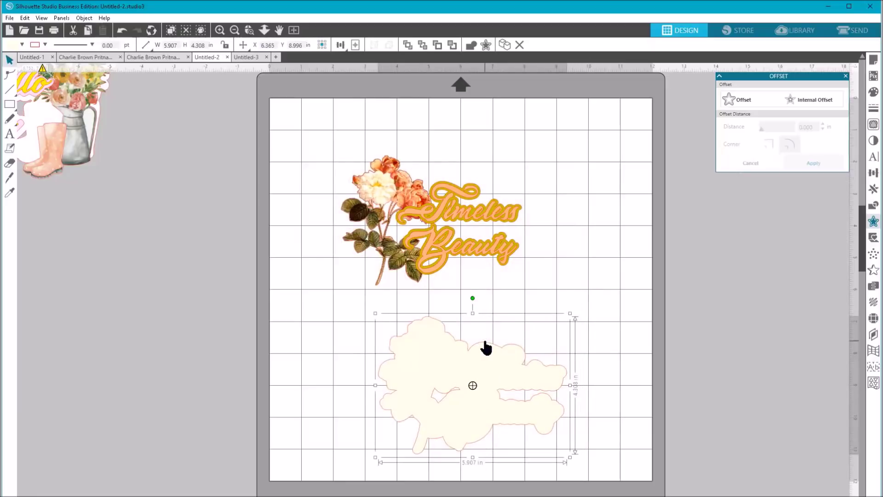
left_click_drag(379, 189, 311, 156)
key("Escape")
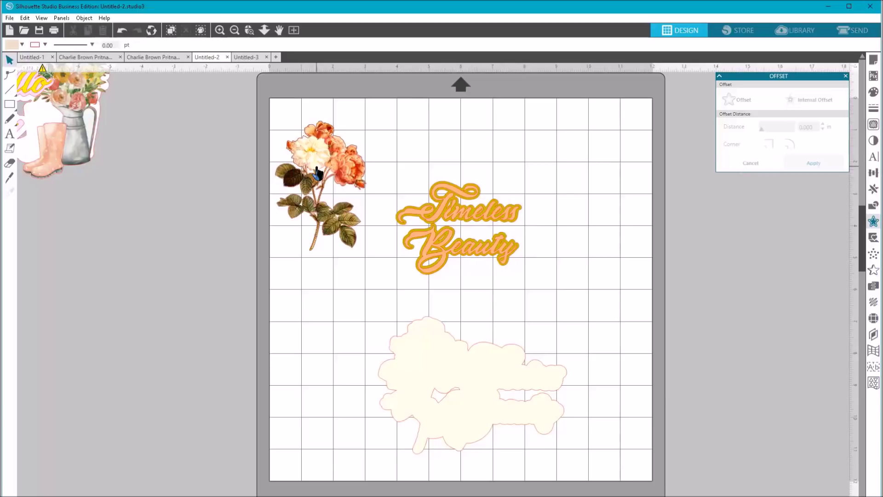
Merge the vintage rose JPG shortcut from the Desktop folder into the document
left_click(9, 18)
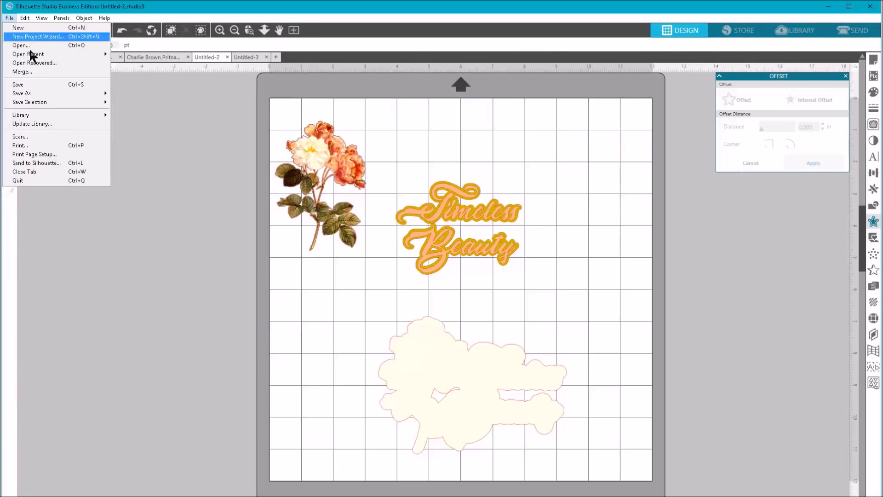
left_click(20, 73)
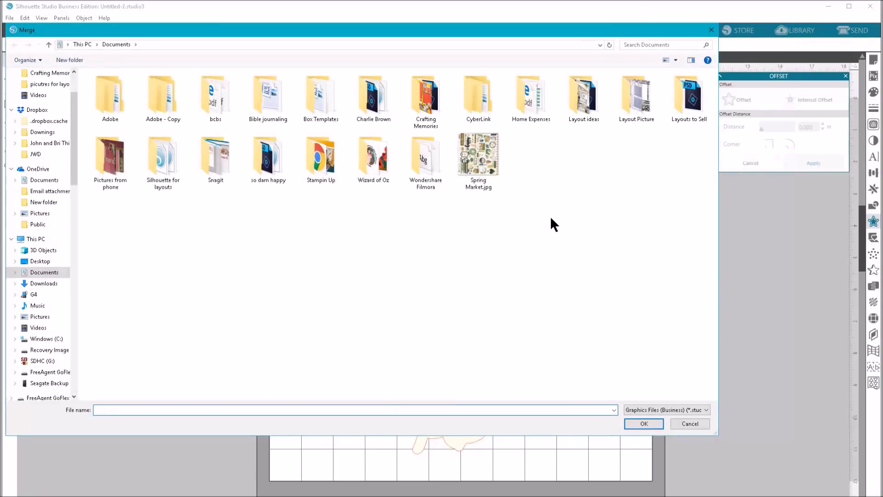
left_click(78, 44)
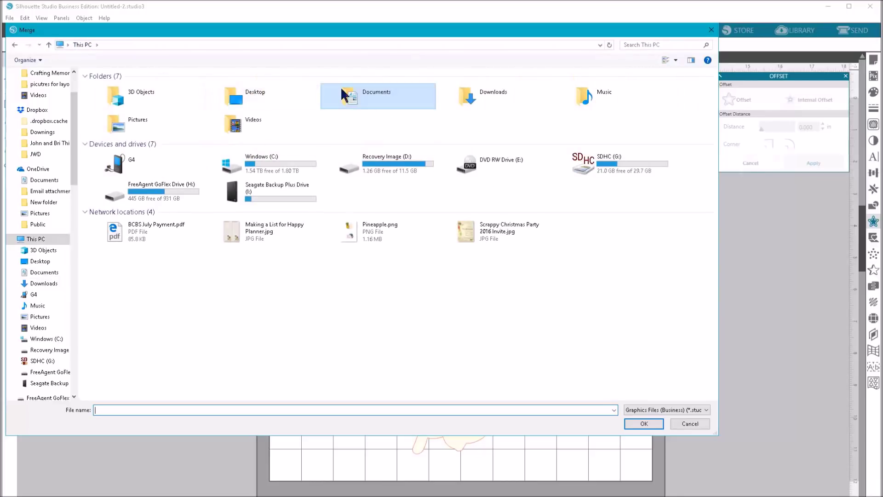
double_click(257, 89)
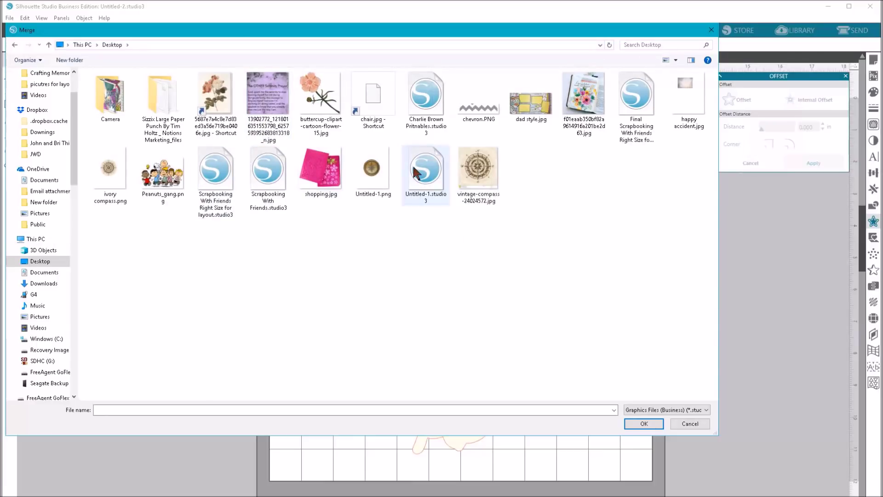
double_click(217, 100)
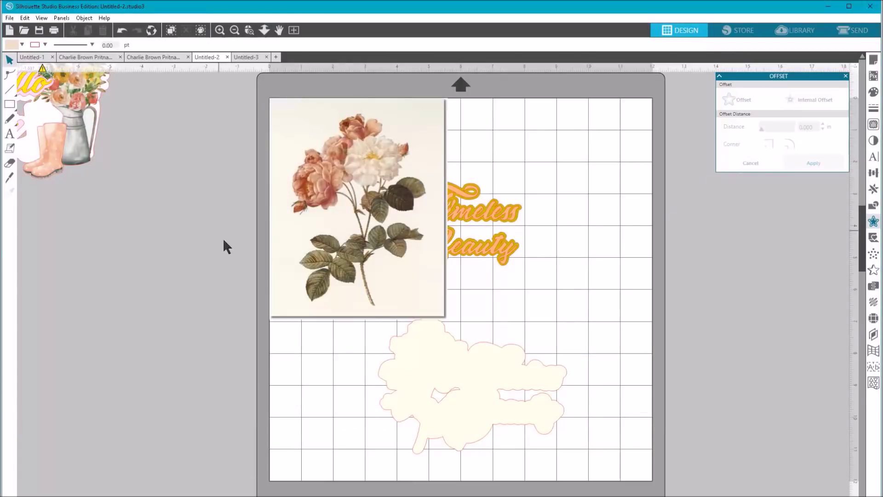
Arrange the rose cutout, Timeless Beauty lettering and cream backing toward the left and place the merged rose picture on the open mat
left_click_drag(359, 174, 628, 203)
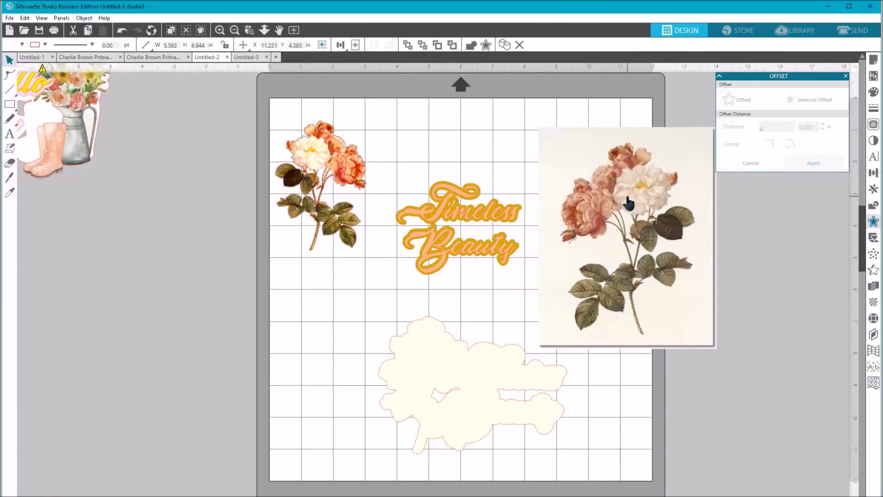
left_click_drag(307, 197, 67, 286)
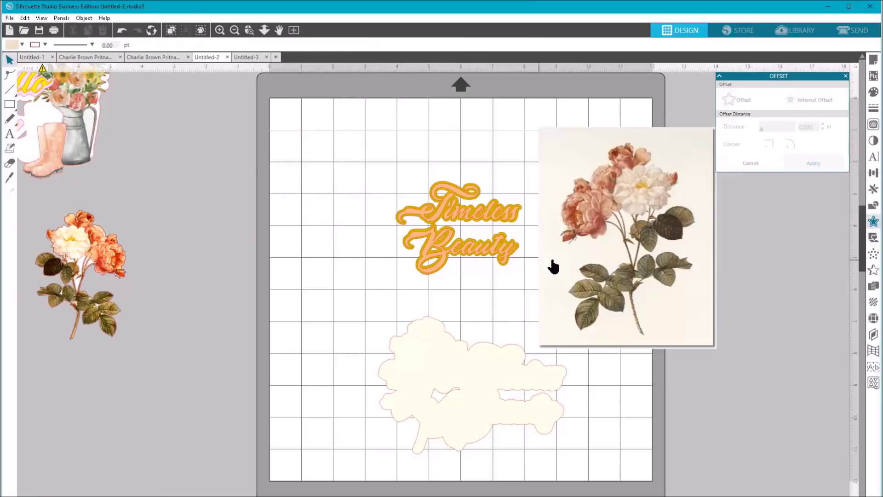
left_click_drag(401, 173, 522, 280)
left_click_drag(473, 256, 317, 205)
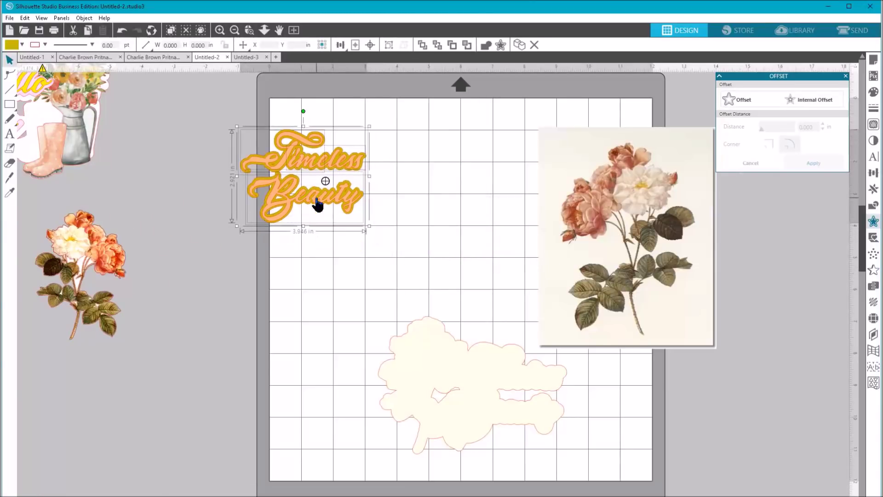
left_click_drag(420, 348, 188, 304)
left_click_drag(640, 292, 527, 303)
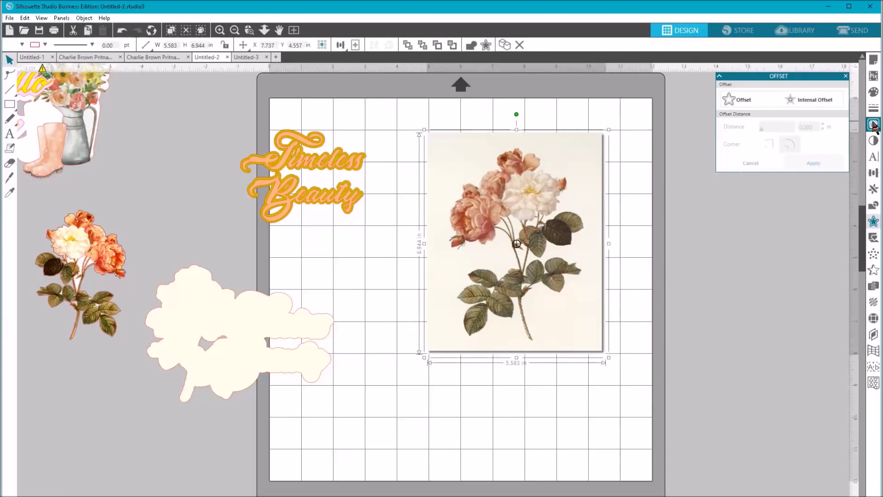
Trace the whole rose picture with an 87% threshold and detach the rose using Trace and Detach
left_click(874, 125)
left_click(750, 115)
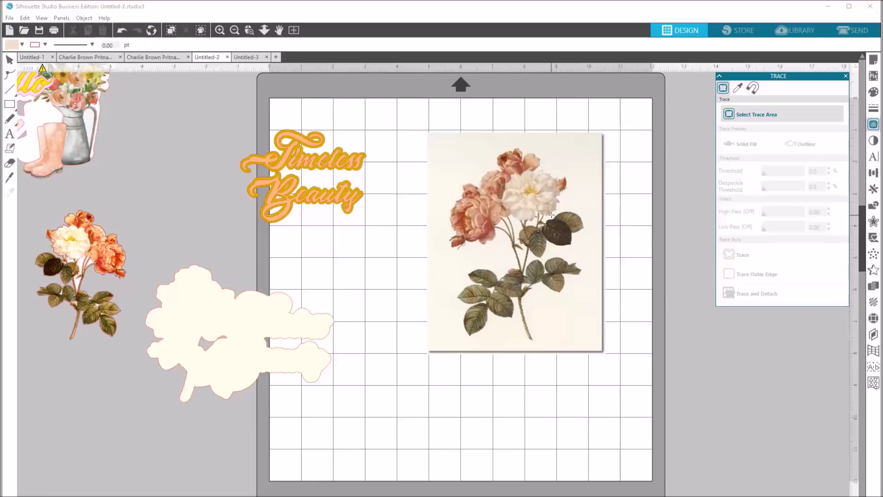
mouse_move(440, 139)
left_mouse_down()
mouse_move(495, 157)
mouse_move(567, 267)
mouse_move(594, 347)
left_mouse_up()
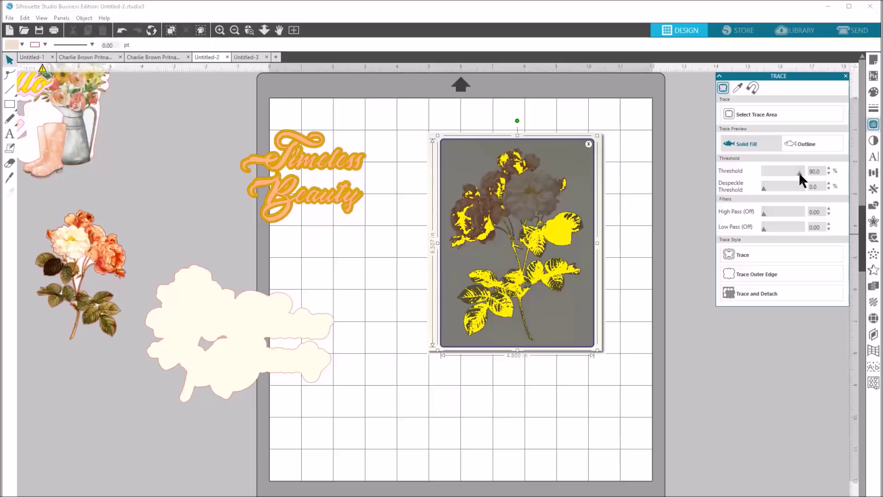
left_click_drag(799, 175, 792, 175)
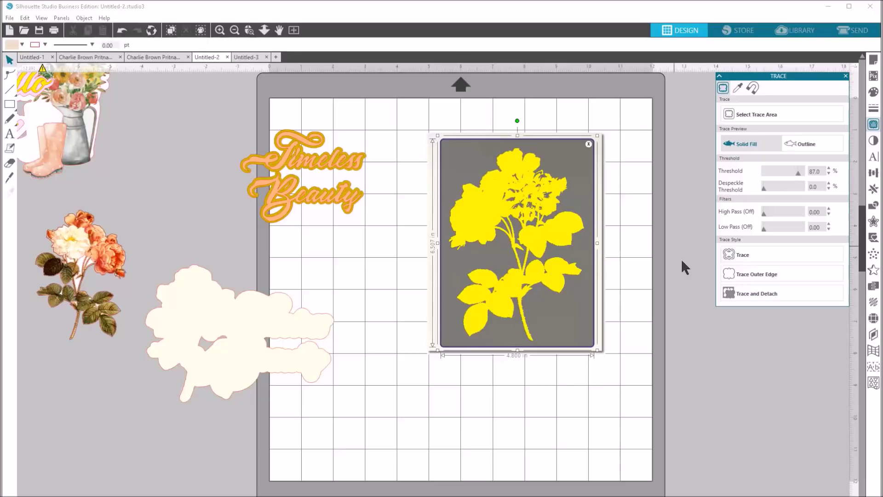
left_click(746, 292)
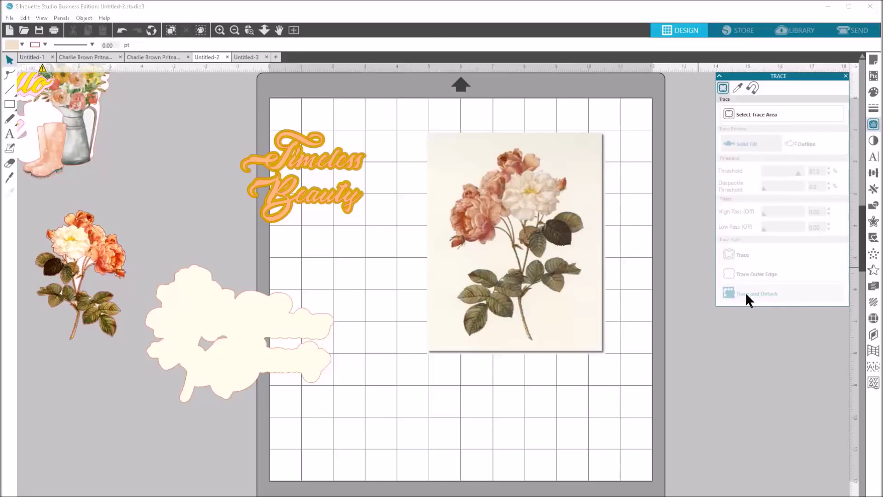
Move the detached rose off its picture and delete the leftover background with its cut lines
mouse_move(520, 193)
left_mouse_down()
mouse_move(483, 333)
mouse_move(352, 373)
mouse_move(336, 323)
left_mouse_up()
left_click_drag(419, 113, 642, 401)
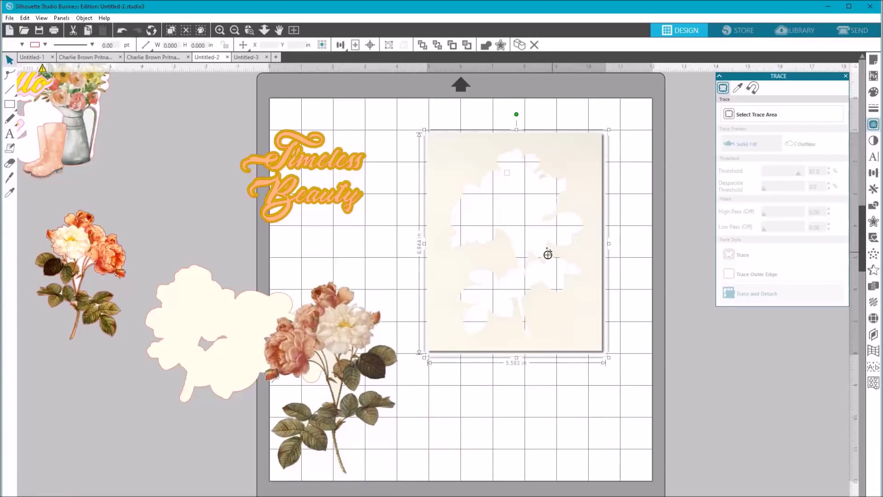
right_click(477, 165)
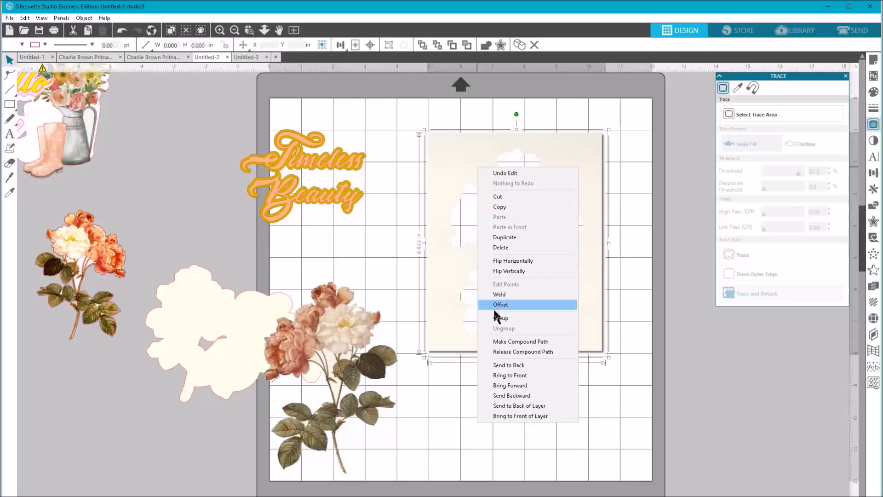
left_click(501, 248)
Return the detached rose to the middle of the mat, flip it horizontally, and place the original rose cutout beside it
left_click_drag(368, 351, 511, 237)
right_click(505, 231)
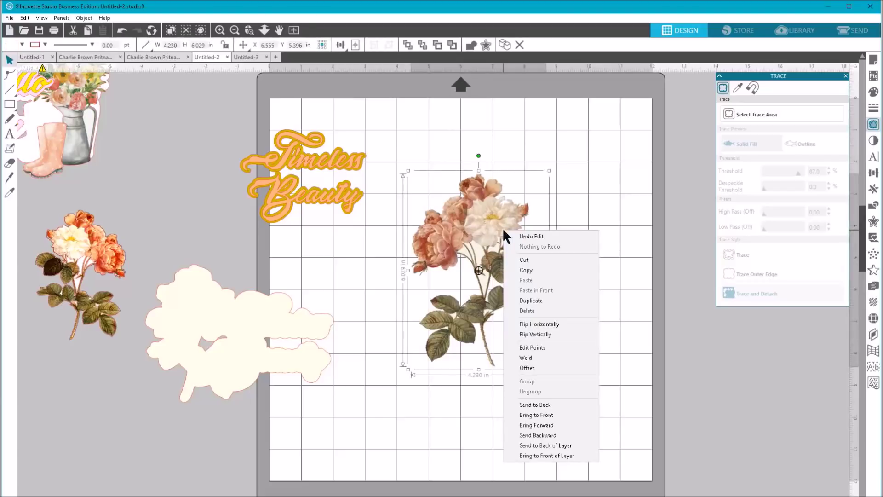
left_click(533, 324)
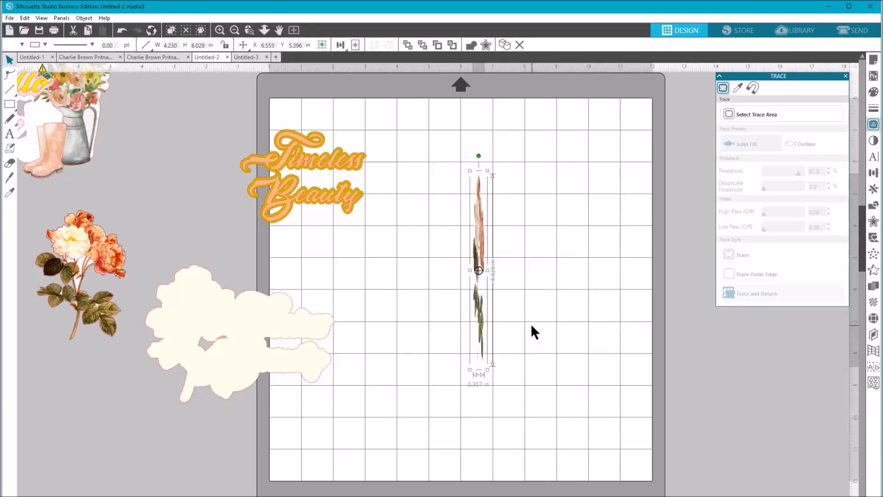
left_click_drag(118, 266, 388, 286)
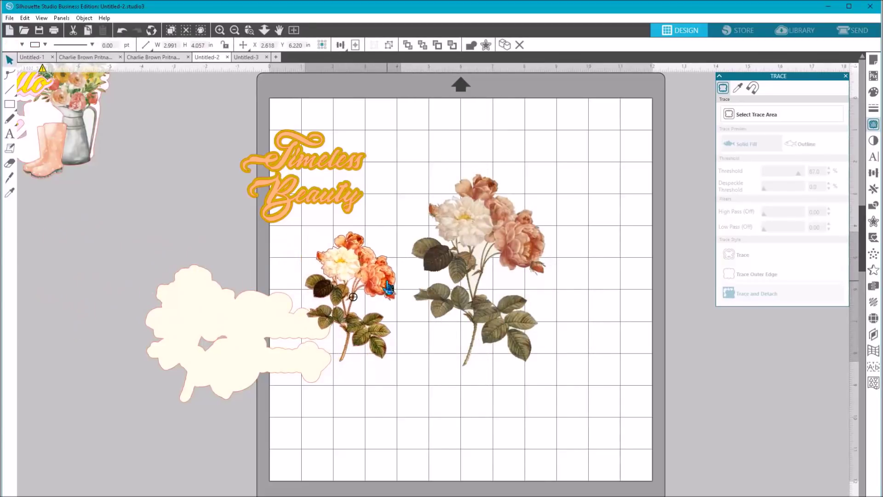
left_click_drag(472, 269, 499, 269)
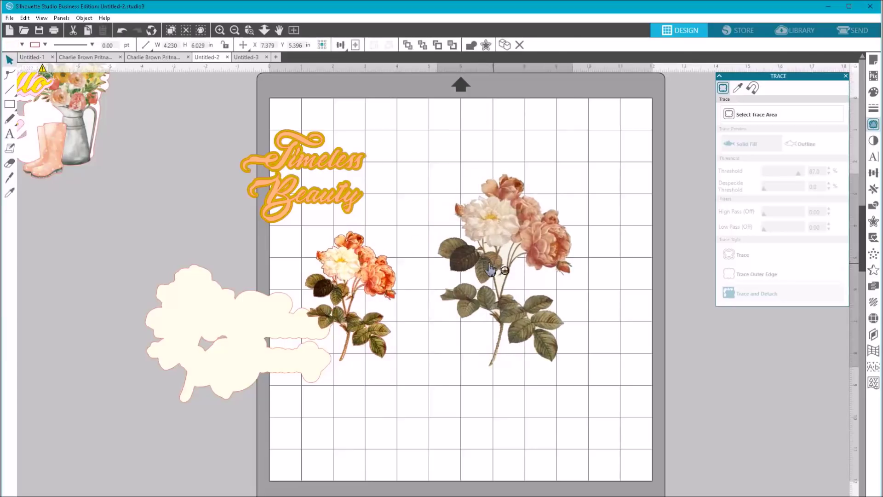
Trace the whole mirrored rose with an 87% threshold using the Trace style
left_click(265, 31)
left_click_drag(303, 134, 351, 224)
left_click_drag(285, 284, 321, 259)
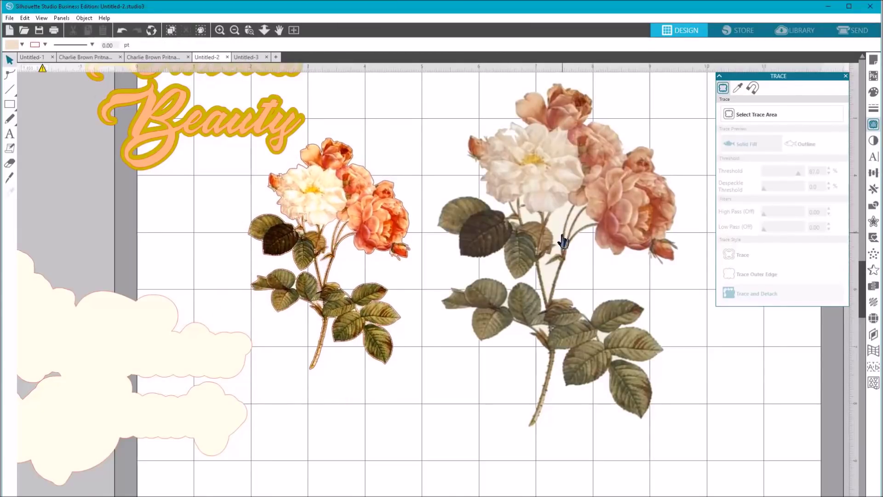
left_click(749, 113)
mouse_move(430, 76)
left_mouse_down()
mouse_move(487, 130)
mouse_move(586, 306)
mouse_move(708, 402)
mouse_move(704, 457)
left_mouse_up()
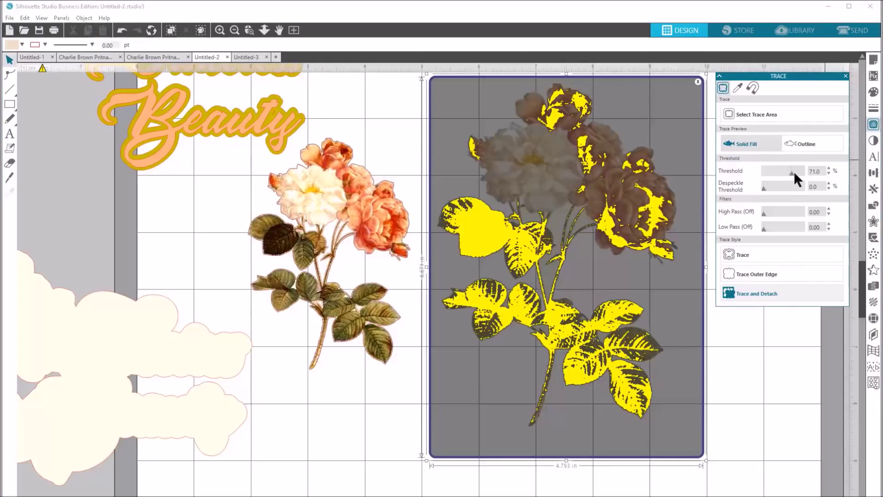
left_click(794, 171)
left_click(797, 172)
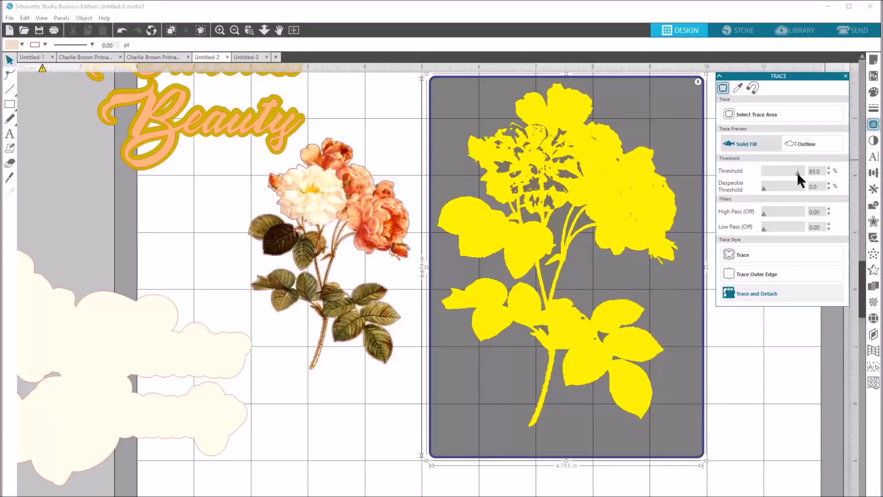
left_click(798, 172)
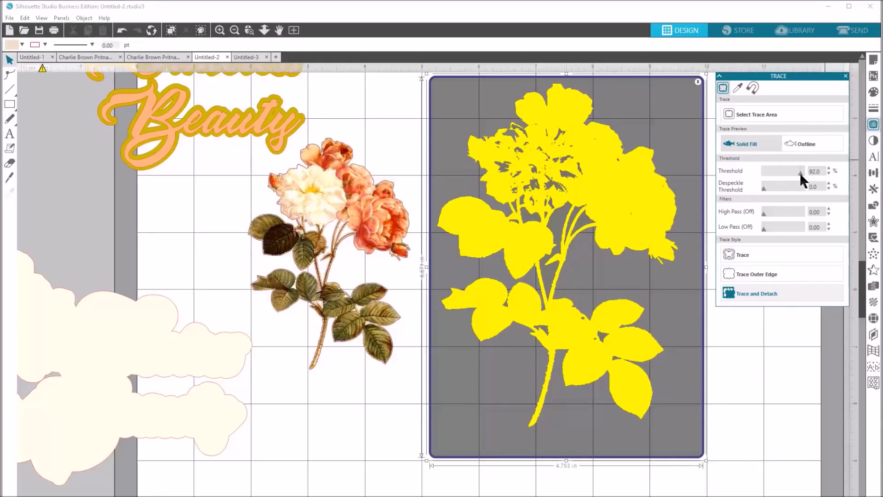
left_click(799, 172)
left_click_drag(793, 173, 791, 172)
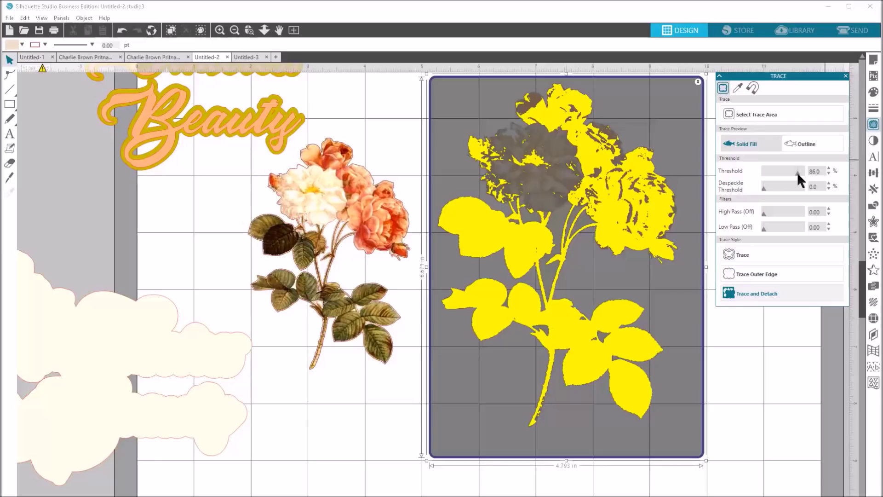
left_click_drag(797, 172, 797, 172)
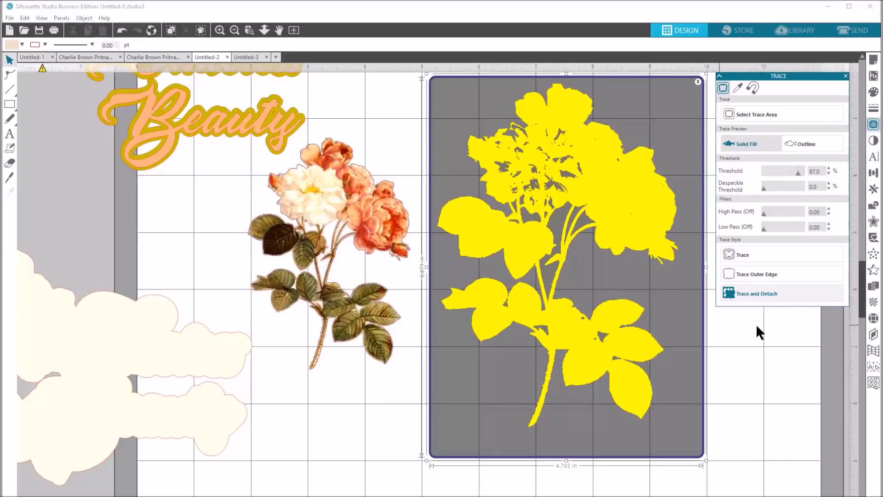
left_click(739, 254)
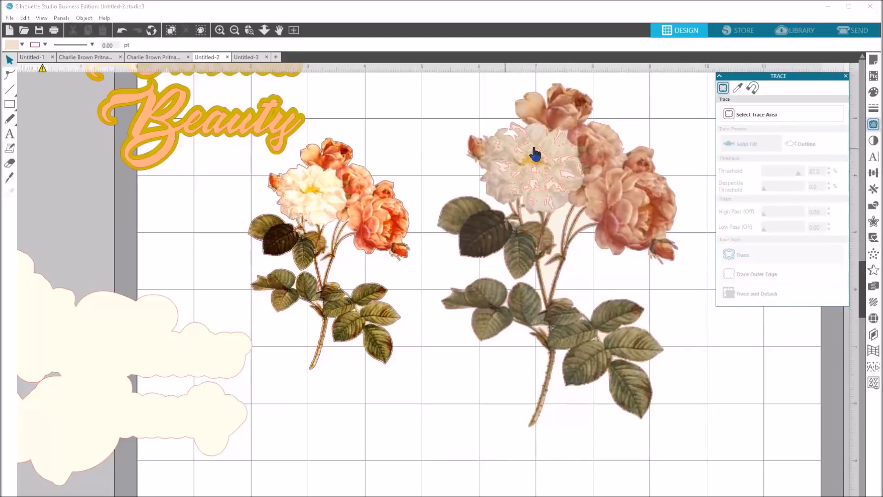
Move the rose picture down off its traced outline and release the outline's compound path
mouse_move(626, 204)
left_mouse_down()
mouse_move(517, 342)
mouse_move(389, 431)
mouse_move(422, 478)
left_mouse_up()
left_click(698, 212)
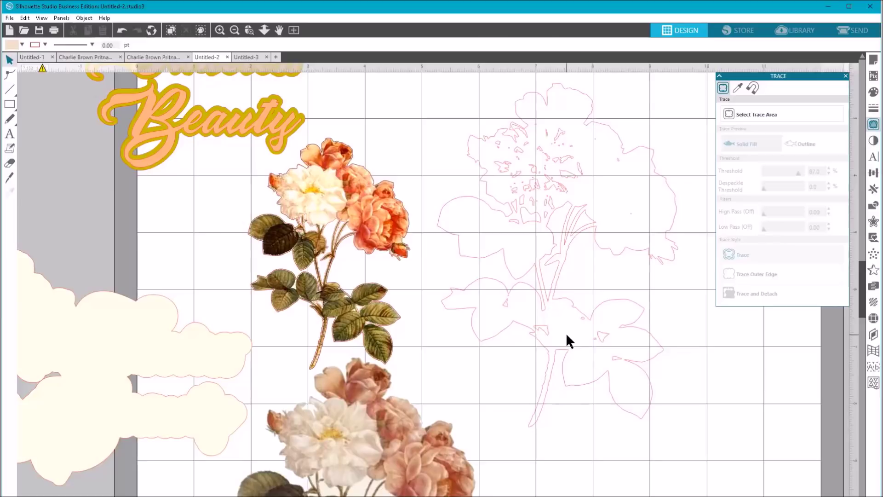
right_click(541, 258)
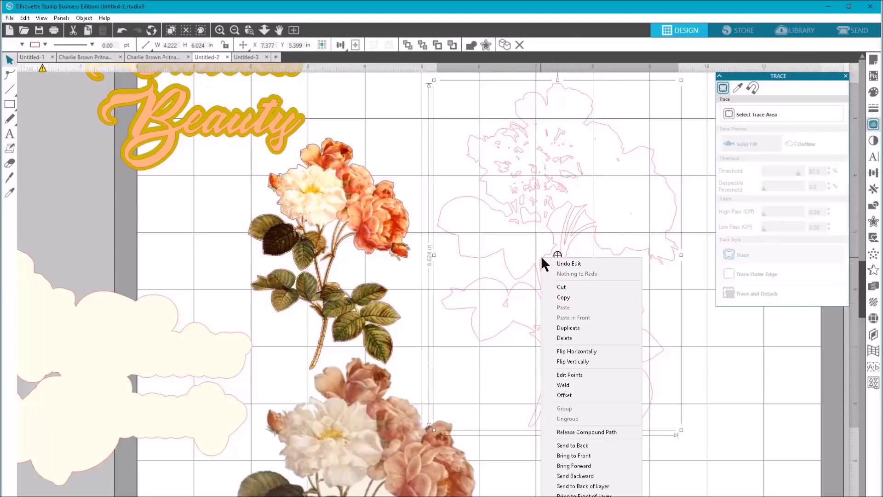
left_click(588, 433)
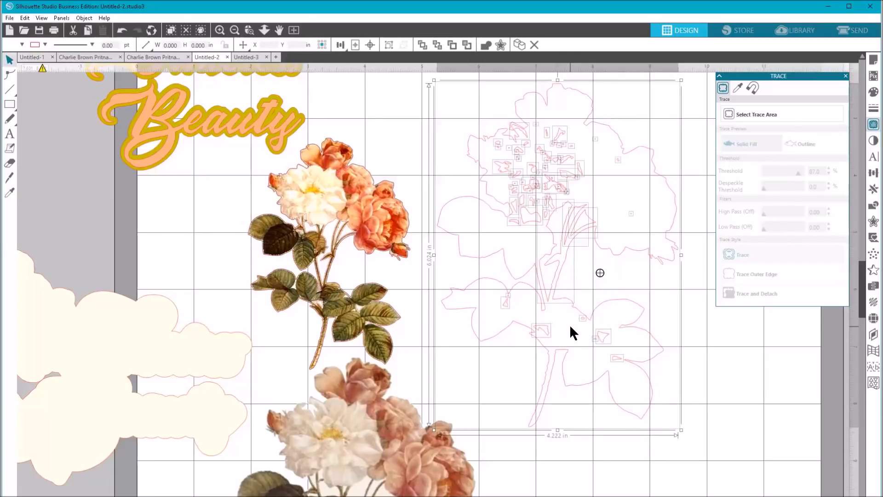
left_click(738, 420)
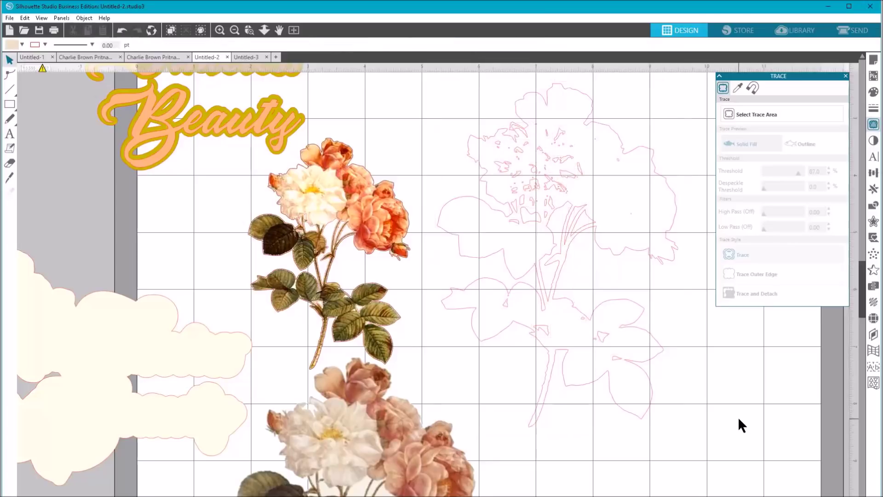
Make a compound path from the rose's outer outline and its larger stem and leaf openings, and move it clear of the small fragments
left_click(640, 369)
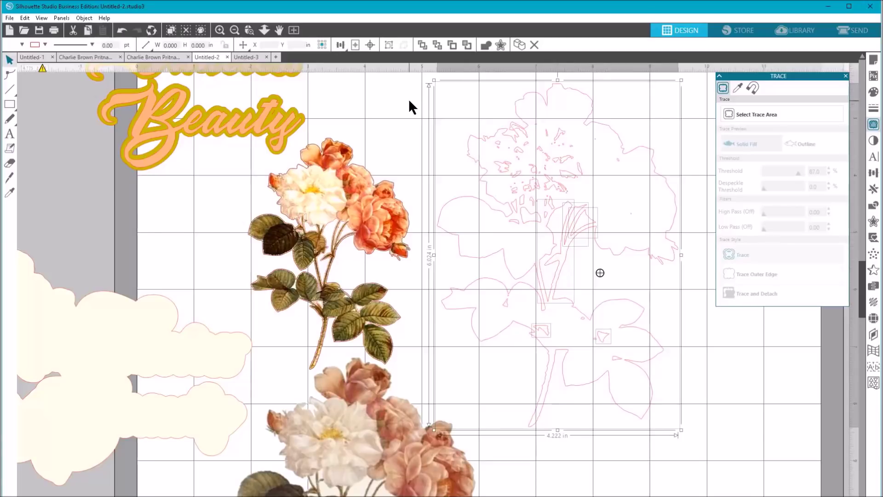
right_click(455, 113)
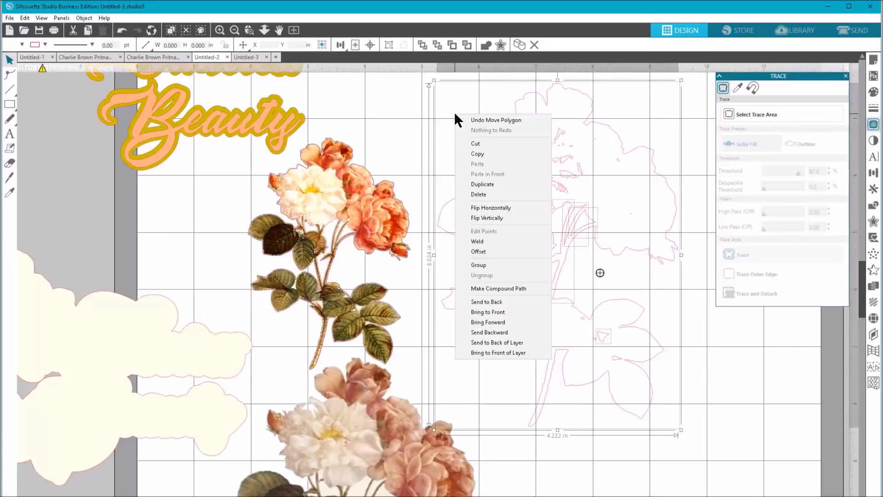
left_click(501, 288)
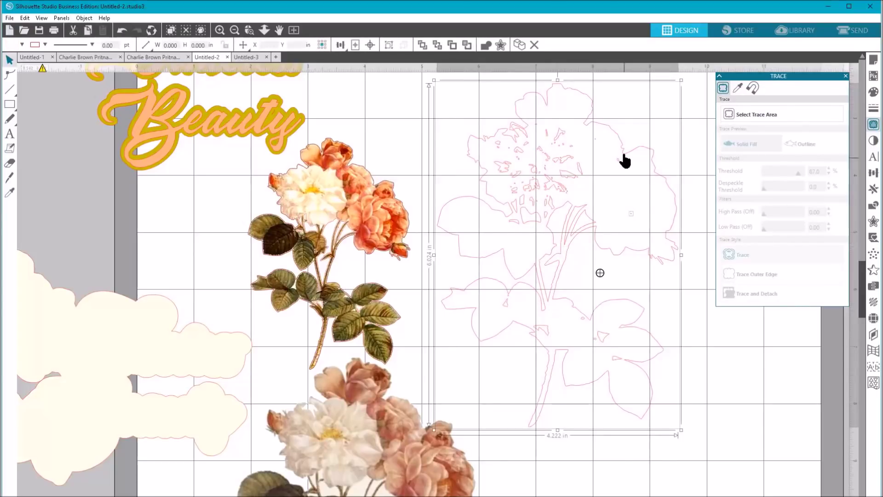
mouse_move(664, 174)
left_mouse_down()
mouse_move(743, 299)
mouse_move(751, 402)
mouse_move(802, 424)
left_mouse_up()
Delete the small trace fragments left behind from the flower and leaves
mouse_move(465, 90)
left_mouse_down()
mouse_move(617, 321)
mouse_move(621, 358)
left_mouse_up()
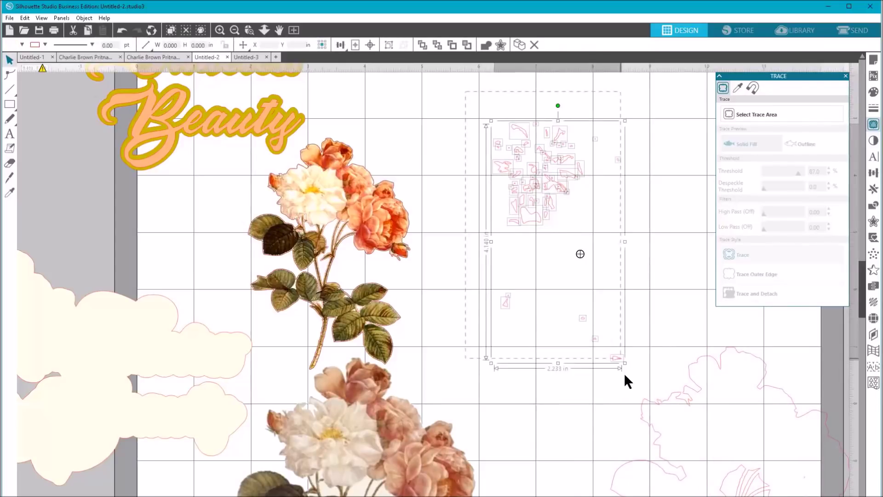
right_click(527, 225)
left_click(548, 302)
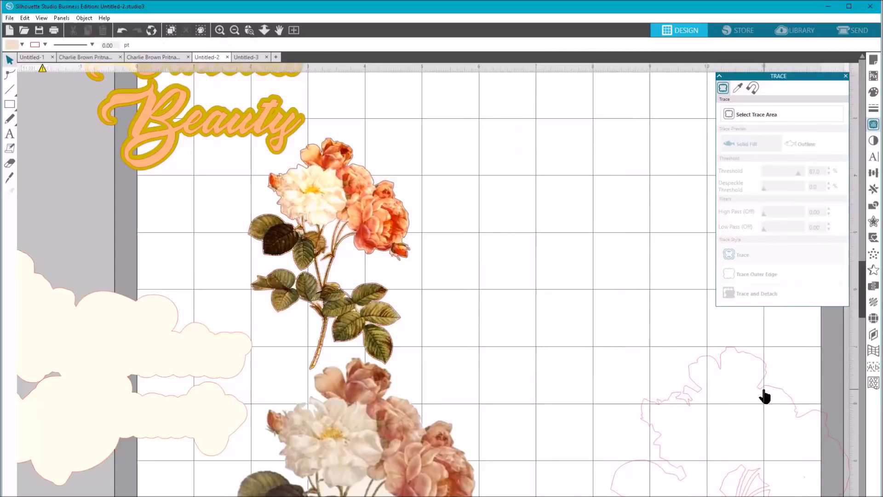
Move the cleaned outline back to the middle of the mat and align the rose picture over it
left_click_drag(765, 393, 588, 129)
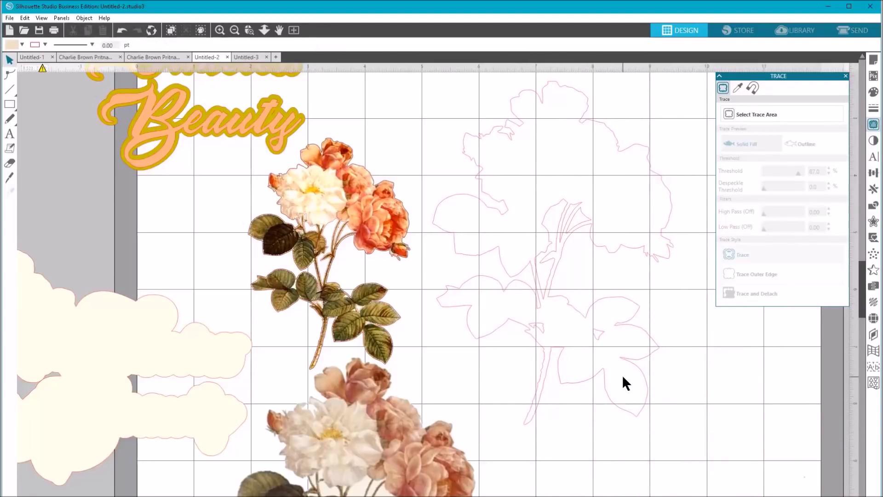
mouse_move(388, 449)
left_mouse_down()
mouse_move(512, 217)
mouse_move(596, 155)
mouse_move(587, 171)
left_mouse_up()
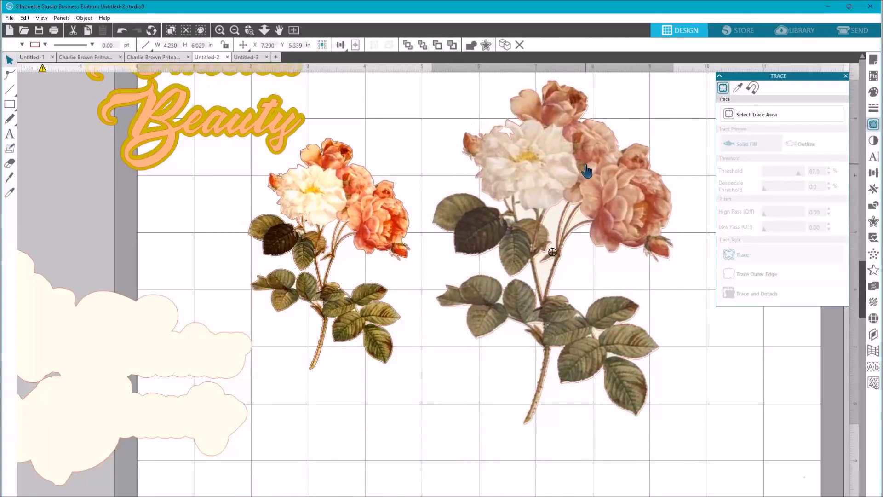
left_click_drag(586, 170, 586, 174)
key("Escape")
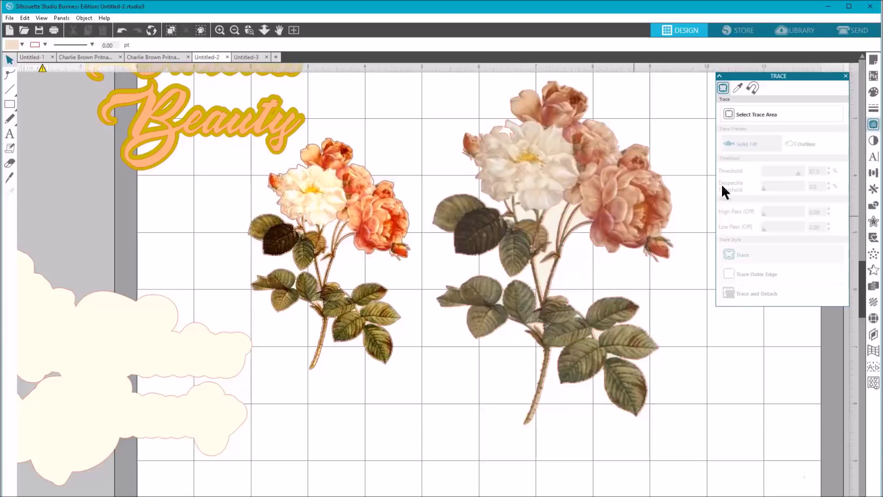
left_click(777, 114)
mouse_move(486, 188)
left_mouse_down()
mouse_move(561, 236)
mouse_move(548, 236)
left_mouse_up()
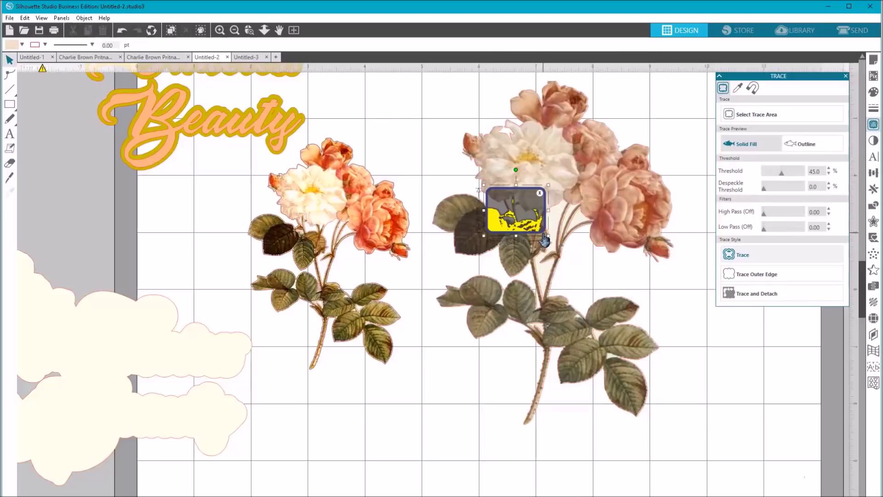
left_click(539, 193)
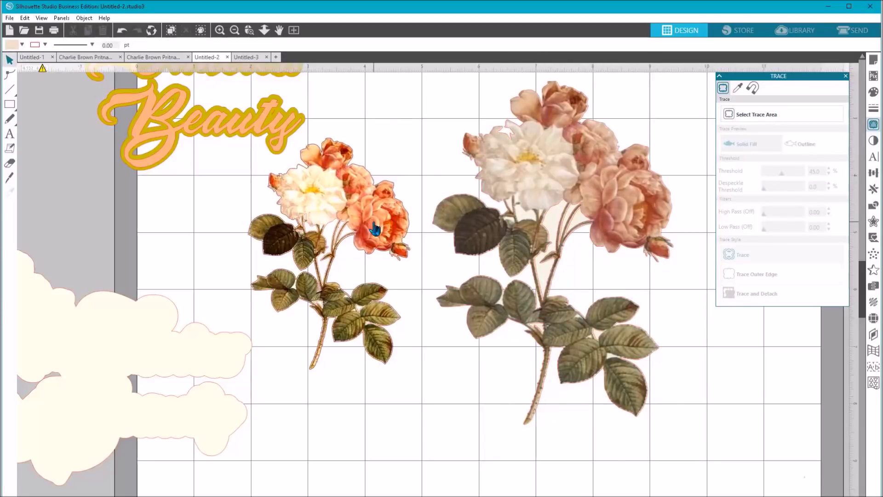
Move the original rose cutout off the mat, close the trace settings, and fit the whole mat in view
left_click_drag(355, 232, 2, 95)
left_click(576, 83)
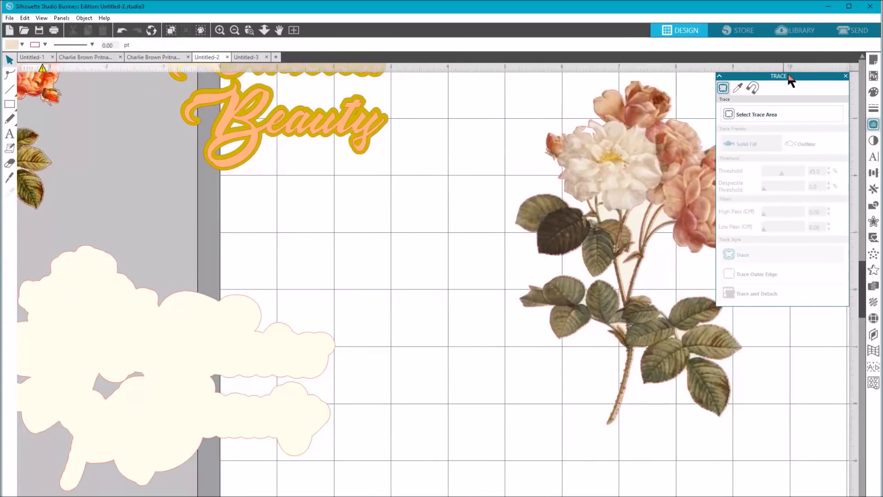
left_click(845, 76)
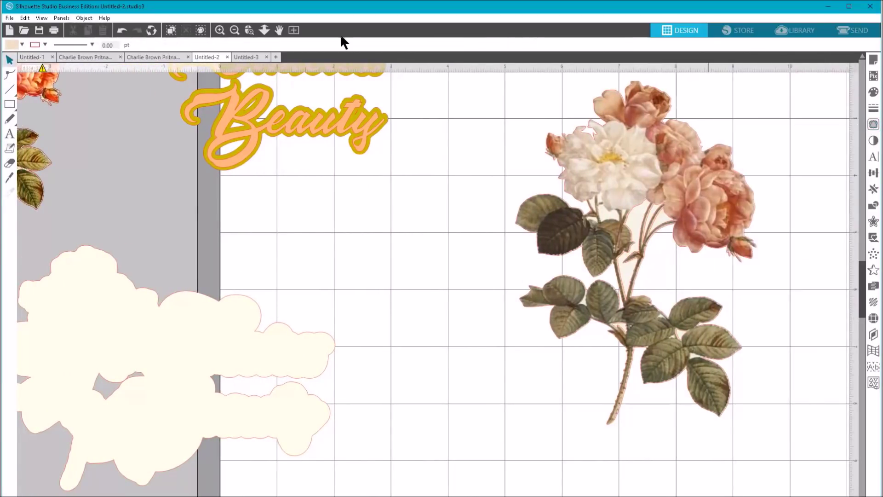
left_click(294, 30)
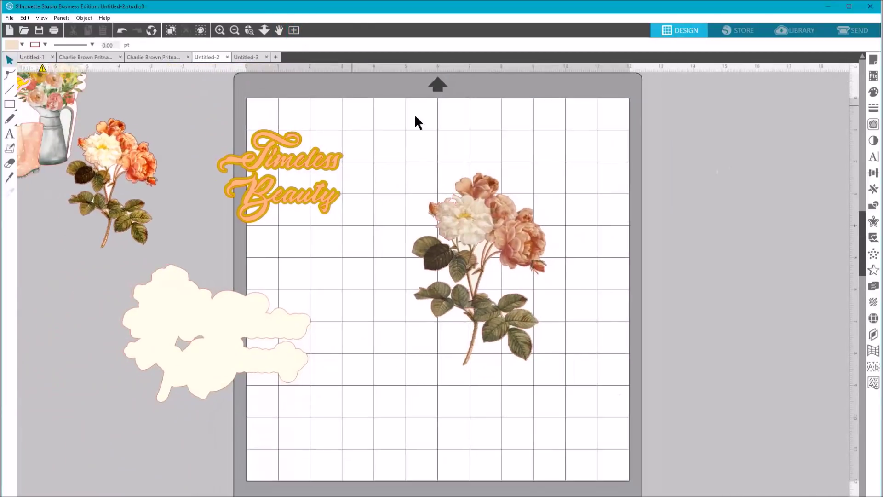
Scale the rose picture and its outline together to about 2.93 in wide and group them
left_click_drag(401, 147, 527, 381)
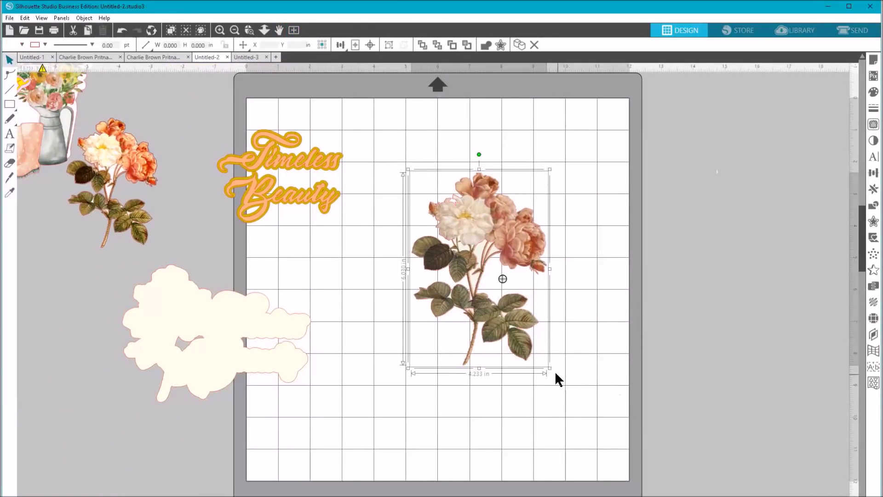
left_click_drag(551, 368, 508, 309)
right_click(489, 299)
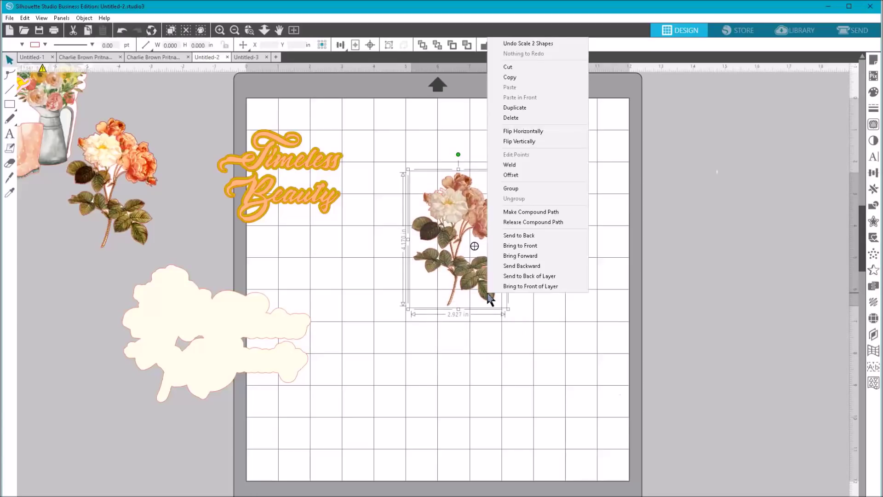
left_click(512, 188)
Move the whole Timeless Beauty lettering over the resized rose and bring it to the front
mouse_move(285, 199)
left_mouse_down()
mouse_move(388, 247)
mouse_move(284, 198)
left_mouse_up()
left_click_drag(220, 121, 515, 274)
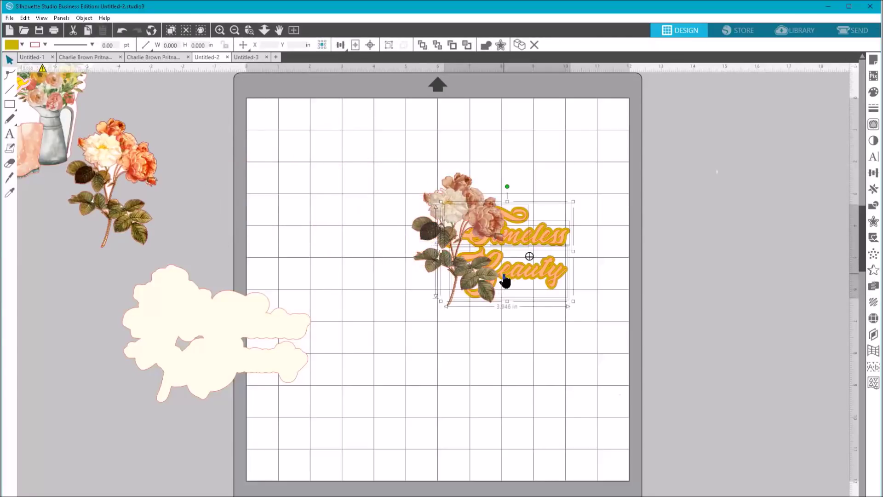
right_click(512, 268)
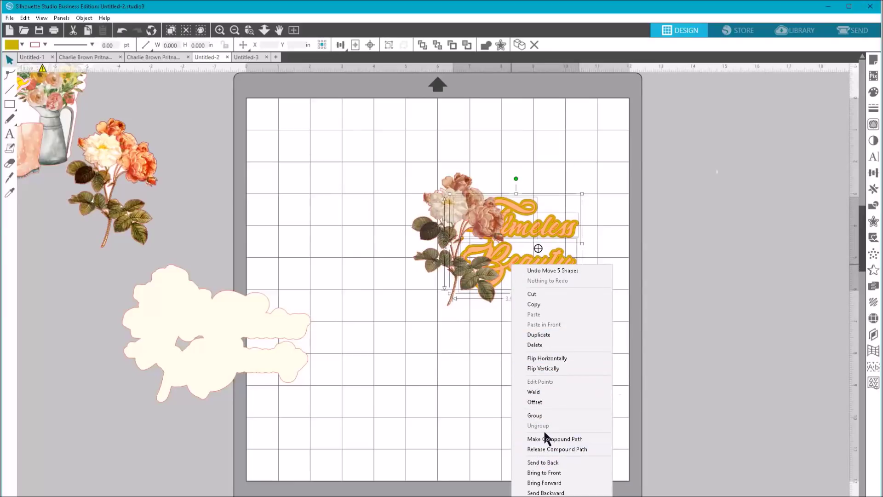
left_click(535, 473)
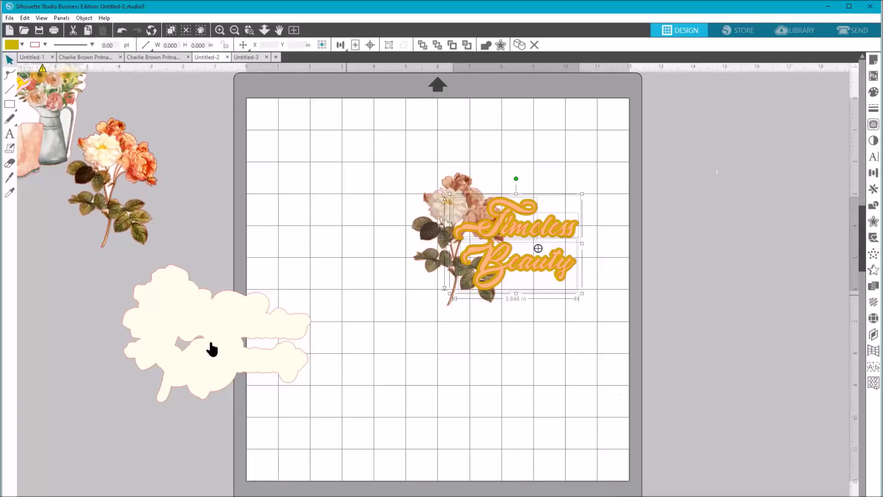
Move the cream backing shape farther off the mat and nudge the rose picture slightly against the Timeless Beauty lettering
left_click_drag(201, 319, 35, 330)
left_click(251, 210)
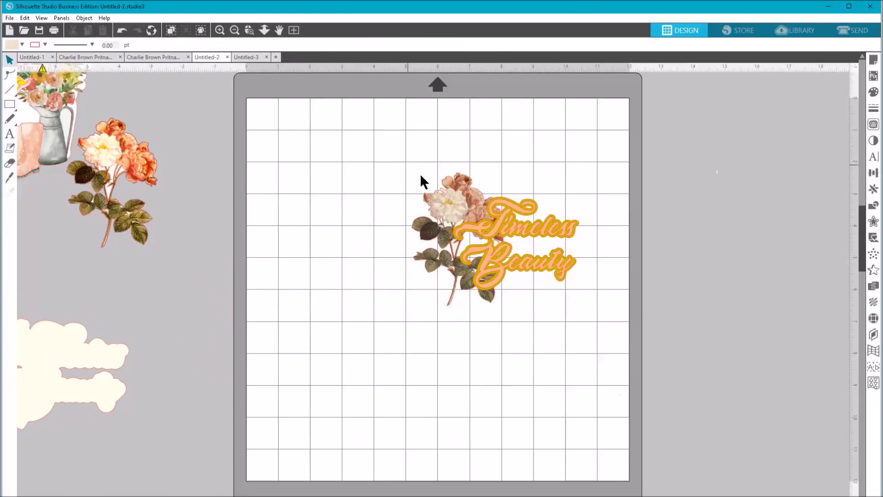
left_click(444, 204)
Create a rounded-corner 0.145 in offset around the rose and the Timeless Beauty lettering together
left_click_drag(407, 169, 638, 350)
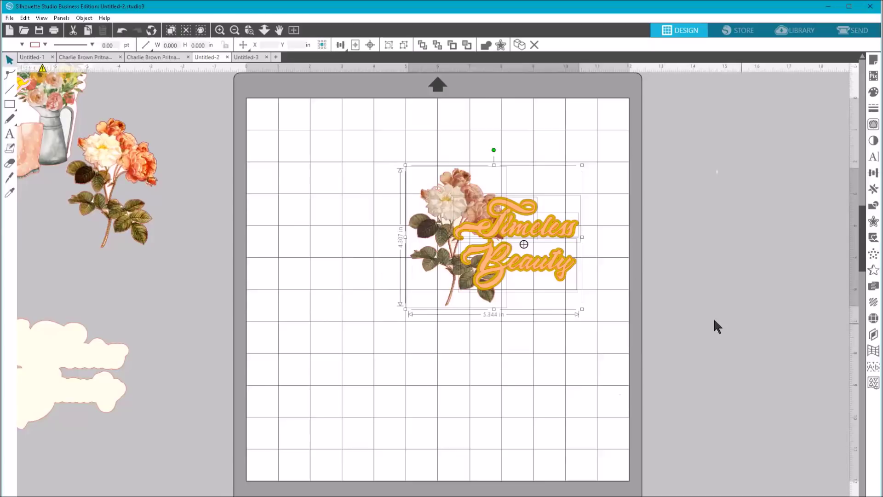
left_click(873, 223)
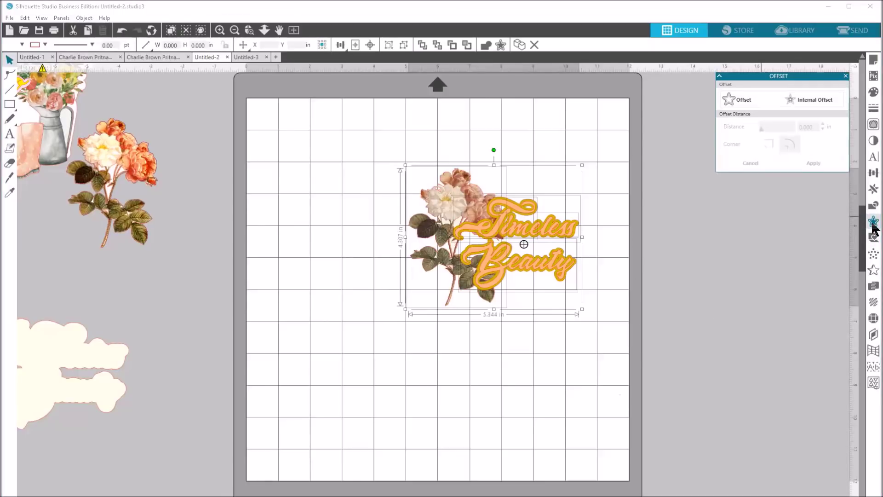
left_click(745, 97)
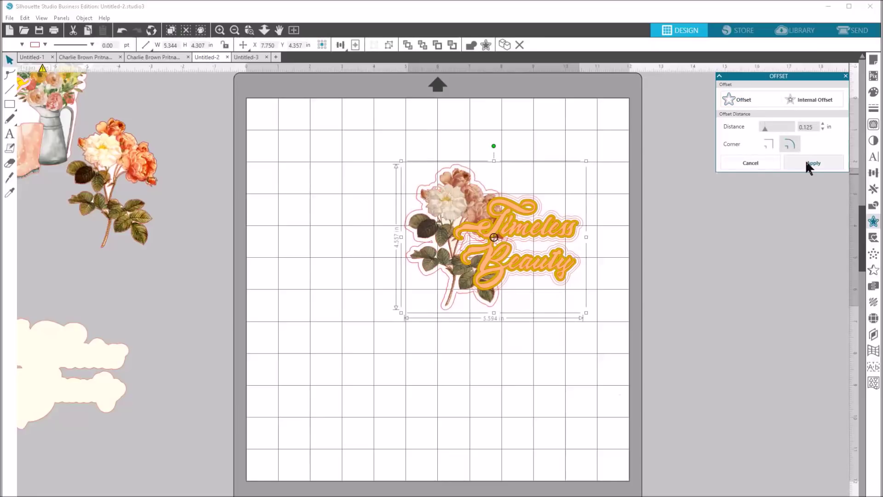
left_click(823, 125)
key("Up")
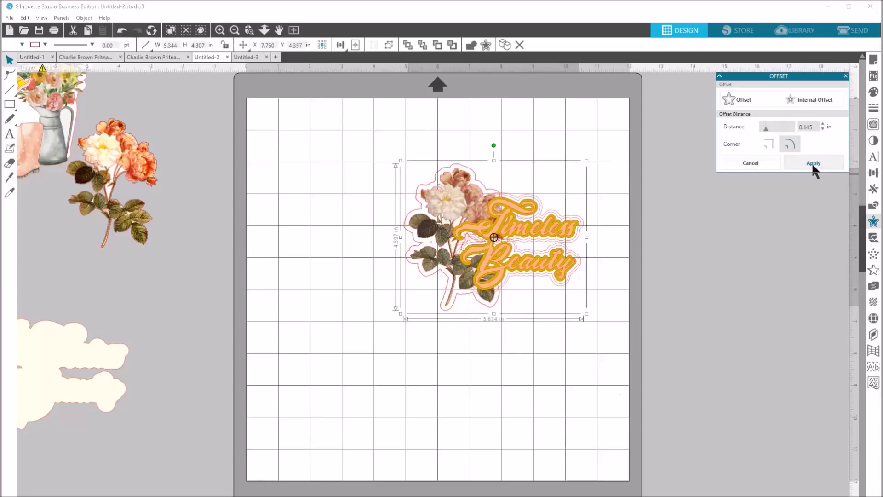
left_click(813, 165)
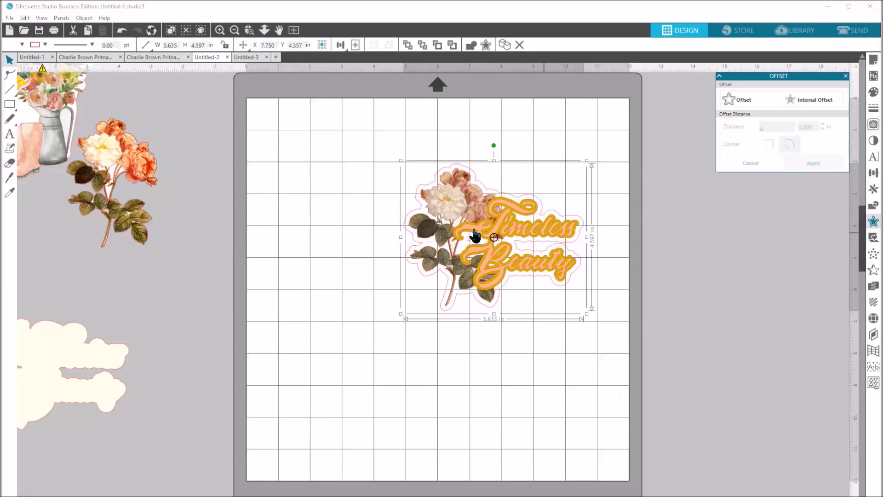
Move the new offset outline below the artwork and try erasing a short stroke beside its notch
left_click_drag(420, 276, 320, 408)
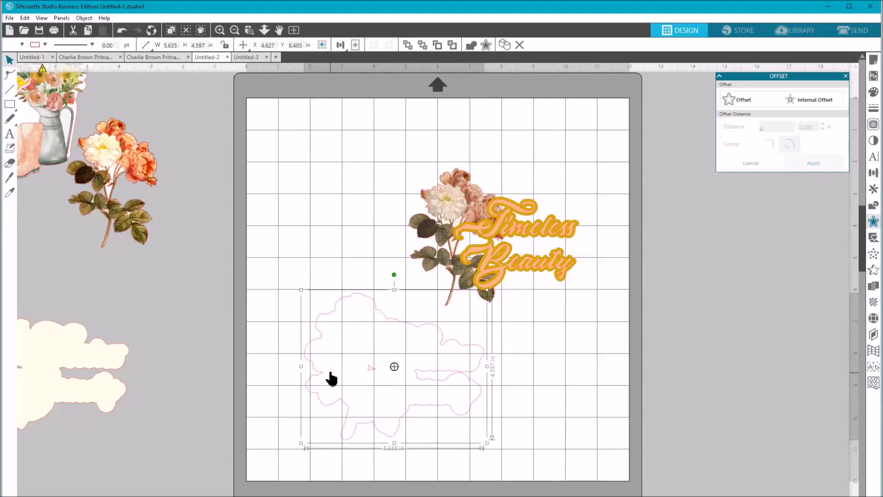
left_click(10, 162)
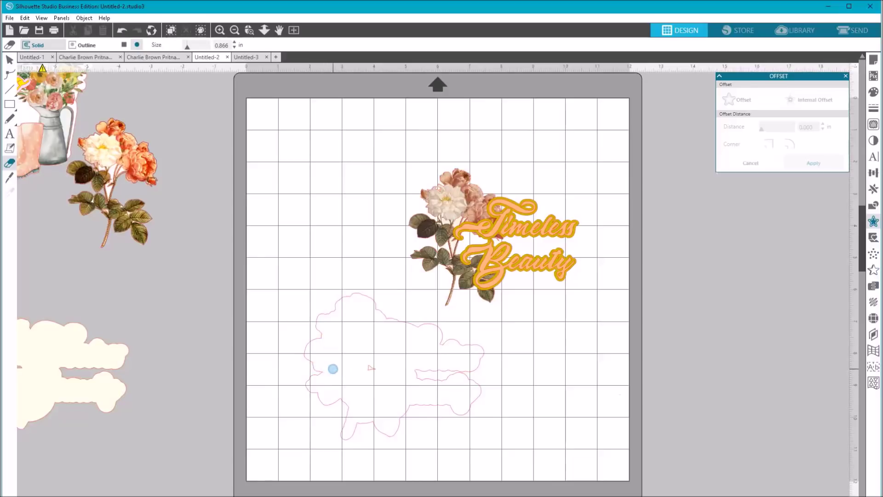
left_click_drag(333, 373, 331, 381)
left_click(8, 57)
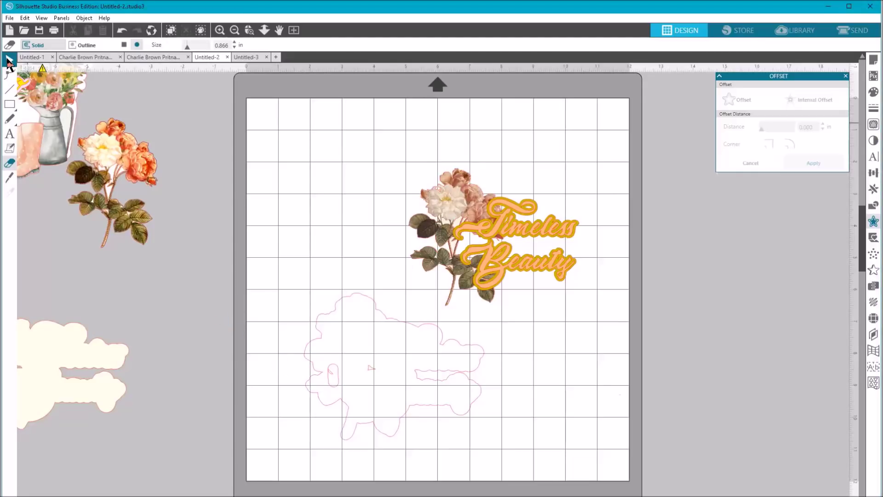
Select the whole offset outline and release its compound path
left_click(352, 344)
left_click(266, 344)
left_click(380, 381)
right_click(400, 378)
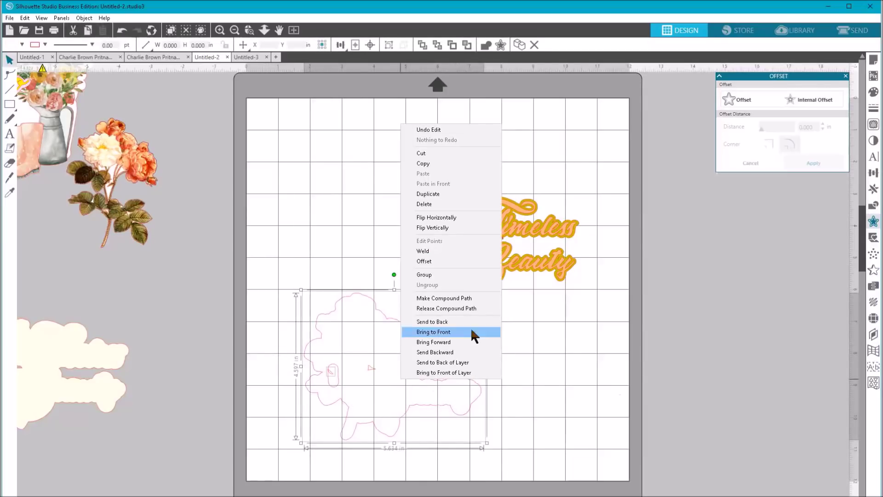
left_click(454, 308)
Delete the erased capsule-shaped pieces and the small triangle from inside the offset outline
left_click_drag(321, 362, 374, 374)
right_click(336, 377)
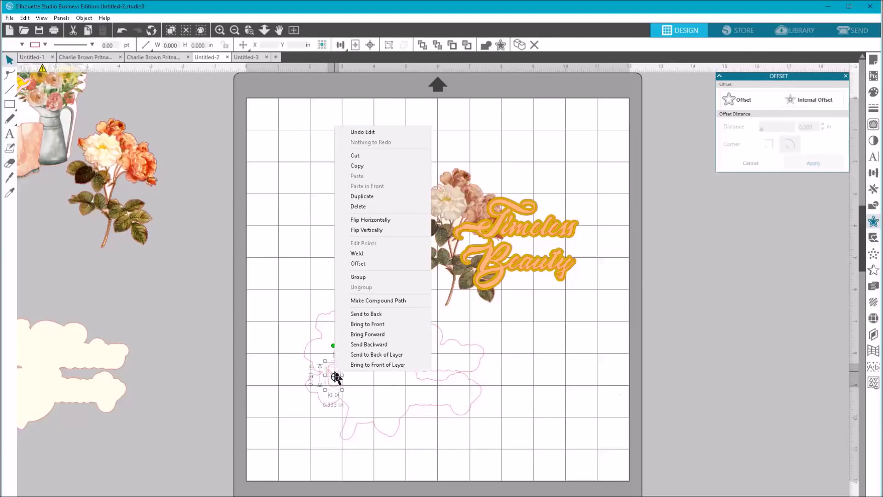
left_click(357, 206)
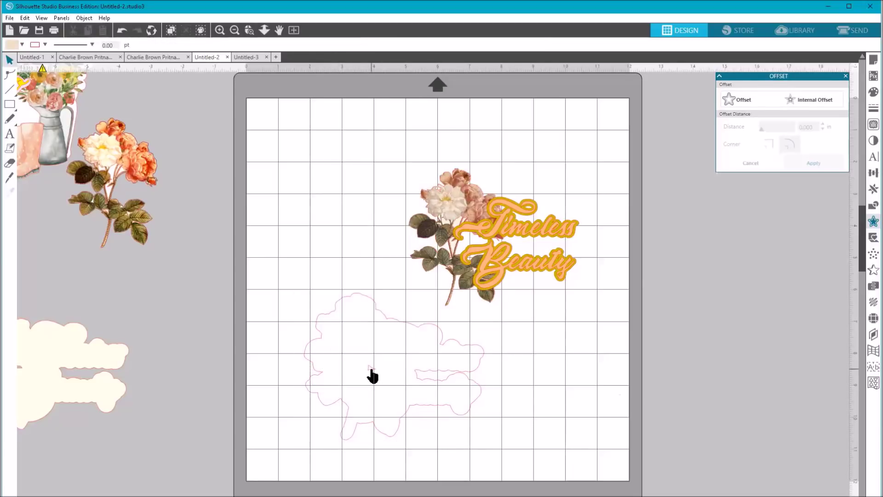
left_click(371, 373)
right_click(372, 370)
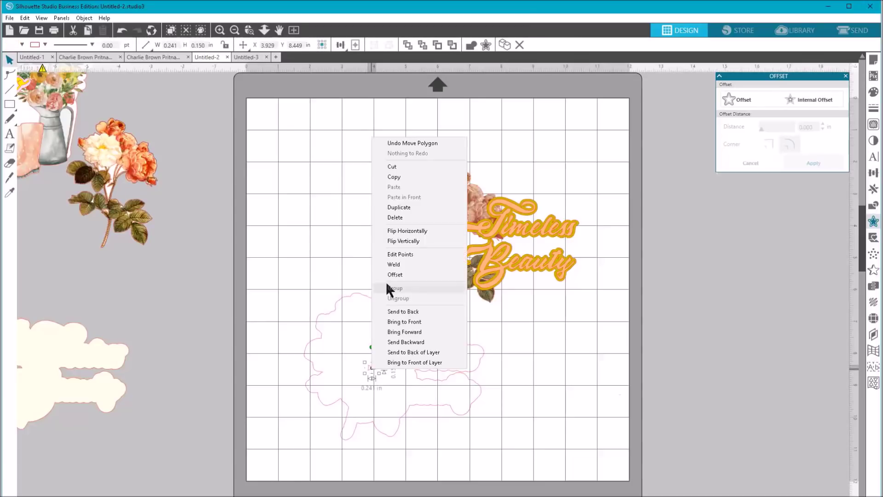
left_click(400, 217)
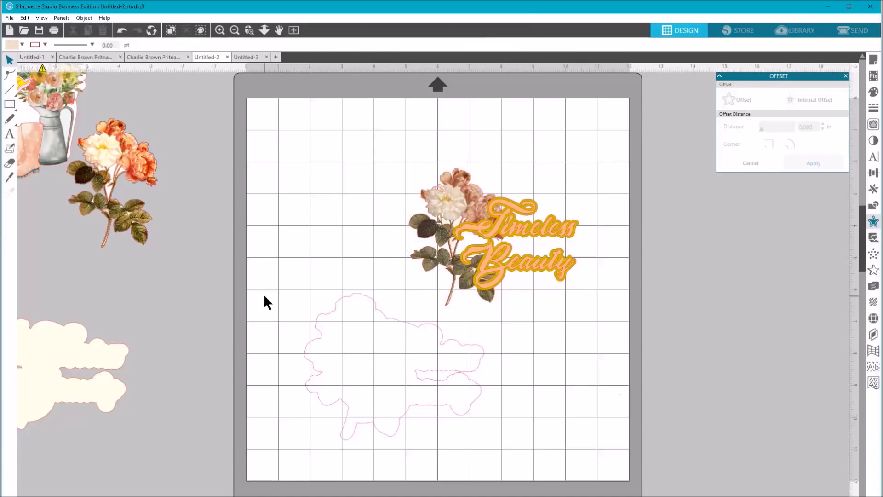
Move the cleaned outline back around the rose and Timeless Beauty lettering and fill it with white
left_click(429, 406)
right_click(411, 406)
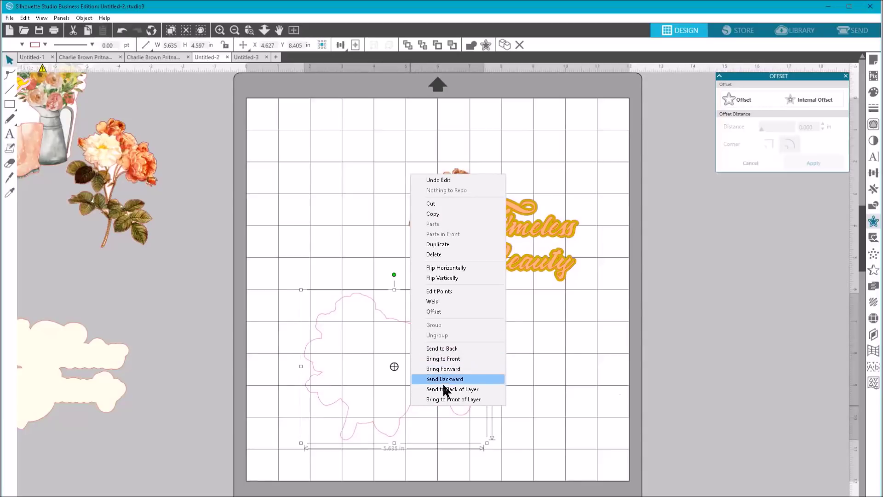
left_click(314, 363)
left_click_drag(319, 354, 413, 244)
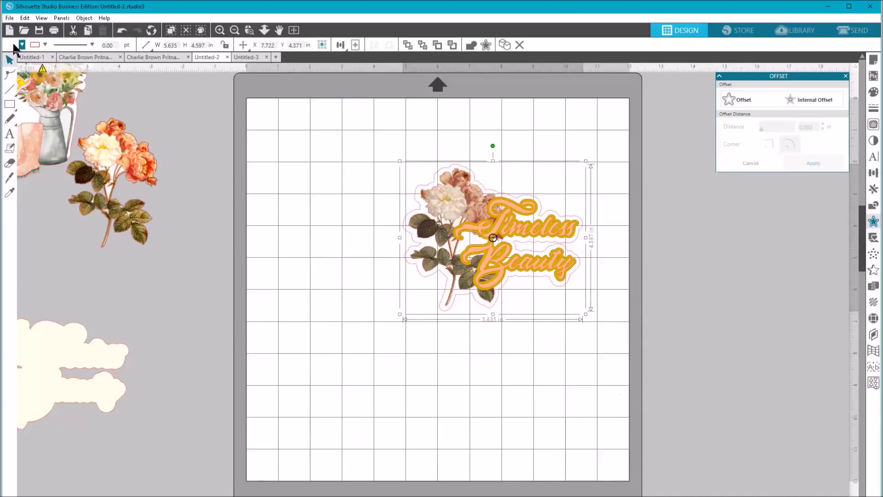
left_click(19, 45)
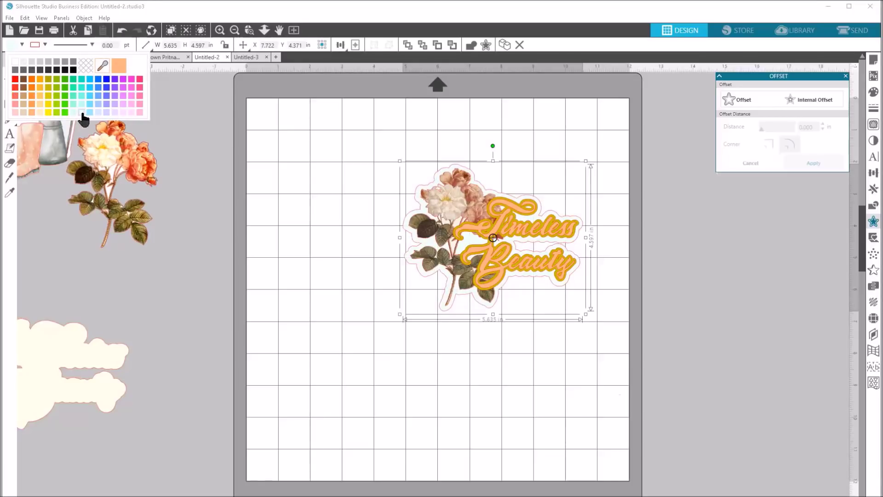
left_click(396, 325)
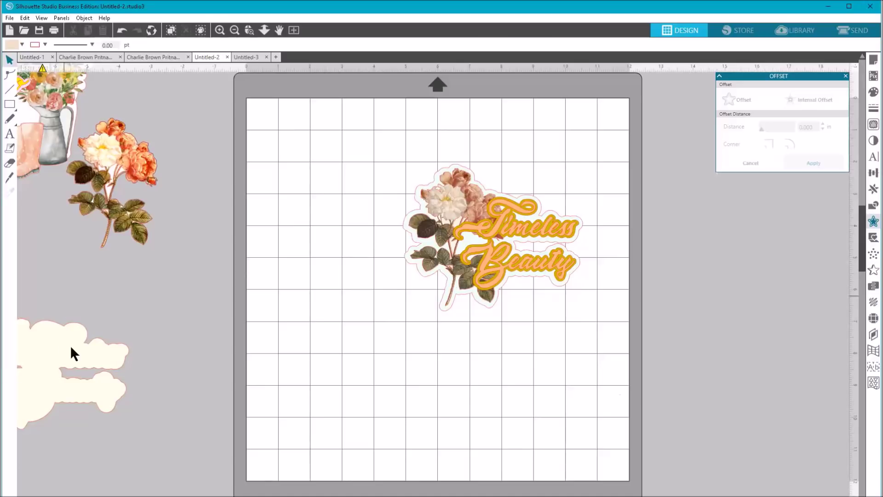
Bring the complete Hello Spring title onto the mat below the Timeless Beauty sticker and fit the mat in view
left_click(265, 36)
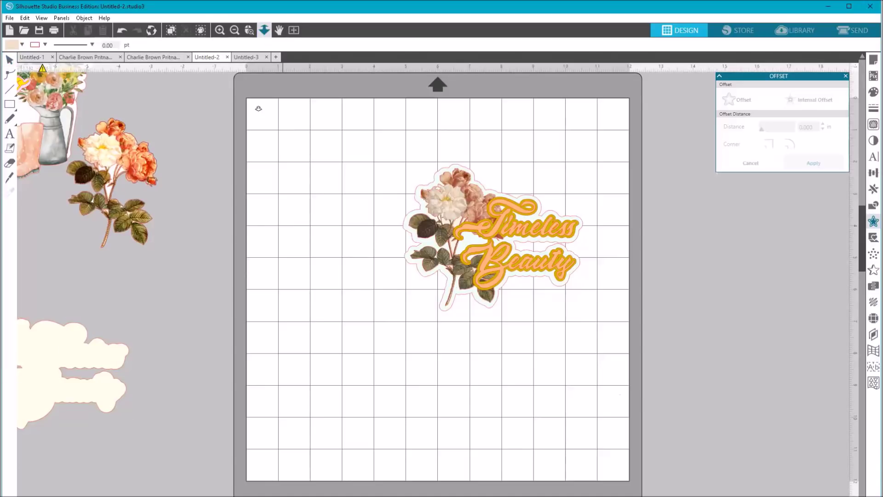
left_click_drag(273, 346, 268, 207)
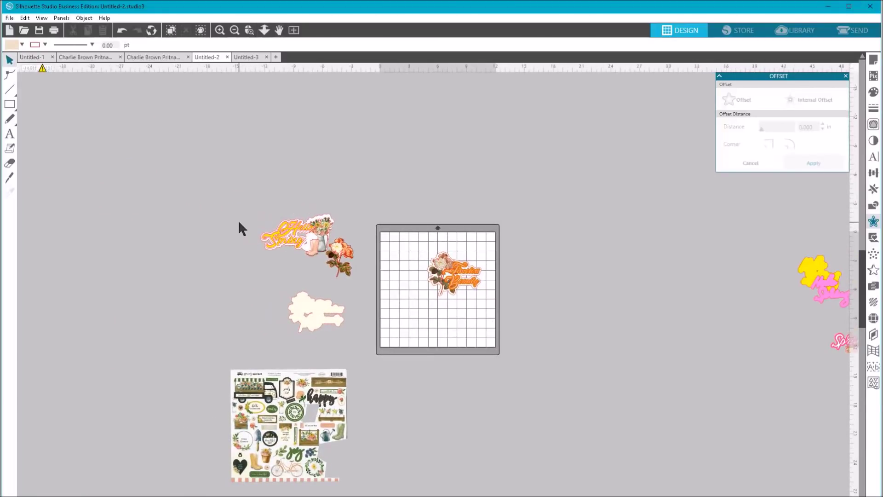
left_click(321, 258)
left_click_drag(321, 257, 438, 338)
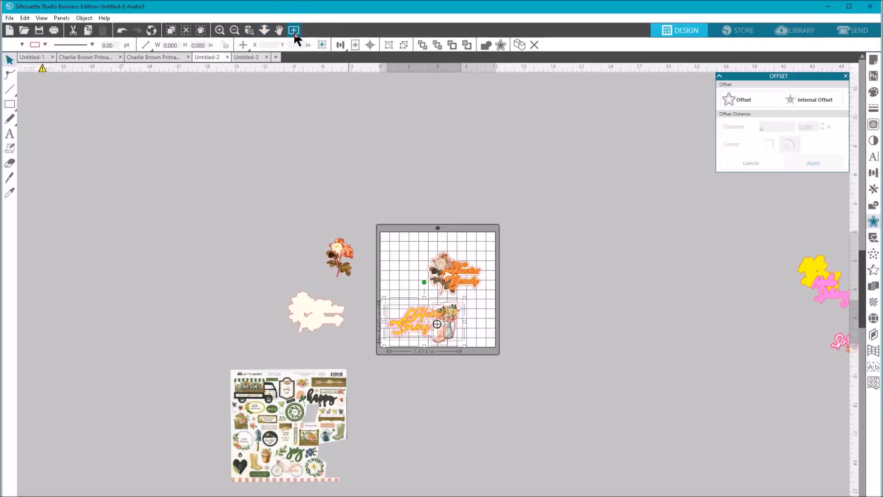
left_click(294, 30)
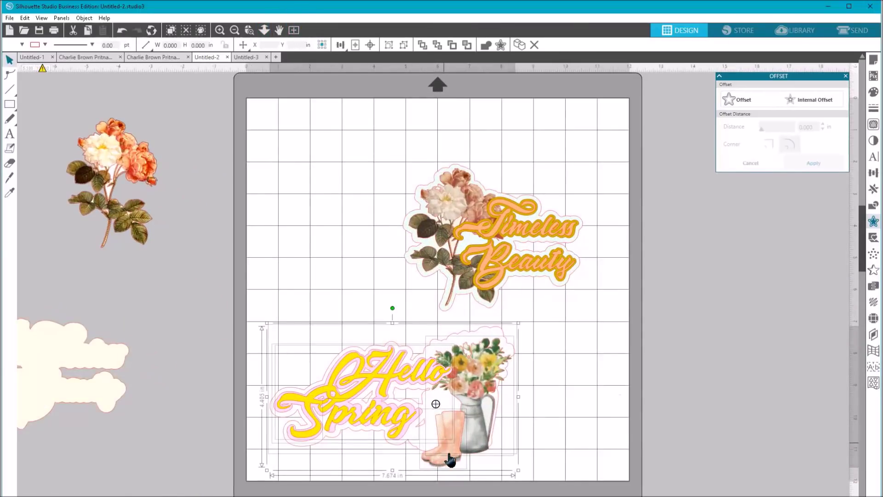
Move the Hello Spring title up slightly and reposition its boots and flower can over the white backing
left_click_drag(443, 446, 433, 419)
left_click(592, 455)
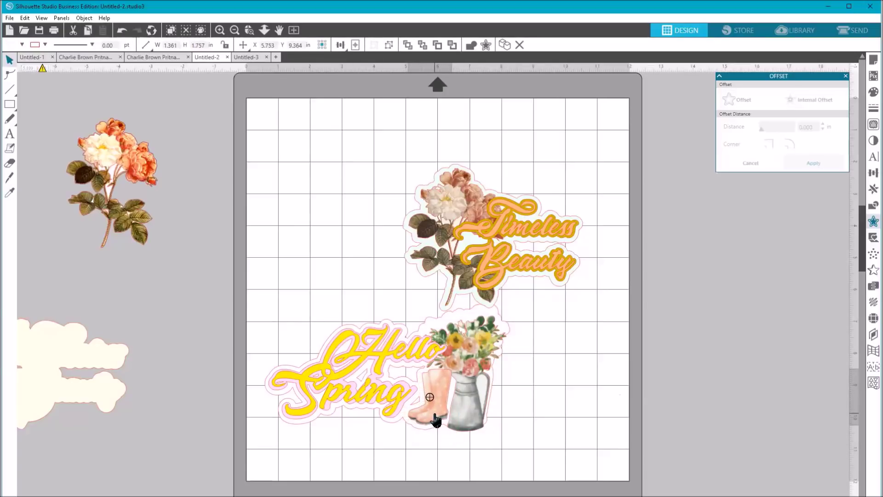
left_click(510, 429)
left_click_drag(483, 348, 480, 340)
left_click(530, 369)
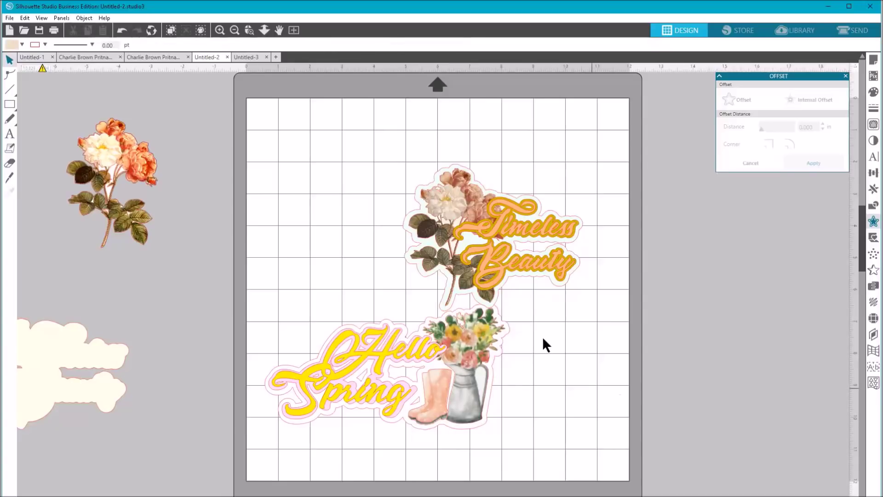
Move the entire Timeless Beauty sticker to the upper part of the mat, clear of the Hello Spring title
left_click(536, 267)
left_click_drag(496, 271, 378, 232)
left_click(565, 389)
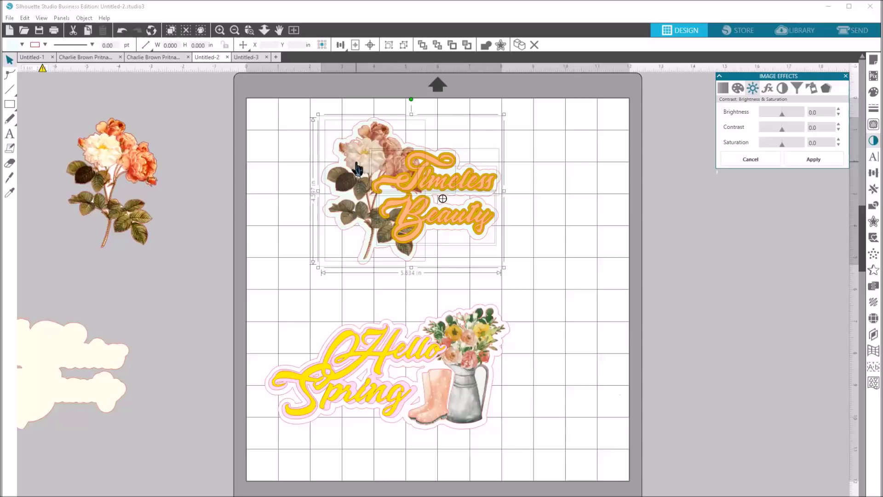
left_click_drag(261, 336, 570, 452)
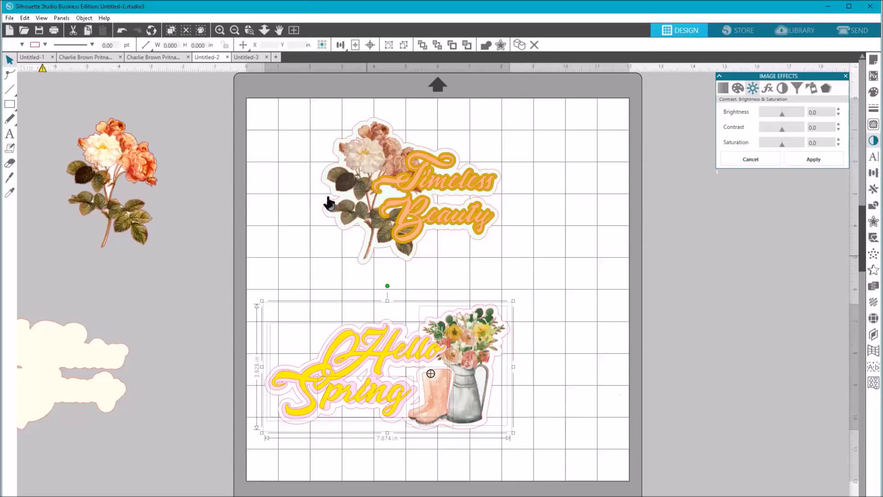
Move the Timeless Beauty sticker, the flower can and the boots off the mat
left_click_drag(283, 147, 503, 247)
left_click_drag(424, 224, 796, 267)
left_click_drag(460, 364, 456, 218)
left_click_drag(430, 390, 164, 134)
Separate the Hello Spring layers: white backing at the mat's top, pink offset and yellow lettering side by side at its bottom
left_click_drag(446, 319, 442, 130)
left_click_drag(384, 361, 558, 404)
left_click(420, 407)
left_click_drag(384, 408, 575, 449)
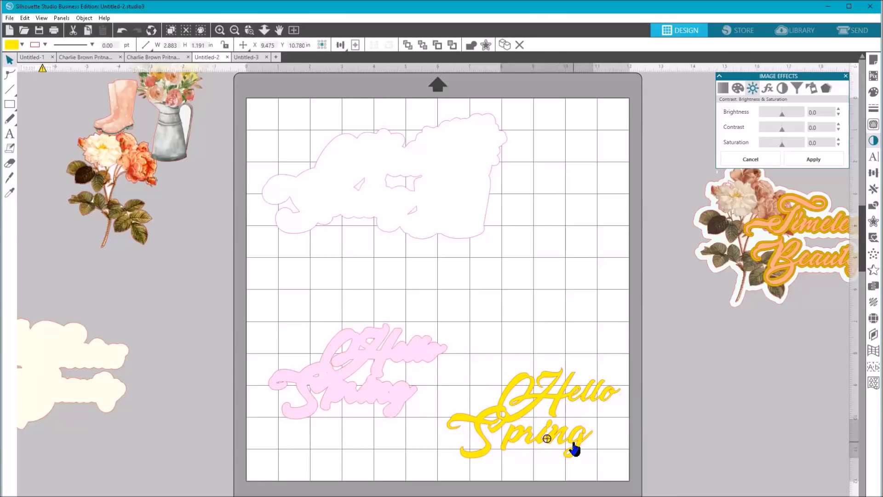
left_click_drag(322, 405, 317, 442)
left_click(318, 442)
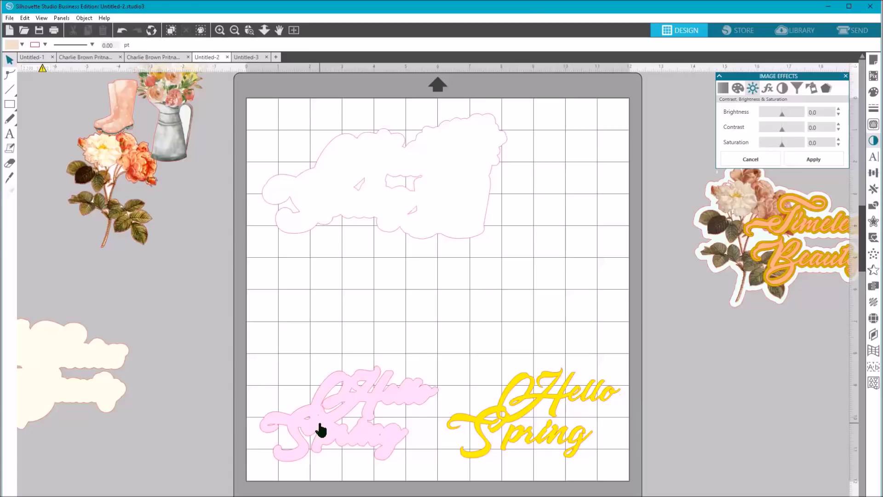
Release the pink Hello Spring layer's compound path and delete the tiny stray shape inside it
right_click(319, 422)
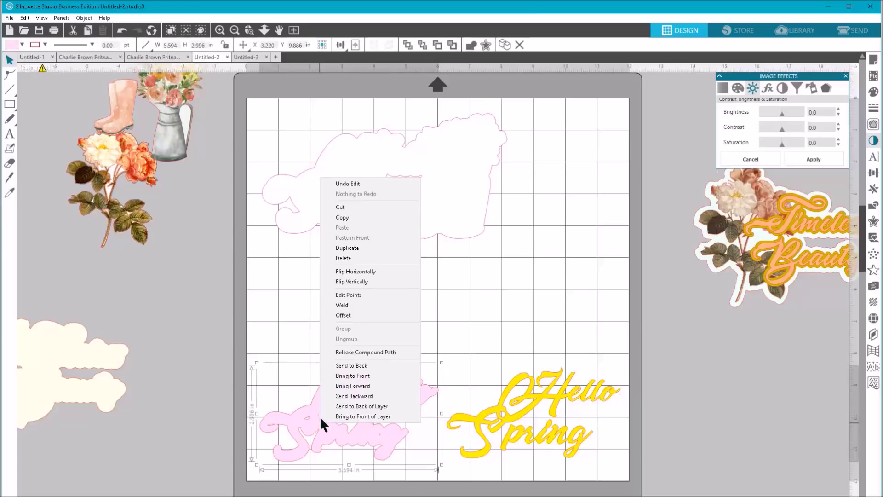
left_click(351, 353)
left_click(216, 435)
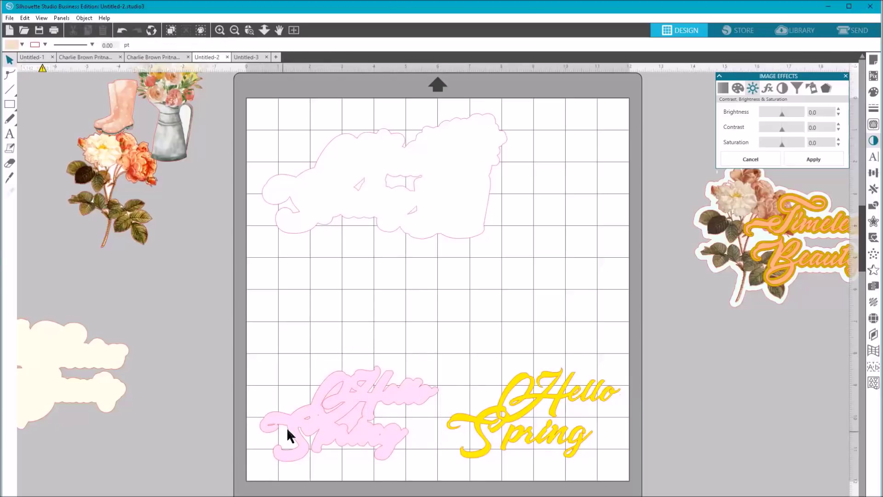
left_click(317, 422)
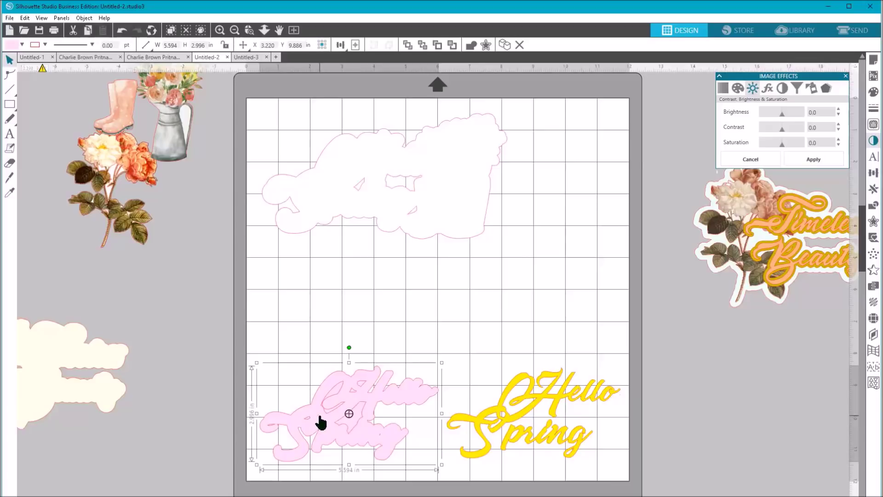
right_click(319, 423)
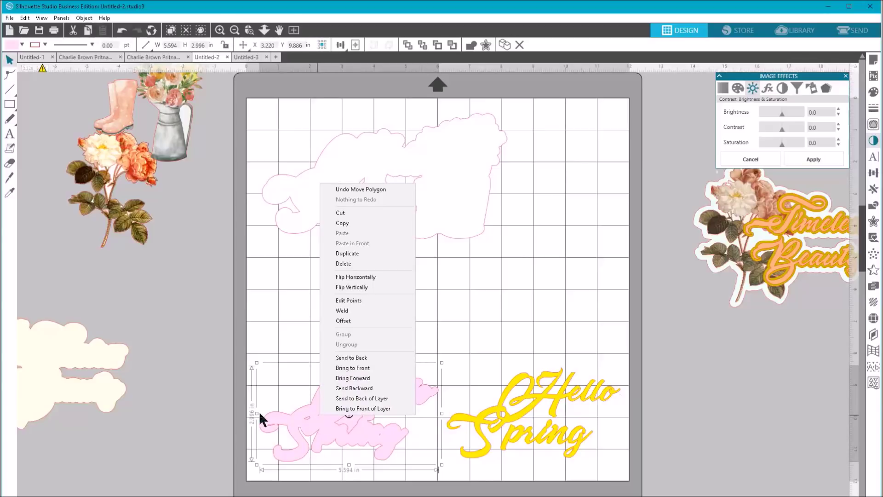
left_click(258, 416)
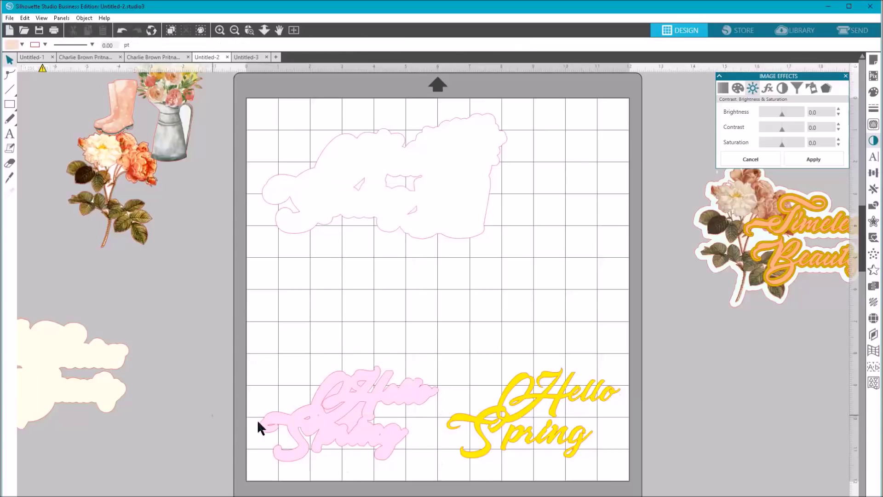
right_click(318, 413)
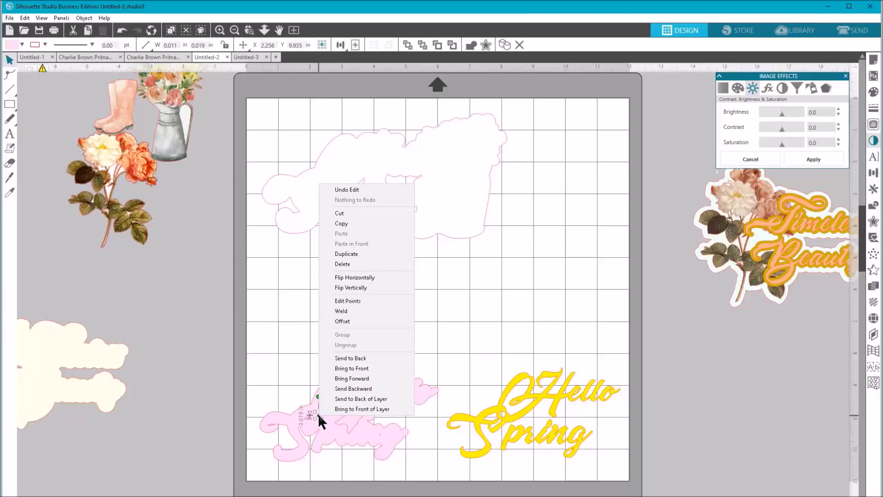
left_click(359, 264)
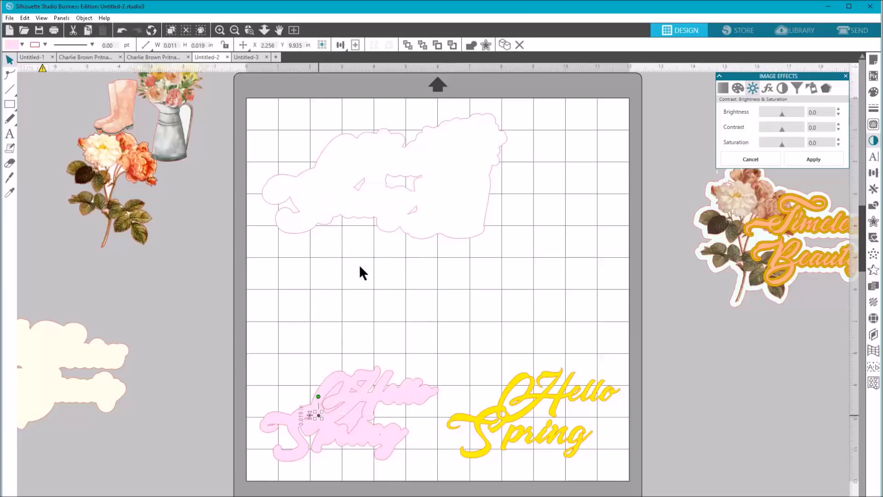
Delete the second stray shape inside the pink Hello Spring layer and make the layer's remaining pieces a compound path
right_click(381, 441)
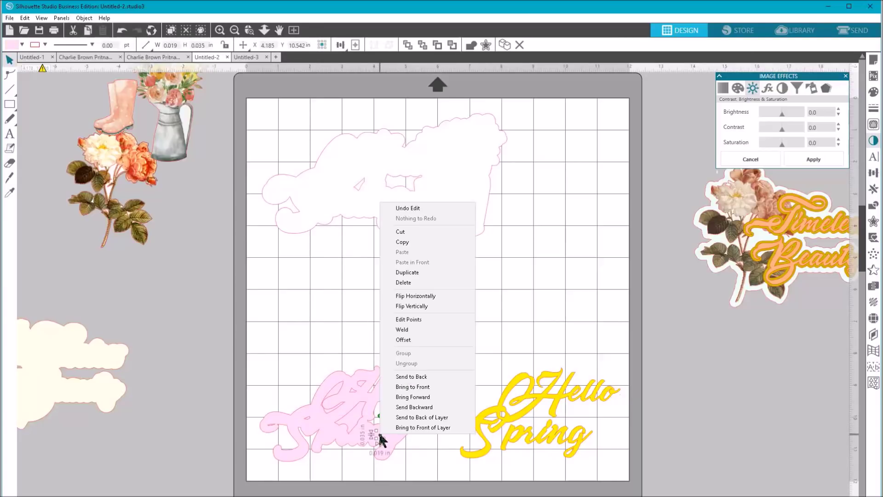
left_click(398, 288)
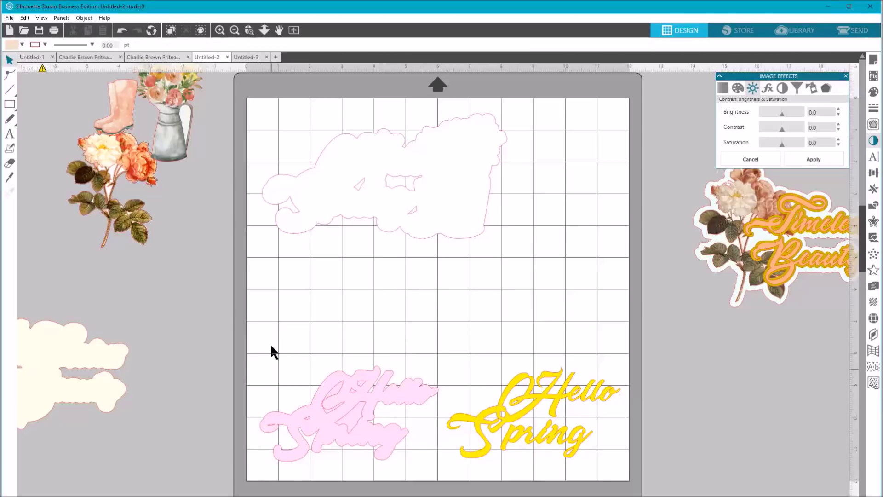
left_click_drag(266, 352, 438, 474)
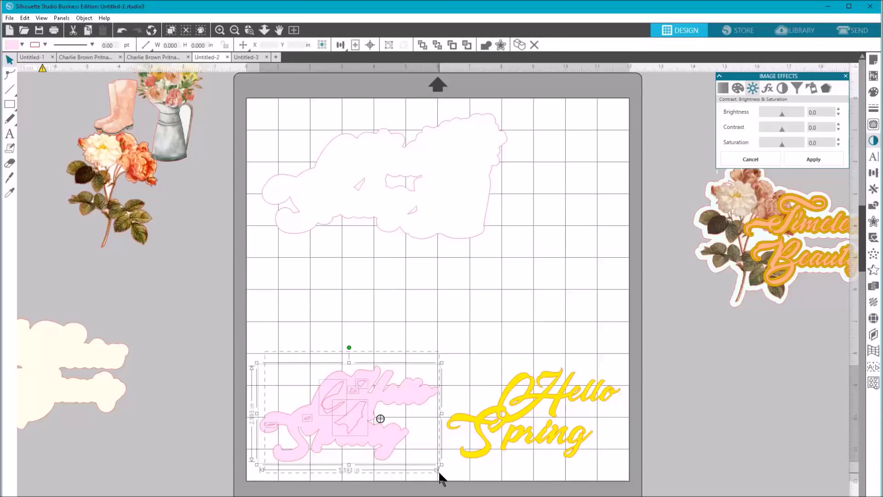
right_click(361, 441)
left_click(394, 365)
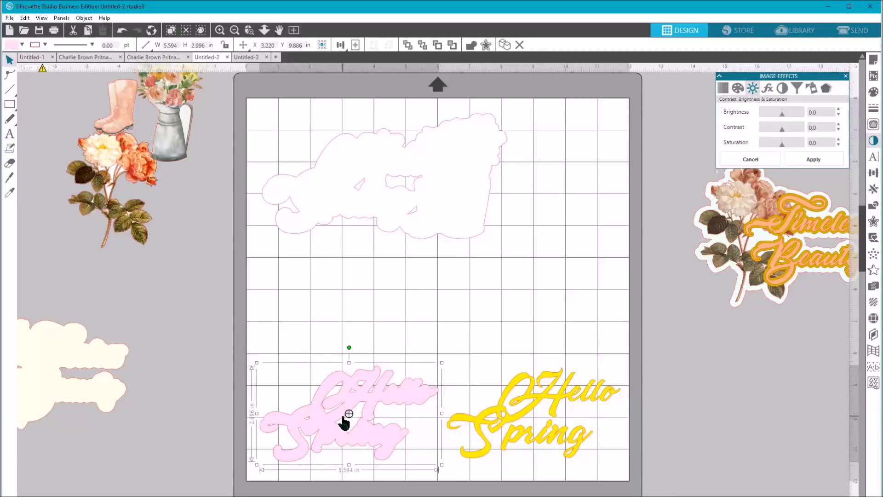
Rotate the pink Hello Spring layer to near vertical and move it and the yellow lettering off the mat's right side
left_click_drag(349, 346, 278, 405)
left_click_drag(365, 418, 321, 378)
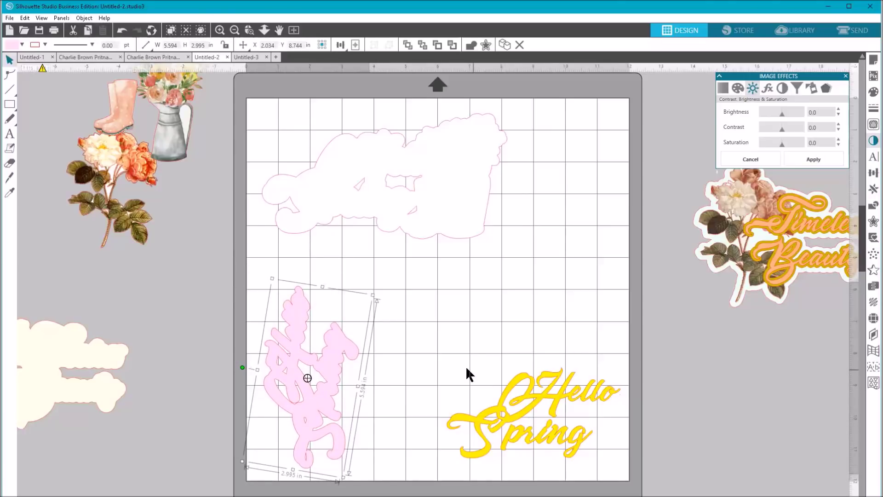
left_click(604, 428)
left_click_drag(553, 407, 781, 390)
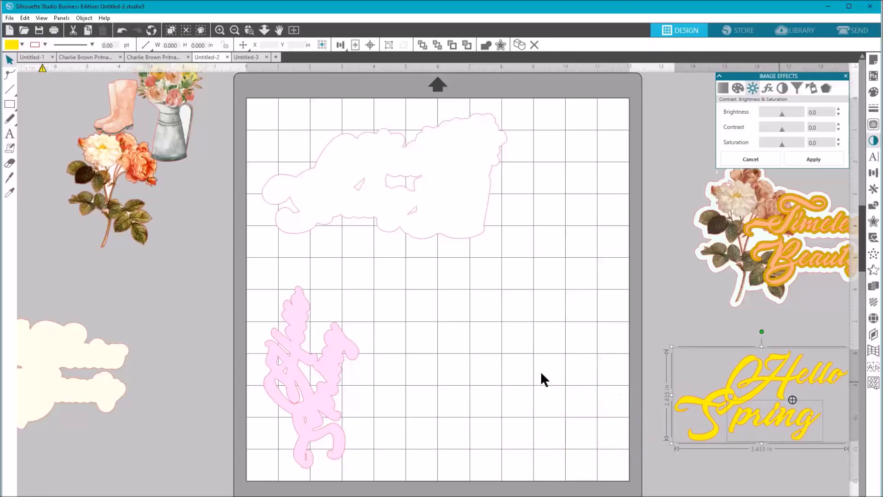
left_click(306, 363)
left_click_drag(322, 375, 747, 391)
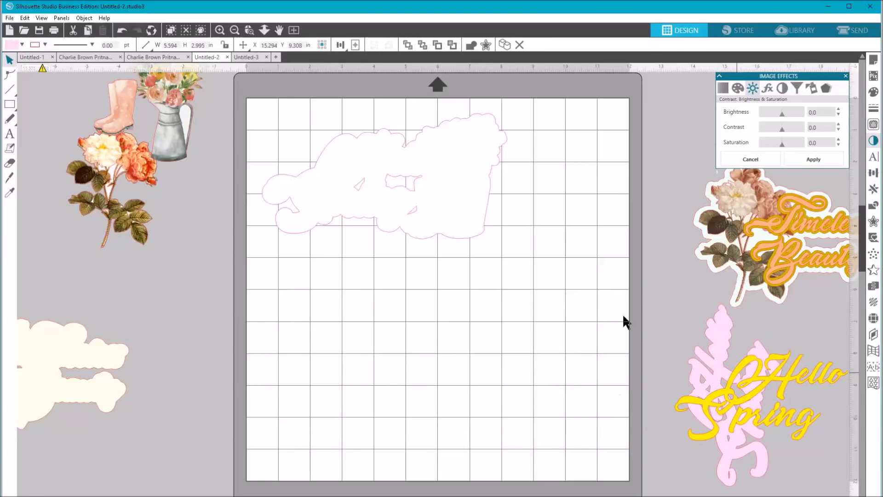
left_click(621, 314)
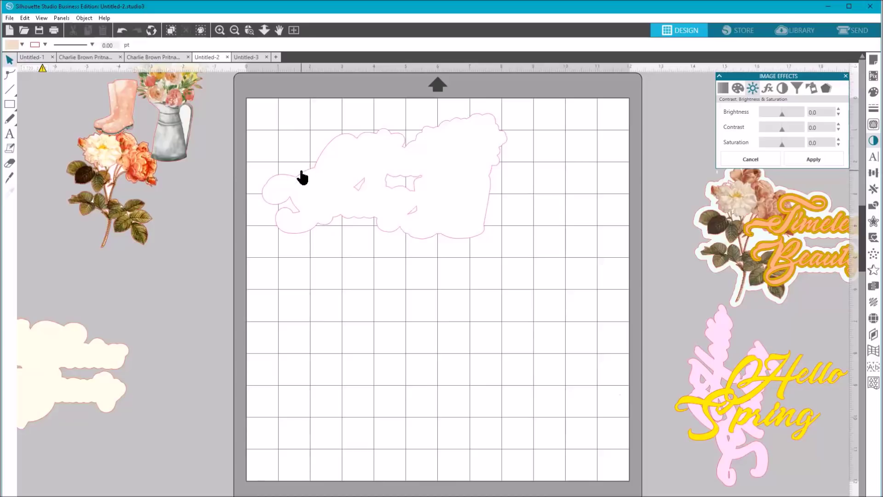
Preview the white Hello Spring backing's cut lines in the Send view and look at the list of cutting materials
left_click(855, 30)
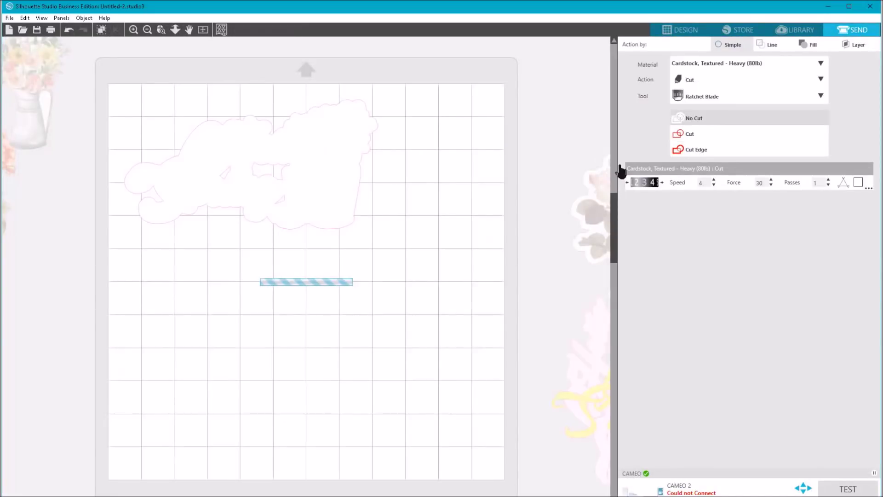
left_click(753, 66)
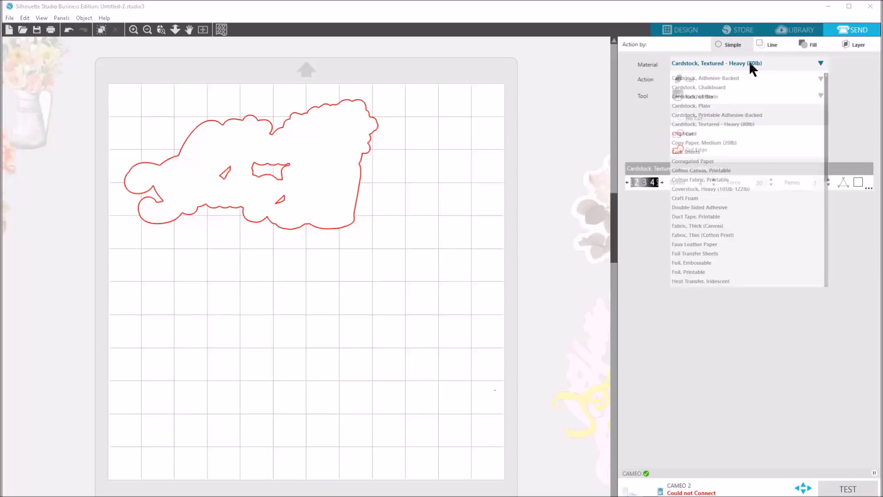
left_click(693, 63)
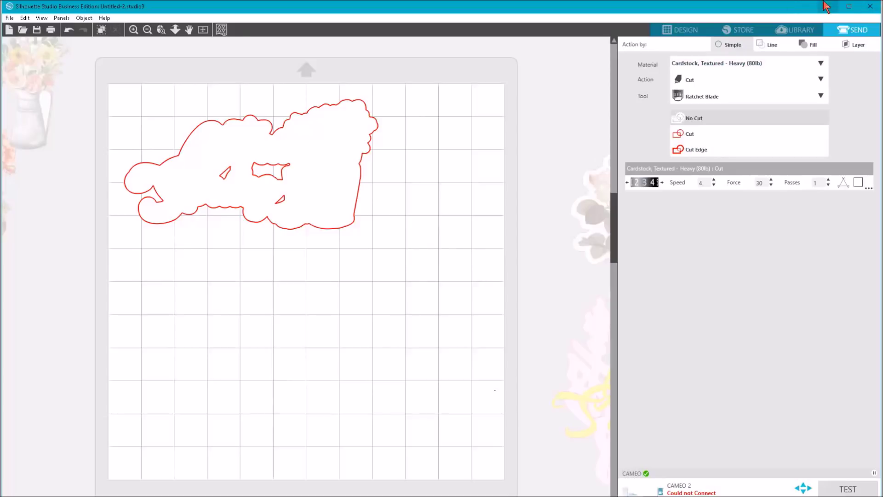
left_click(683, 31)
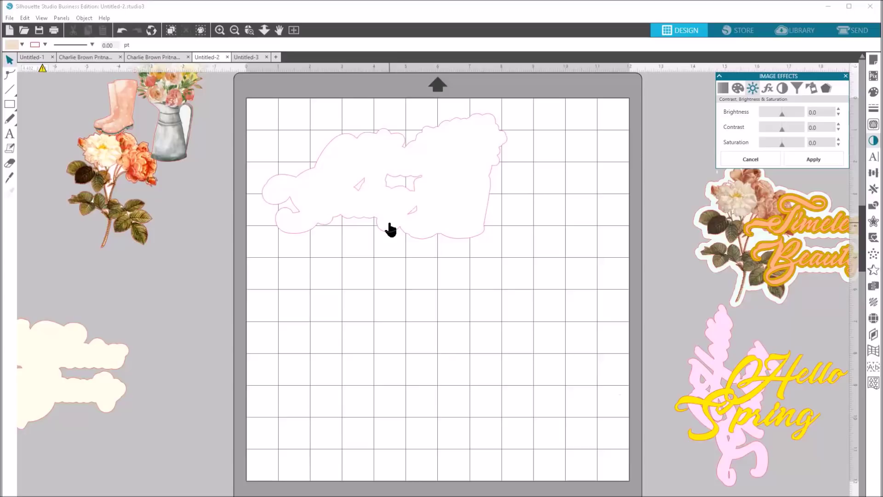
Move the white Hello Spring backing off the mat and place the mint Timeless Beauty backing at the mat's upper left
left_click_drag(410, 173, 779, 414)
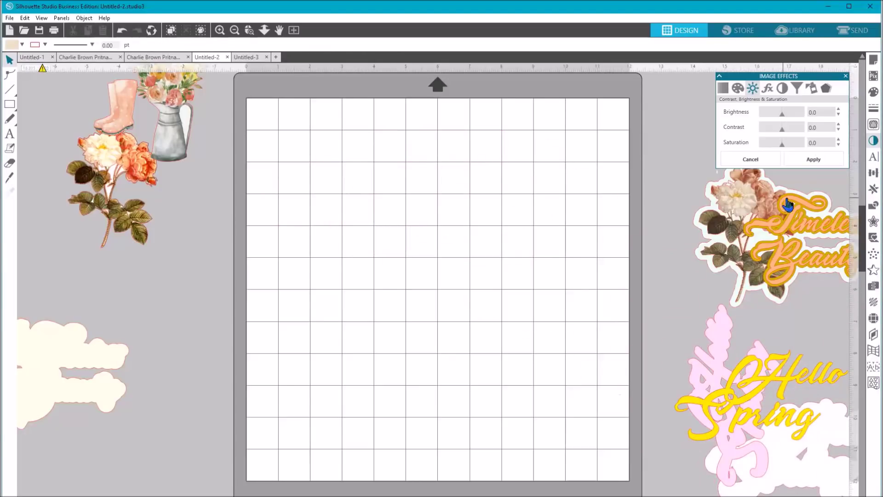
left_click_drag(787, 203, 400, 173)
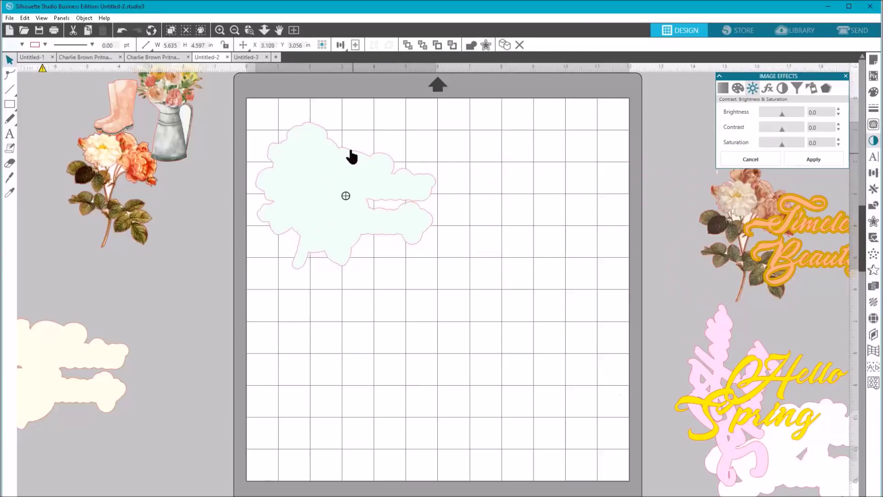
left_click(621, 167)
Place the peach Timeless Beauty lettering at the mat's upper right and its olive offsets at the lower right, and preview their cut lines
left_click_drag(807, 201, 476, 143)
left_click_drag(810, 232, 510, 142)
left_click(807, 261)
left_click_drag(678, 209, 517, 373)
left_click_drag(777, 232, 517, 448)
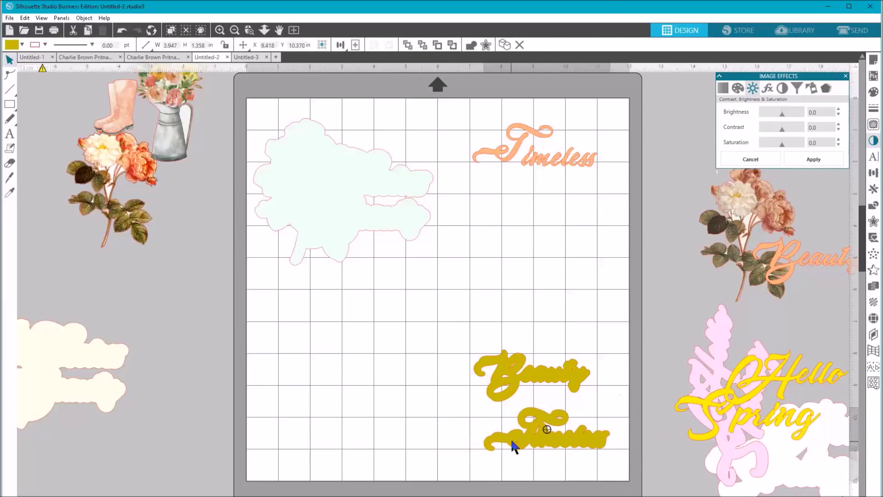
left_click_drag(778, 270, 478, 191)
left_click(468, 189)
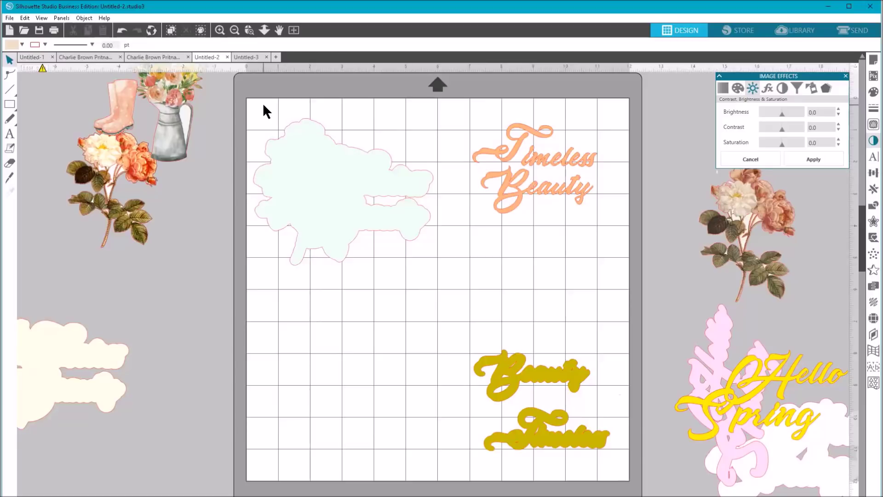
left_click(853, 30)
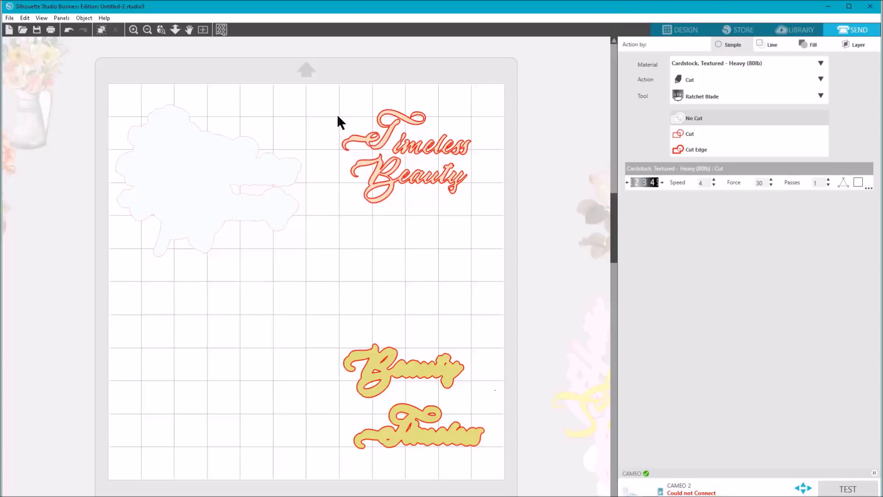
left_click(684, 32)
Move the peach lettering, olive offsets and mint backing off the mat and place the muted rose image at its upper left
left_click(550, 172)
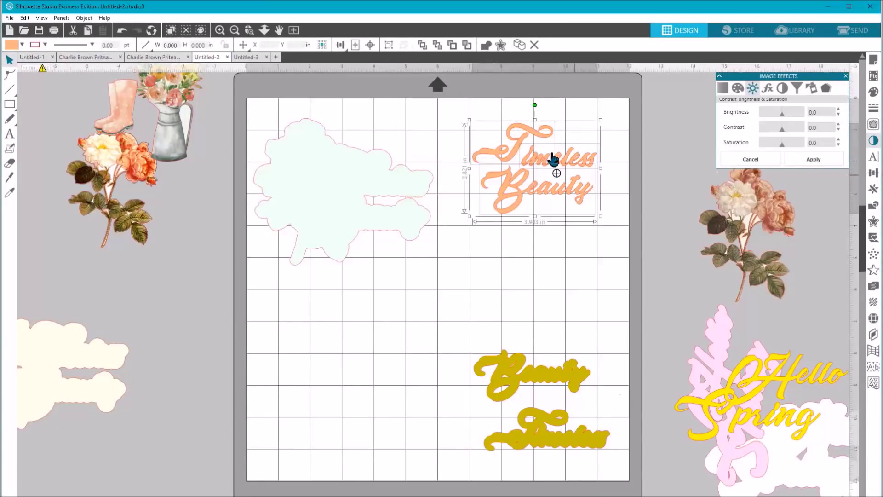
left_click_drag(577, 186, 844, 197)
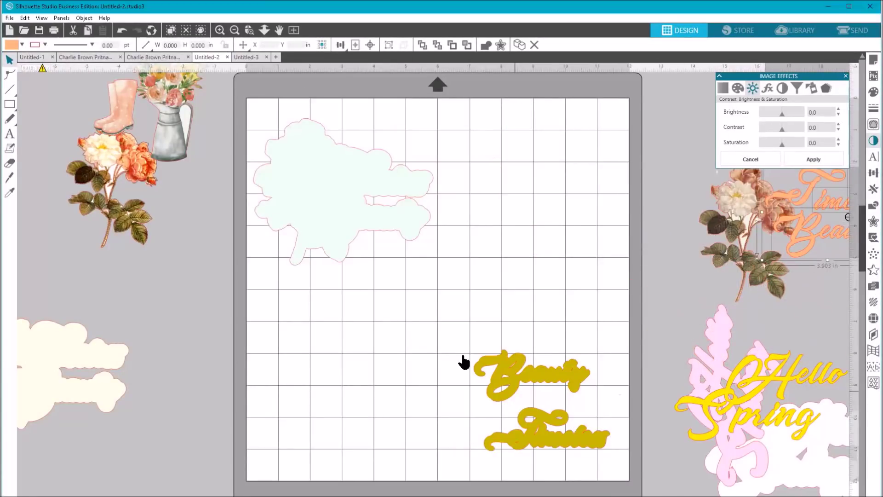
left_click(492, 368)
left_click(601, 451, "shift")
left_click_drag(527, 368, 844, 214)
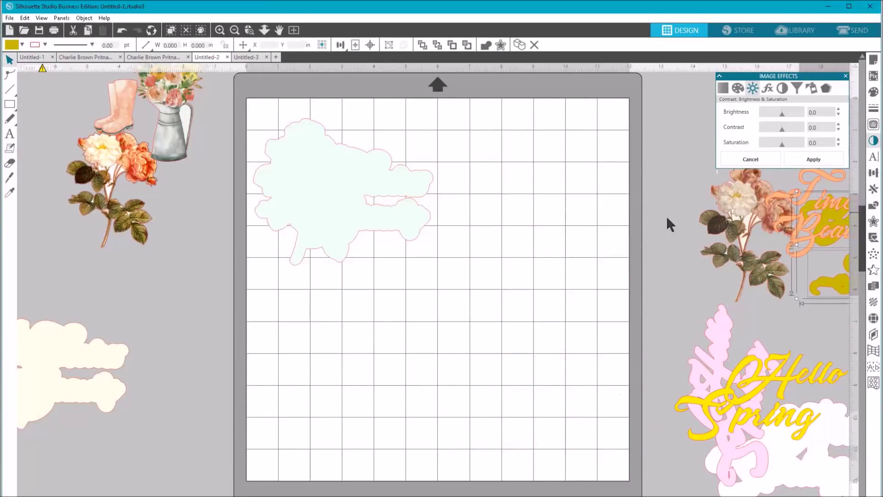
left_click_drag(261, 118, 773, 203)
mouse_move(699, 197)
left_mouse_down()
mouse_move(362, 209)
mouse_move(280, 179)
mouse_move(262, 163)
left_mouse_up()
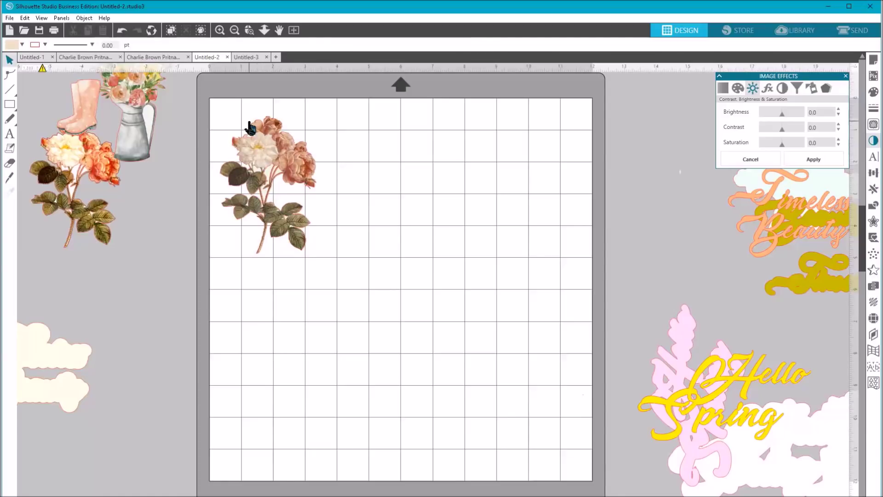
left_click(261, 155)
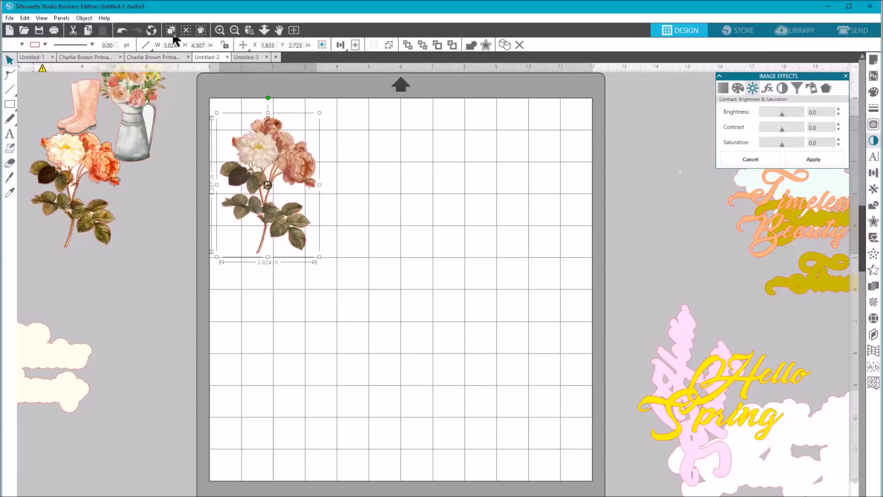
Set the page size to 8.5 in wide and 11 in high
left_click(874, 59)
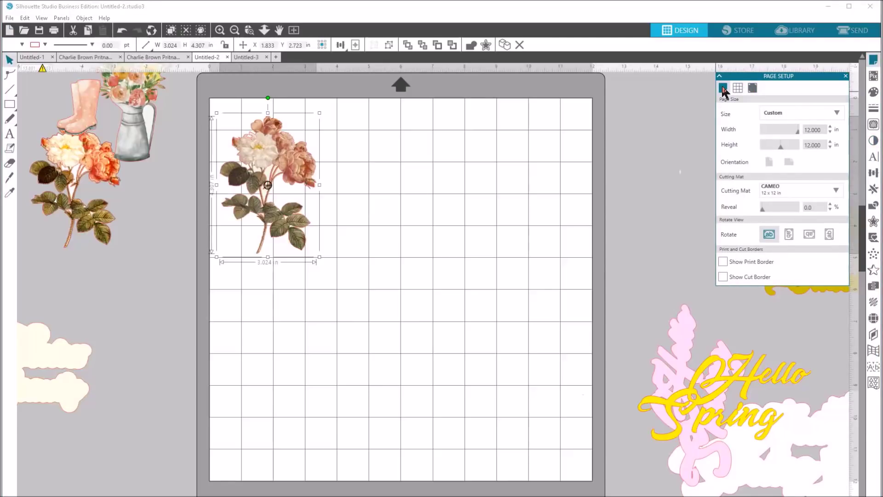
left_click_drag(825, 130, 805, 127)
type("8.5")
left_click_drag(818, 145, 789, 146)
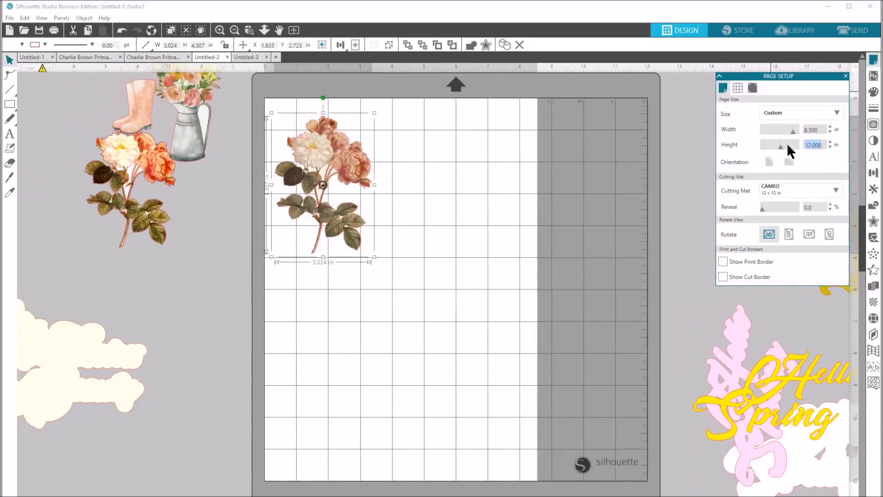
type("11")
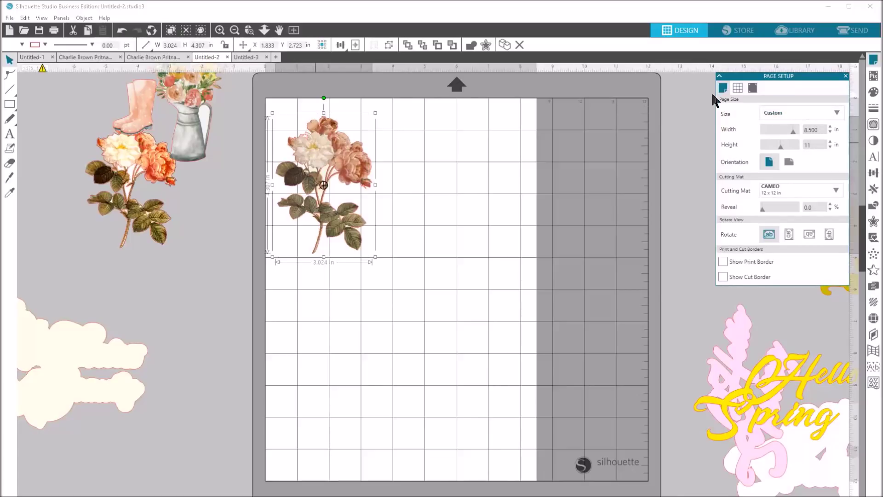
Turn on Type 1 registration marks and move the rose inside the printable area, clear of the hatched zones
left_click(754, 89)
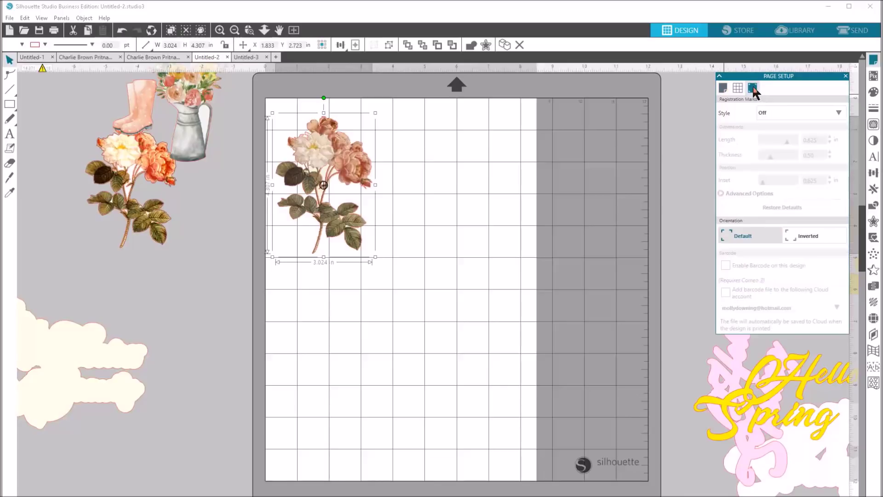
left_click(779, 114)
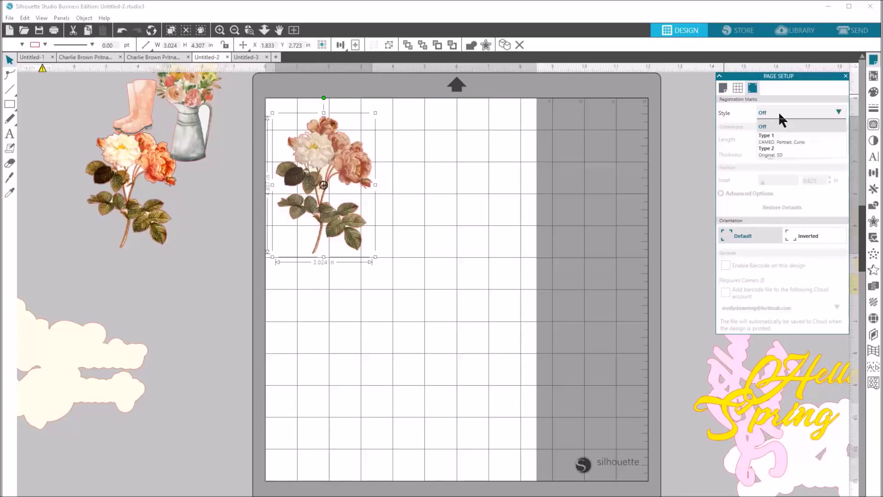
left_click(773, 138)
left_click_drag(340, 164, 362, 183)
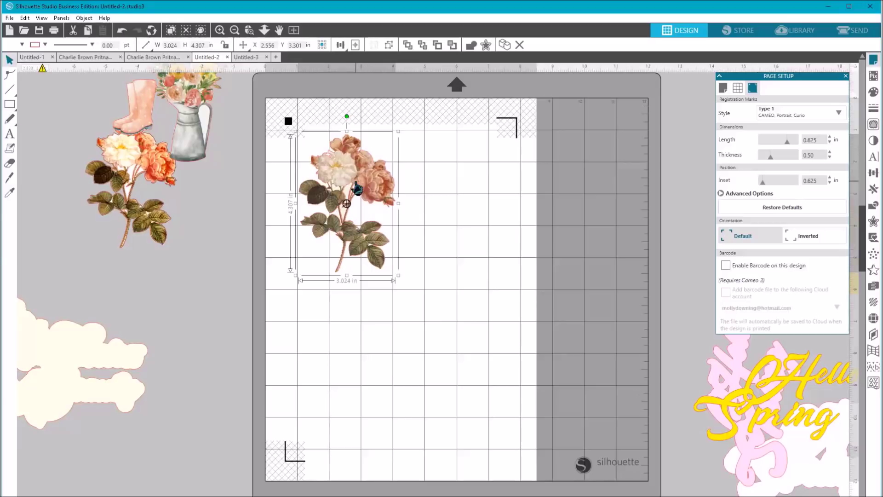
Duplicate the rose twice, placing one copy beside the original and the other below it at the page's lower left
right_click(357, 188)
left_click(388, 252)
left_click_drag(368, 180, 471, 177)
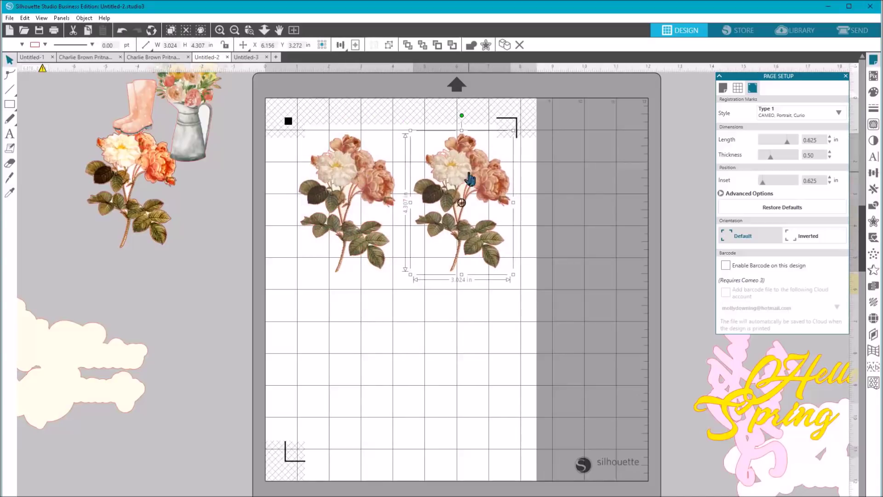
right_click(470, 178)
left_click(496, 240)
left_click_drag(466, 177, 333, 335)
right_click(332, 329)
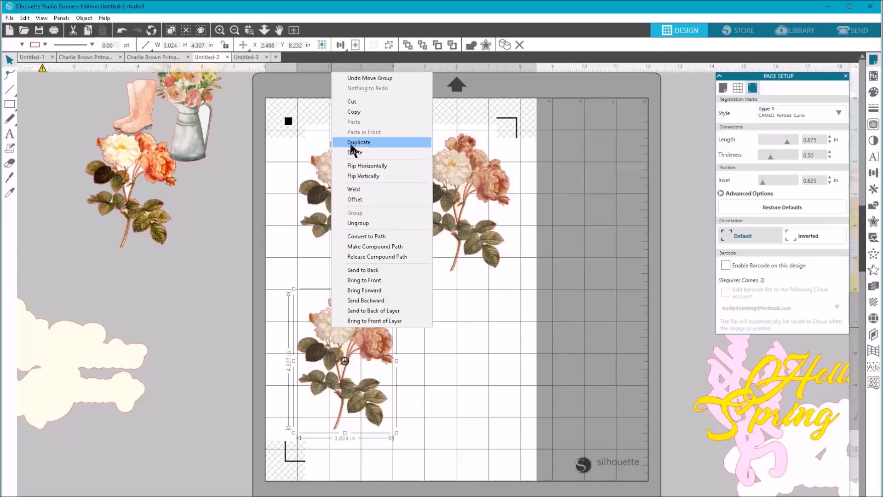
Place the flower can at the page's lower right and the boots in the gap above it, between the roses
left_click(138, 130)
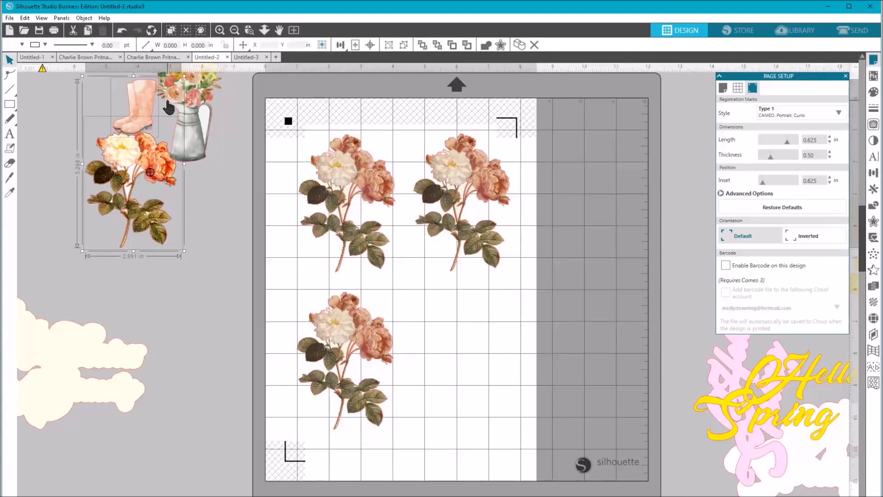
left_click_drag(151, 117, 476, 327)
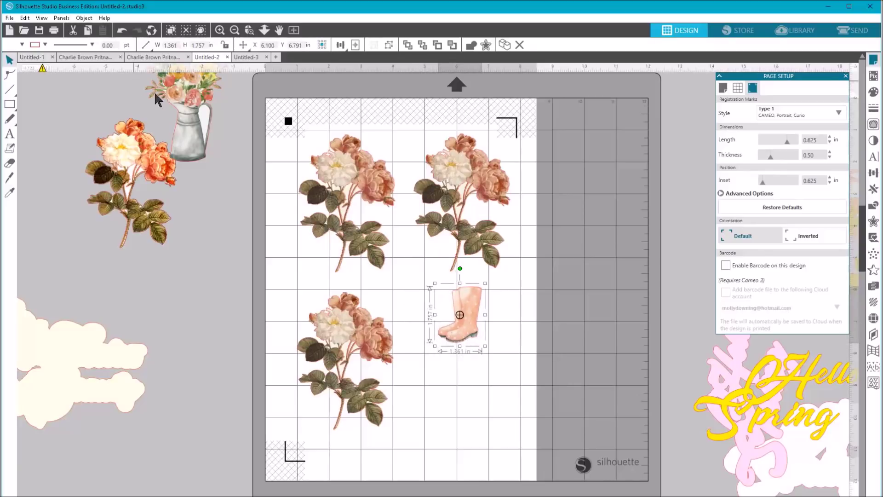
left_click(175, 92)
left_click_drag(184, 97, 442, 375)
left_click_drag(453, 289, 402, 270)
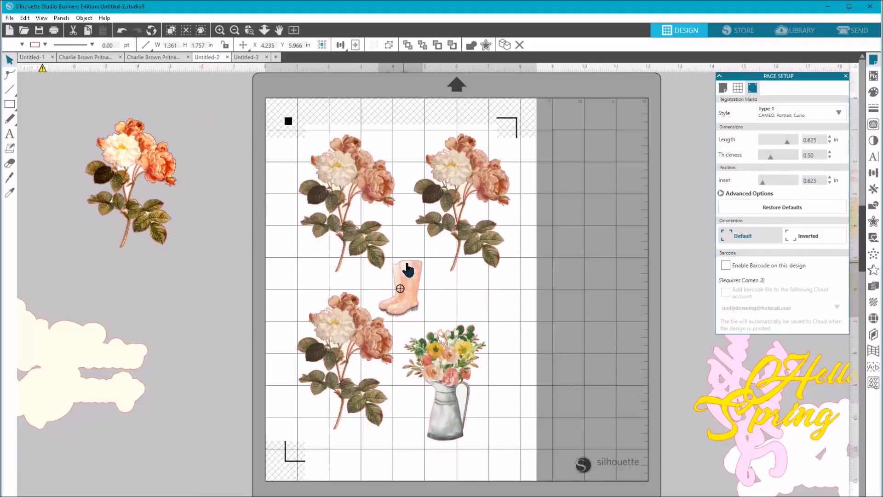
left_click(435, 331)
left_click(458, 344)
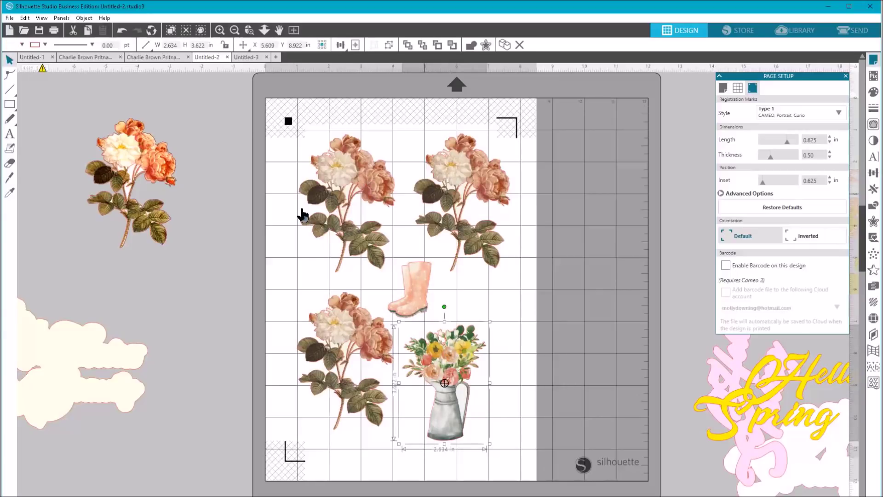
Preview the cut lines of the roses, boots and flower can in the Send view, and return to the design's Page Setup
left_click(859, 30)
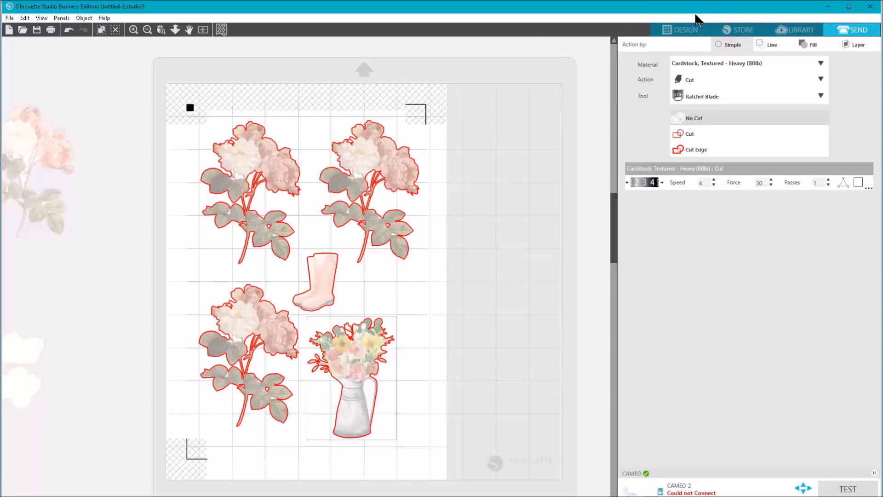
left_click(685, 35)
left_click(453, 363)
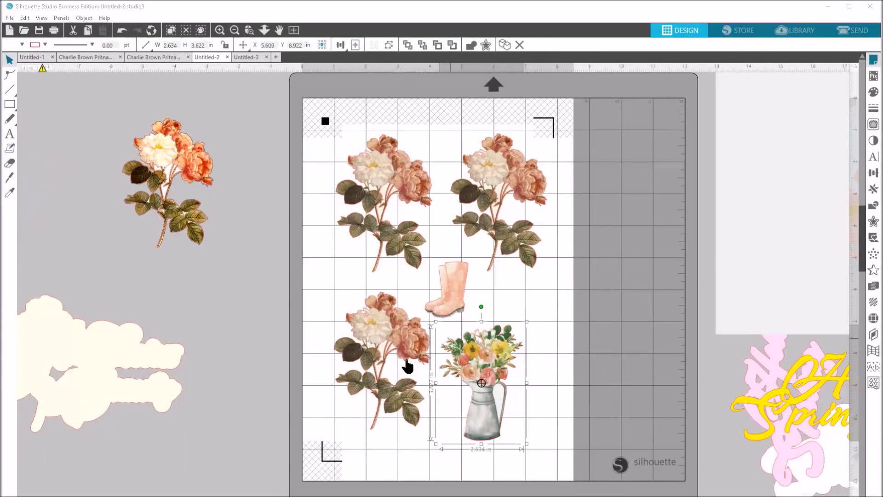
left_click(873, 60)
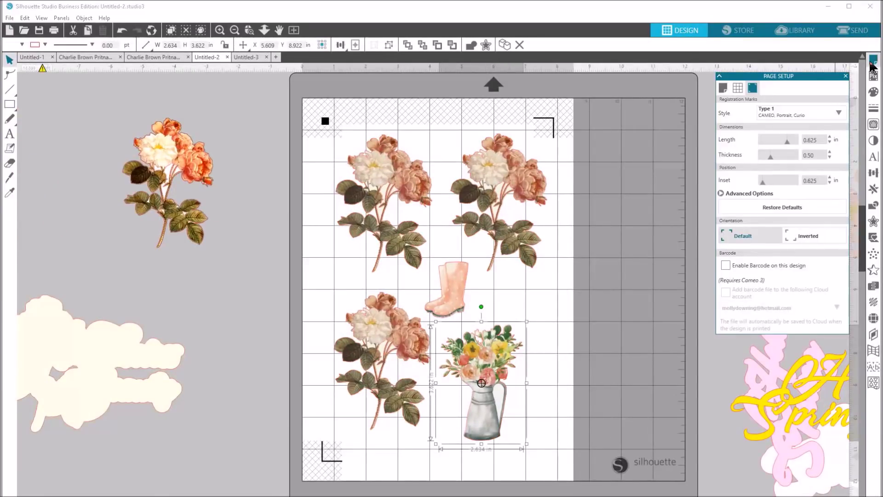